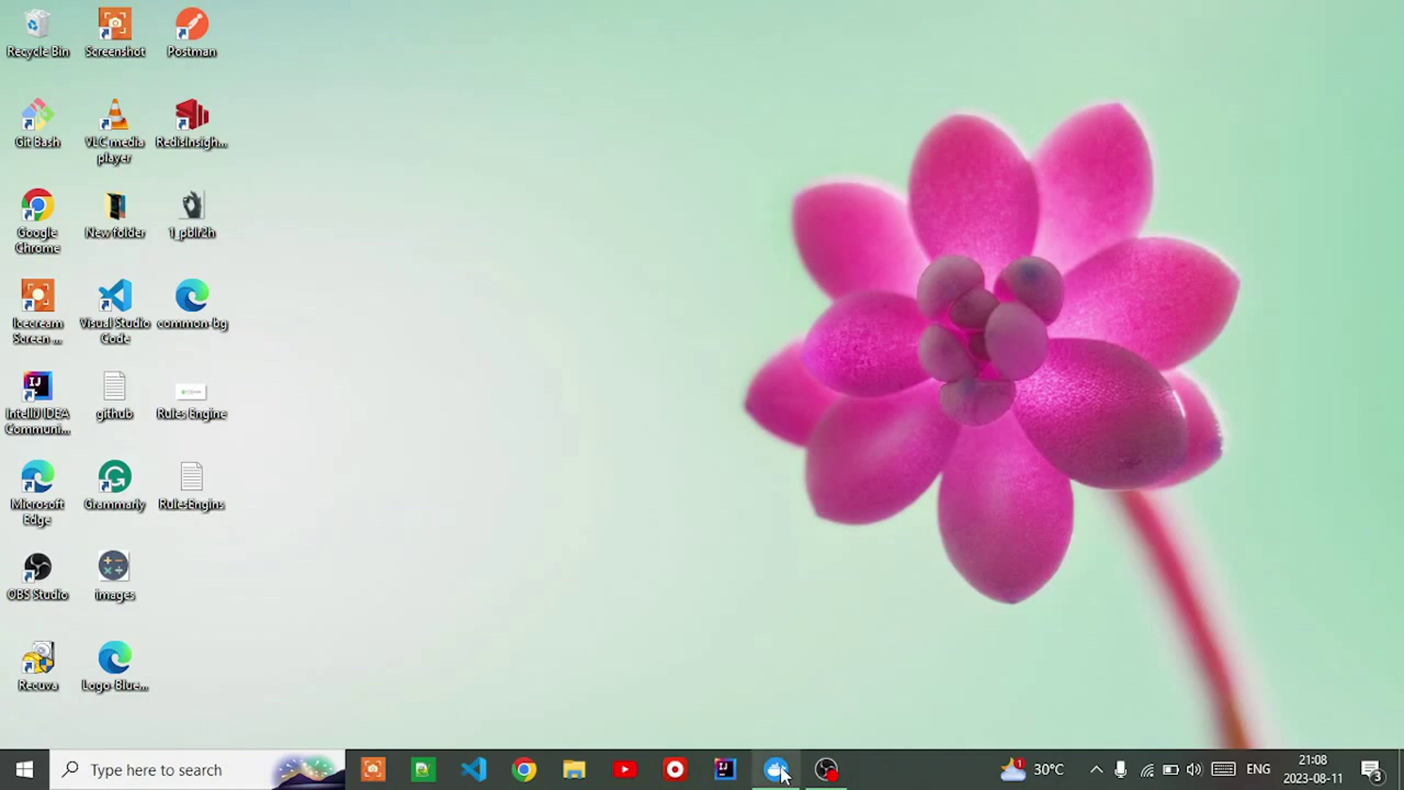
Step: Start the stopped redis container from Docker Desktop's Containers list, then minimize Docker Desktop
{"action": "mouse_move", "coordinate": [776, 769]}
{"action": "left_click", "coordinate": [775, 673]}
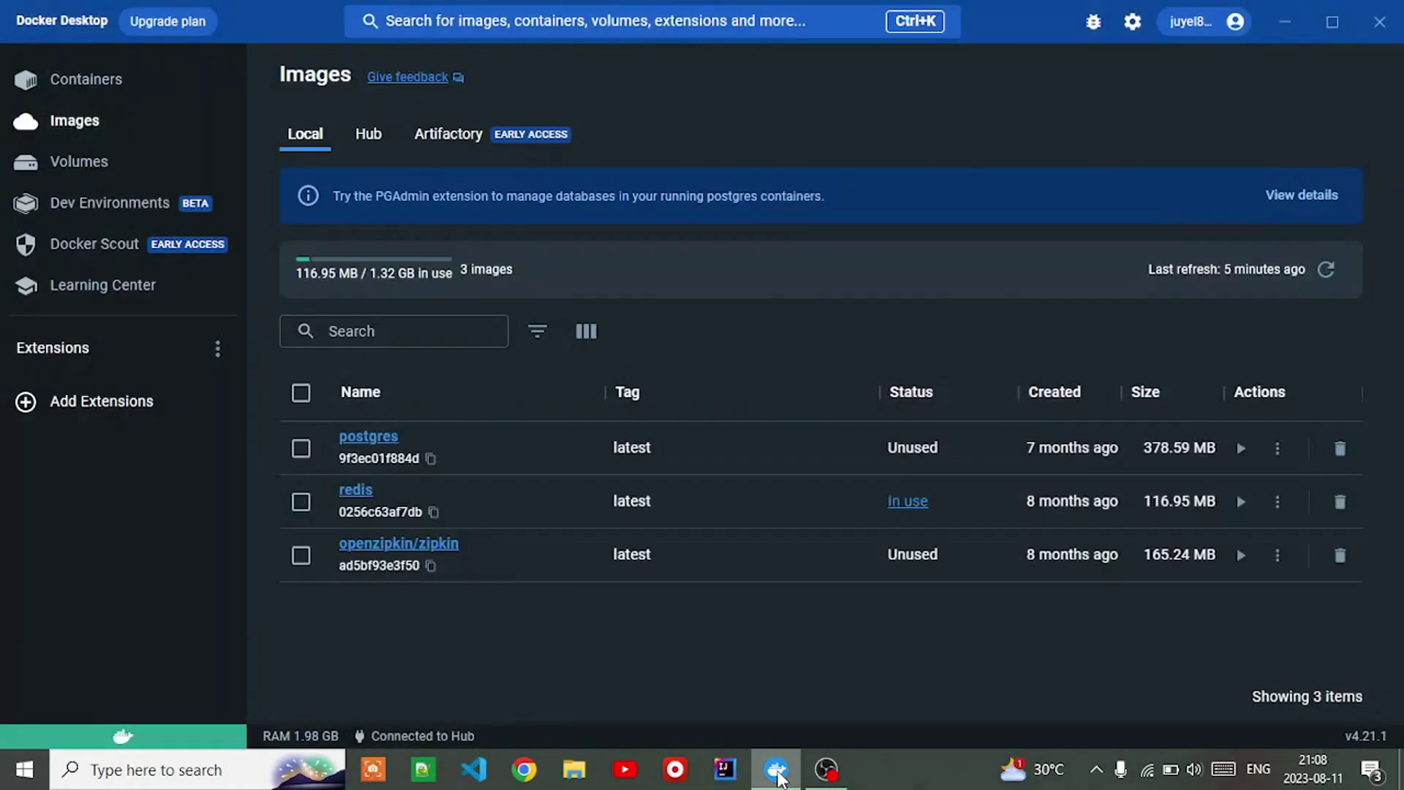
{"action": "left_click", "coordinate": [93, 81]}
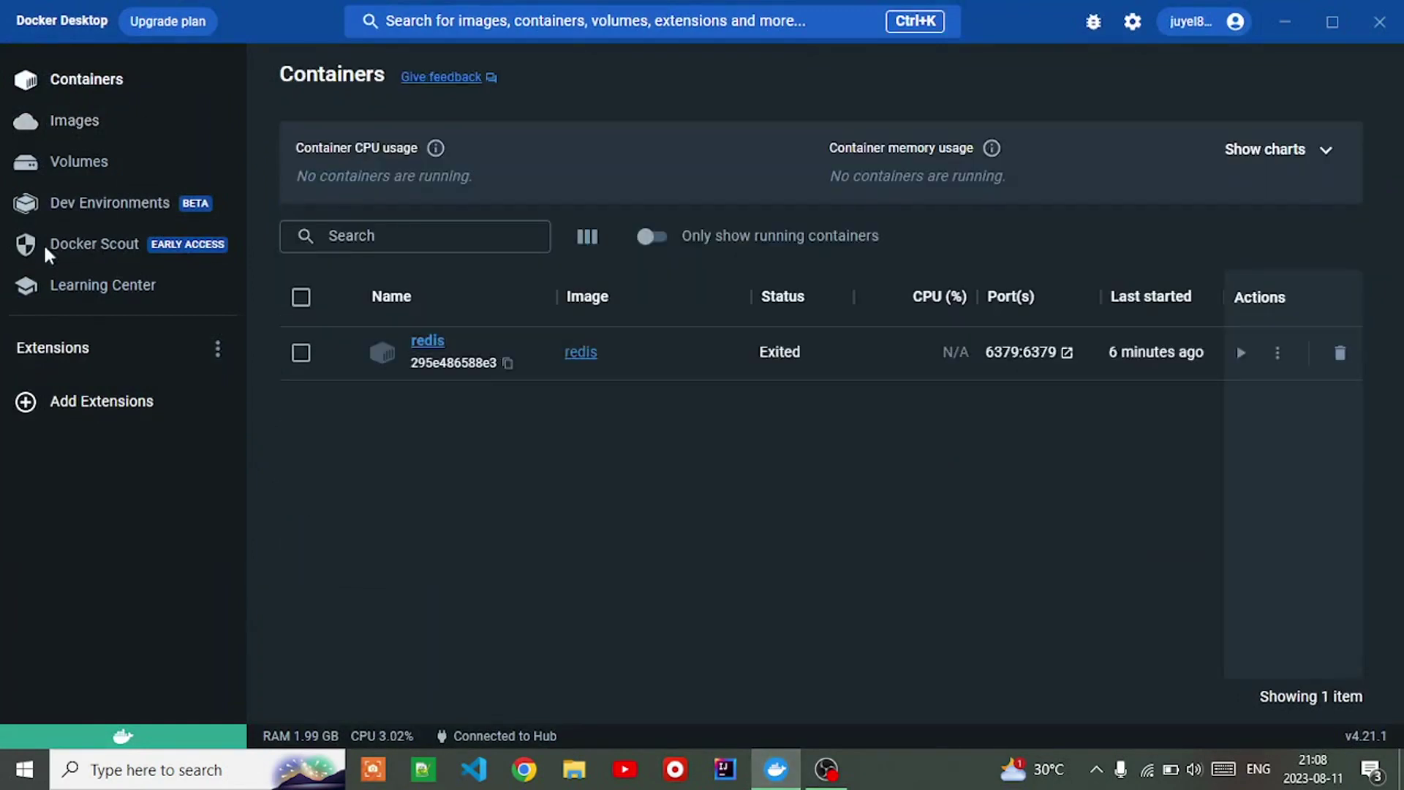
{"action": "left_click", "coordinate": [1240, 357]}
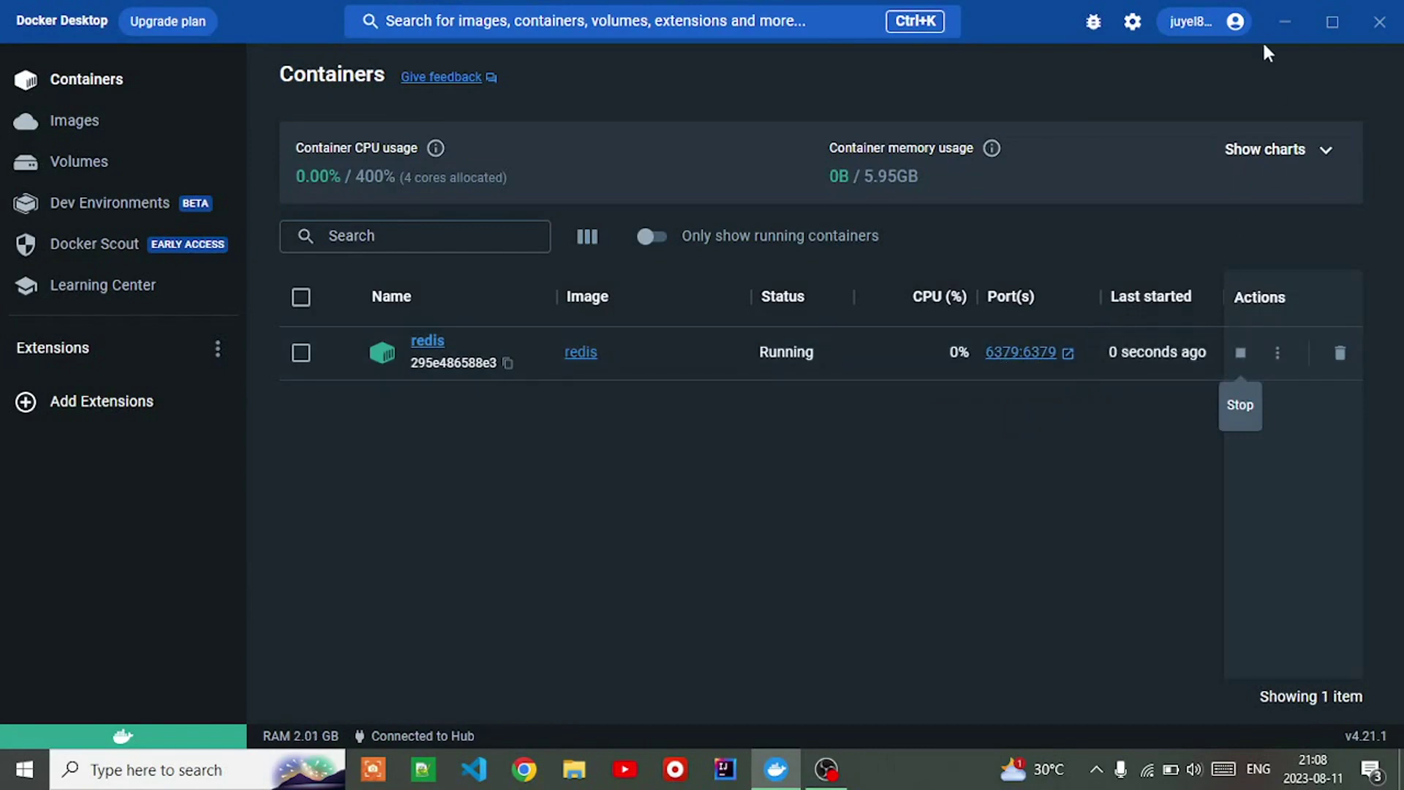
{"action": "left_click", "coordinate": [1284, 30]}
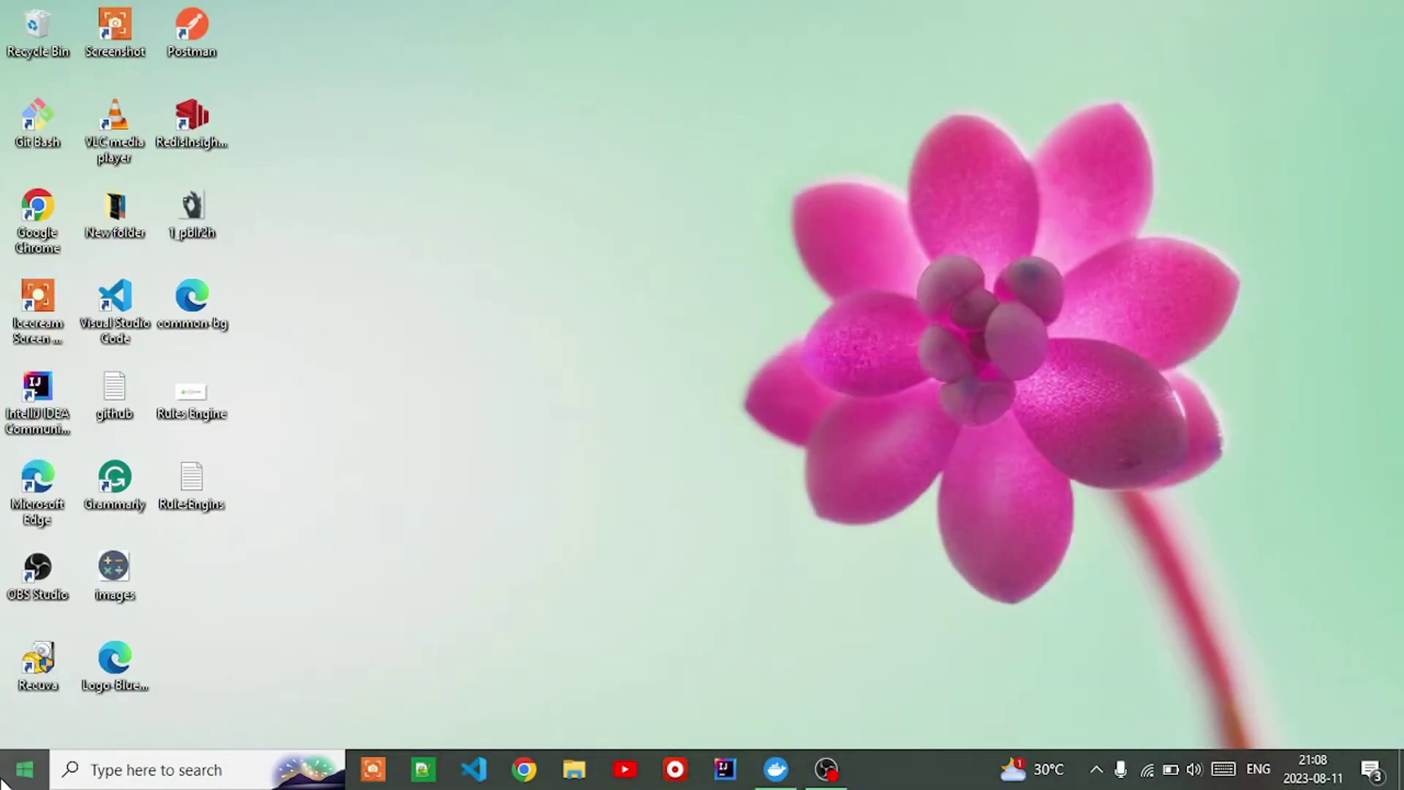
{"action": "left_click", "coordinate": [25, 770]}
Step: Launch Command Prompt from a Start menu search for cmd
{"action": "left_click", "coordinate": [24, 770]}
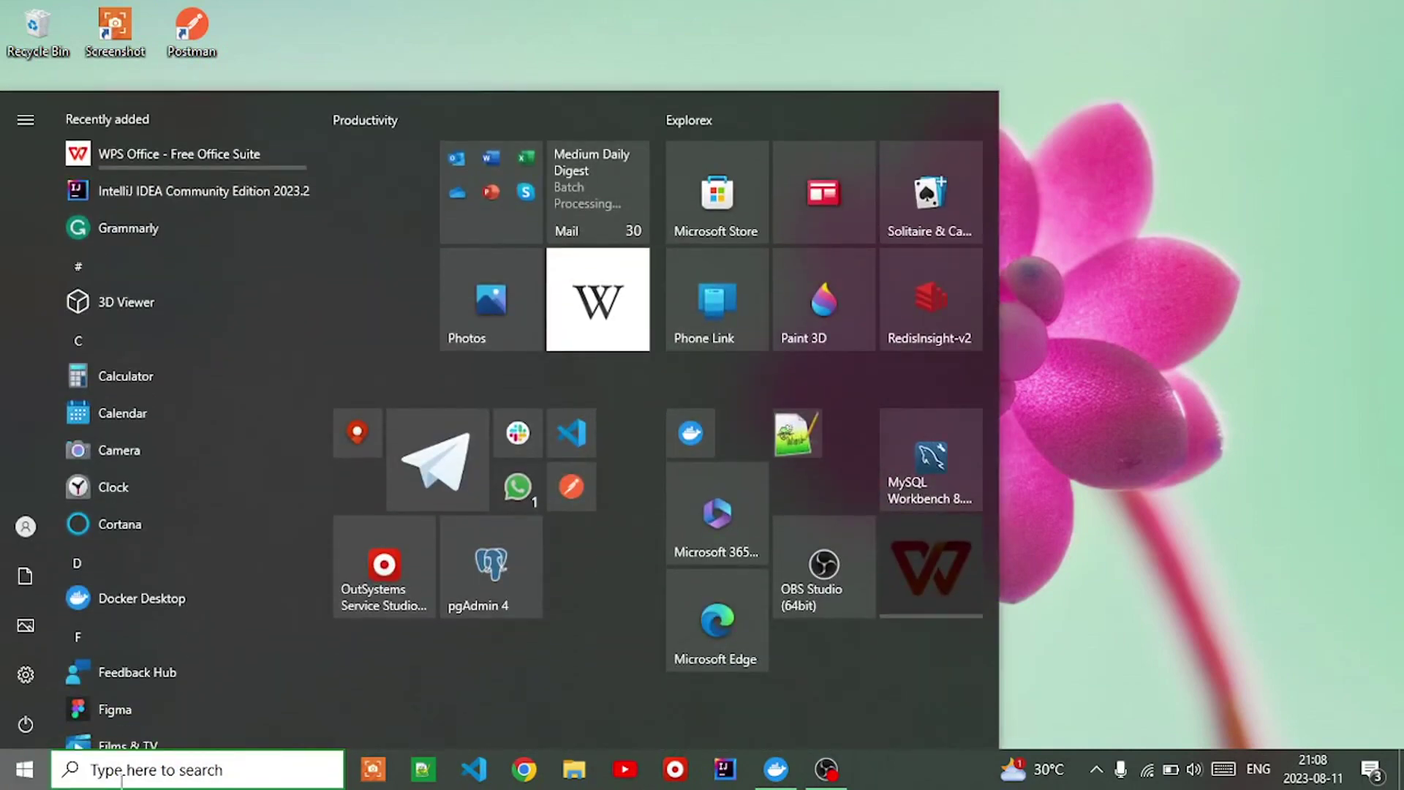
{"action": "type", "text": "cmd"}
{"action": "key", "text": "Return"}
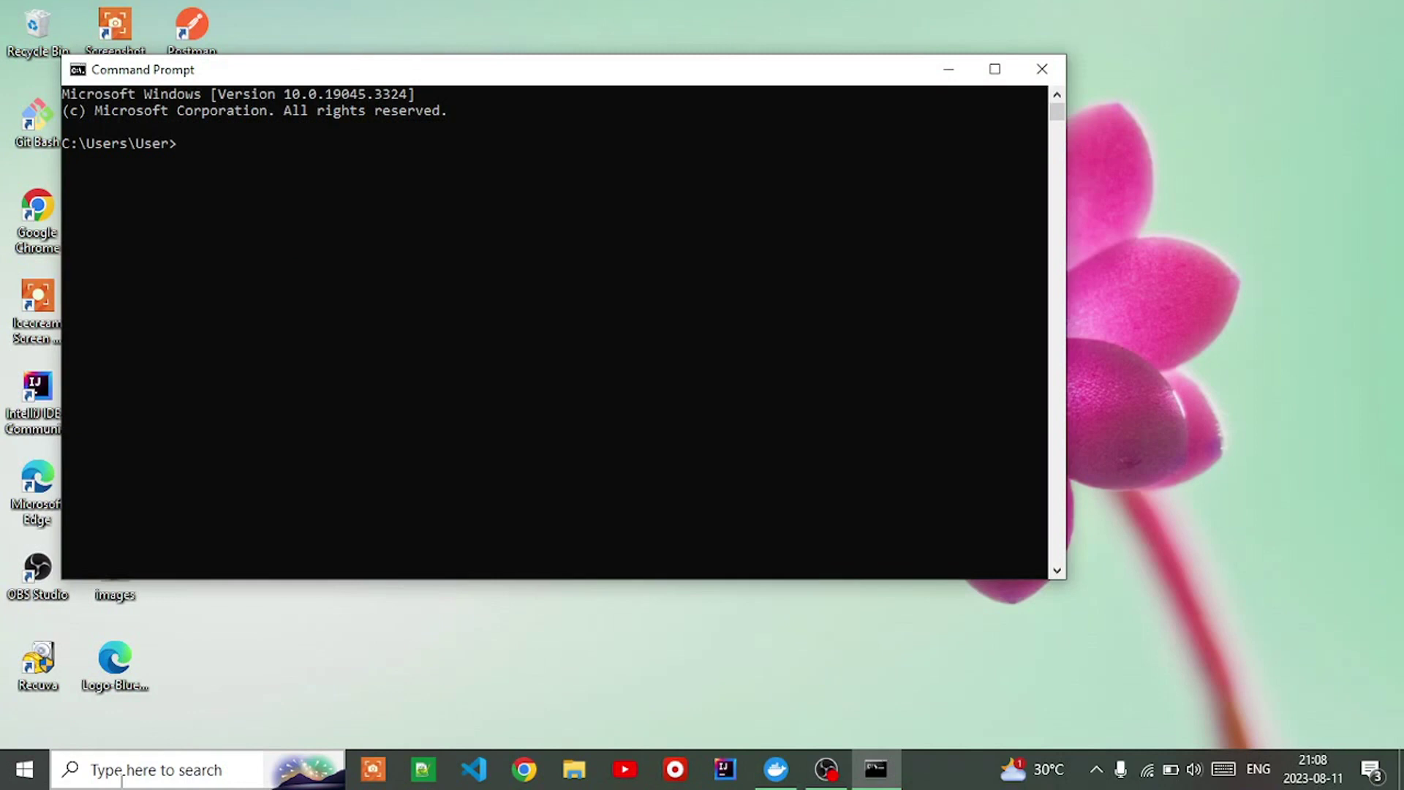
Step: Begin a docker run command naming the container grafana and mapping port 3000:3000
{"action": "type", "text": "docker r"}
{"action": "type", "text": "un -"}
{"action": "type", "text": "name "}
{"action": "type", "text": "grana"}
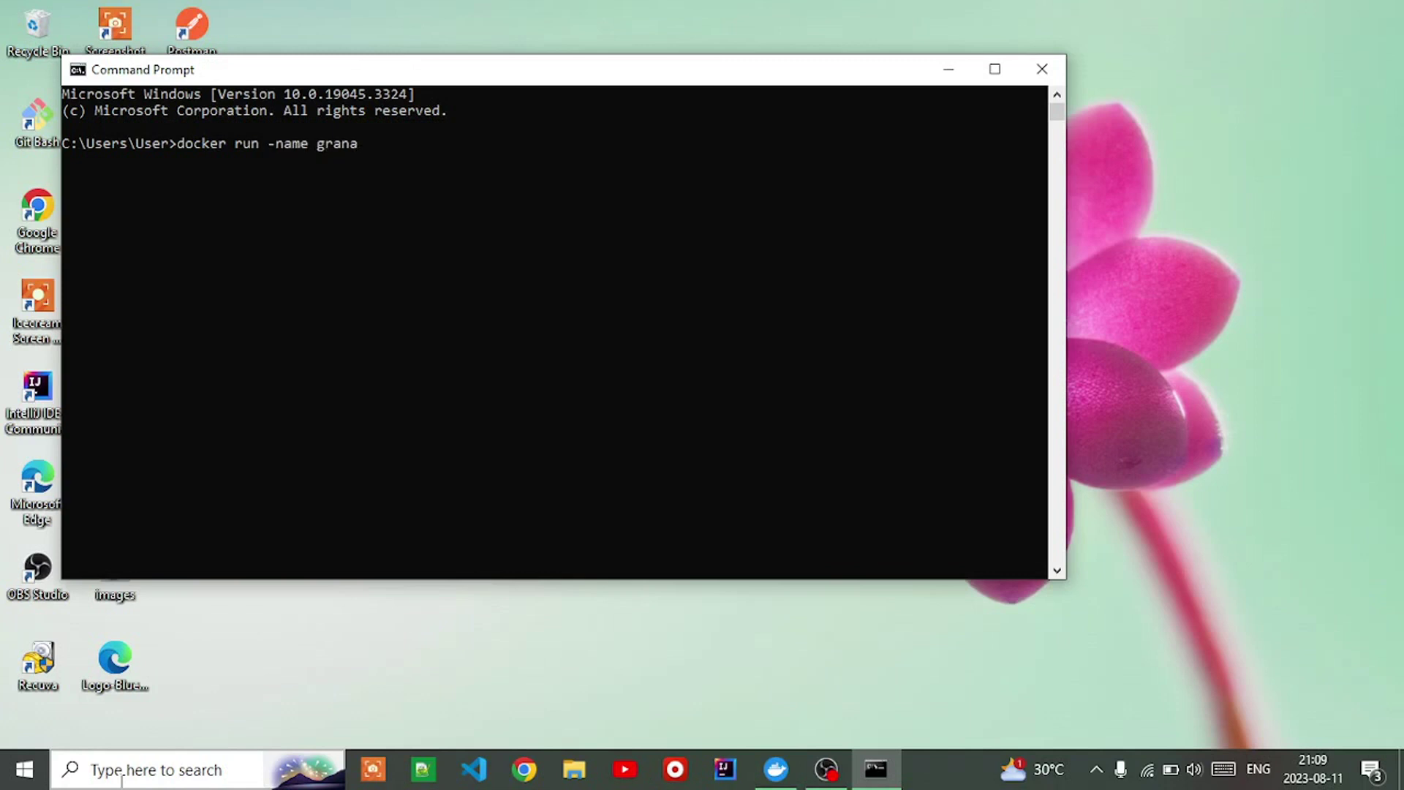
{"action": "key", "text": "BackSpace"}
{"action": "key", "text": "BackSpace"}
{"action": "type", "text": "fana "}
{"action": "type", "text": "p"}
{"action": "type", "text": " 300"}
{"action": "key", "text": "BackSpace"}
{"action": "key", "text": "BackSpace"}
{"action": "key", "text": "BackSpace"}
{"action": "type", "text": "3000:"}
{"action": "type", "text": "300"}
{"action": "type", "text": "0"}
{"action": "type", "text": "-"}
{"action": "key", "text": "BackSpace"}
Step: Add GF_INSTALL_PLUGINS=redis-explorer_app and the grafana/grafana image, then run the command
{"action": "type", "text": "-e \""}
{"action": "type", "text": "gf"}
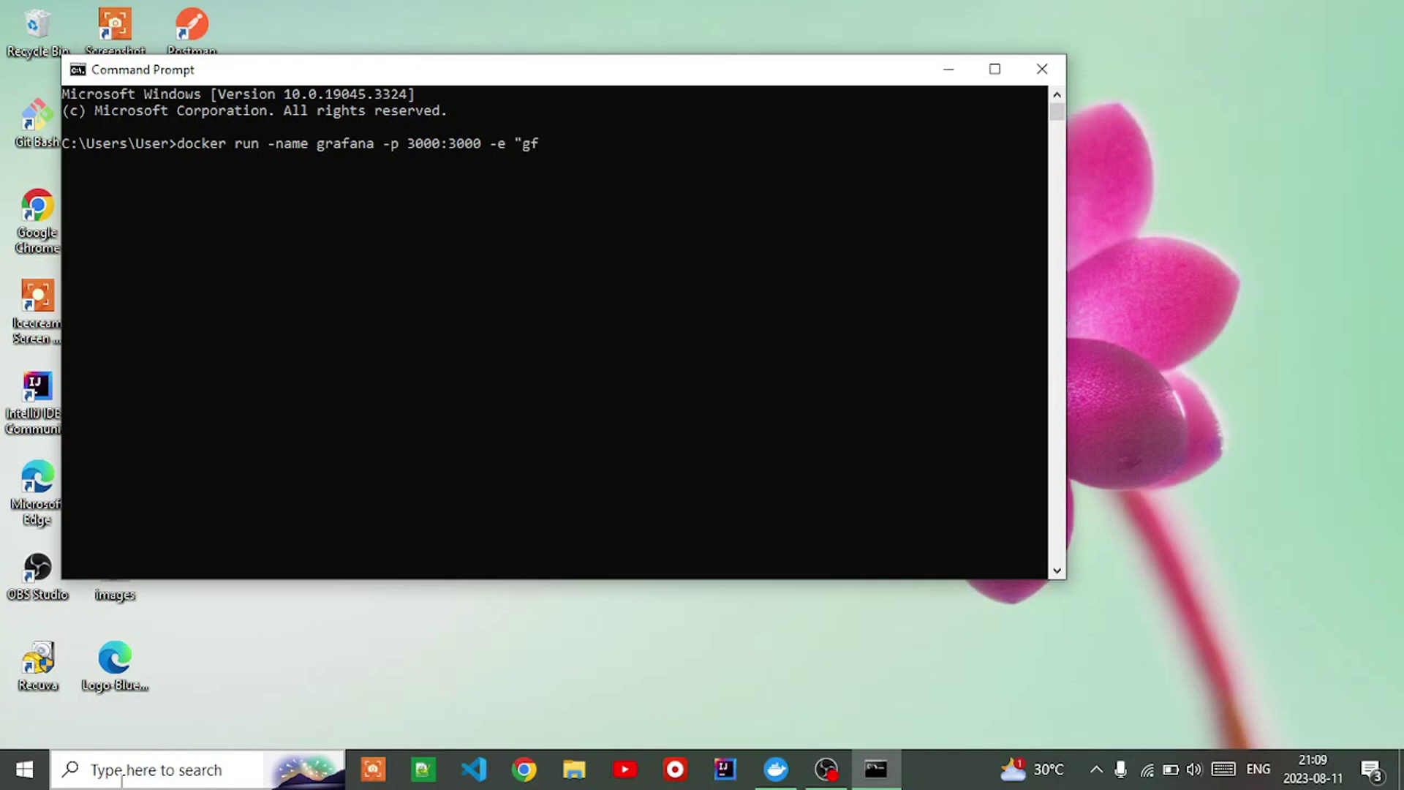
{"action": "key", "text": "BackSpace"}
{"action": "key", "text": "BackSpace"}
{"action": "type", "text": "GF"}
{"action": "type", "text": "_PLUGIN"}
{"action": "key", "text": "BackSpace"}
{"action": "key", "text": "BackSpace"}
{"action": "key", "text": "BackSpace"}
{"action": "key", "text": "BackSpace"}
{"action": "key", "text": "BackSpace"}
{"action": "key", "text": "BackSpace"}
{"action": "type", "text": "INSTA"}
{"action": "type", "text": "LL_"}
{"action": "type", "text": "PI"}
{"action": "type", "text": "LU"}
{"action": "key", "text": "BackSpace"}
{"action": "key", "text": "BackSpace"}
{"action": "type", "text": "UGINS"}
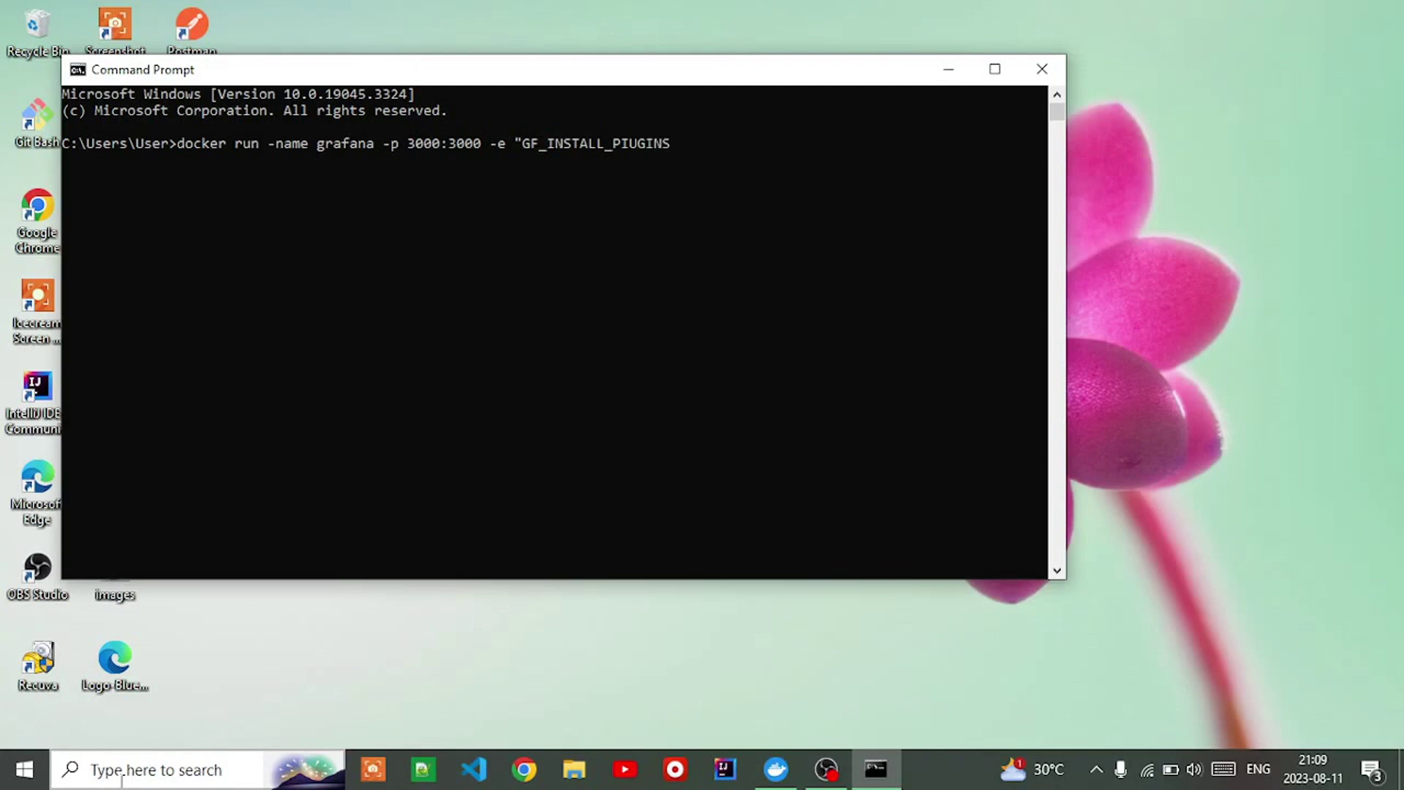
{"action": "type", "text": "="}
{"action": "type", "text": "redi"}
{"action": "type", "text": "s-explo"}
{"action": "type", "text": "rer"}
{"action": "type", "text": "_app\""}
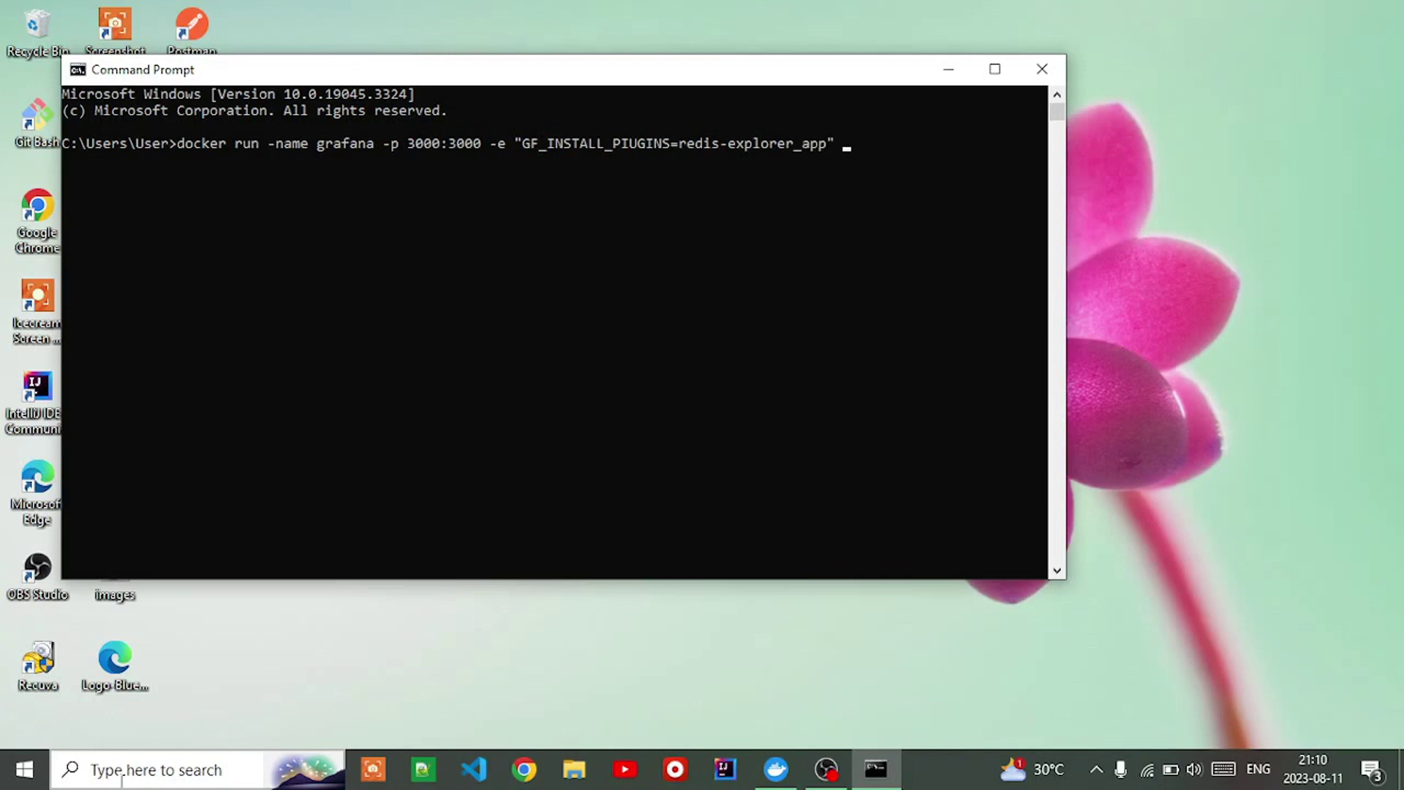
{"action": "type", "text": " g"}
{"action": "type", "text": "rafa"}
{"action": "type", "text": "na/gr"}
{"action": "type", "text": "ana"}
{"action": "key", "text": "BackSpace"}
{"action": "key", "text": "BackSpace"}
{"action": "type", "text": "fana"}
{"action": "key", "text": "Return"}
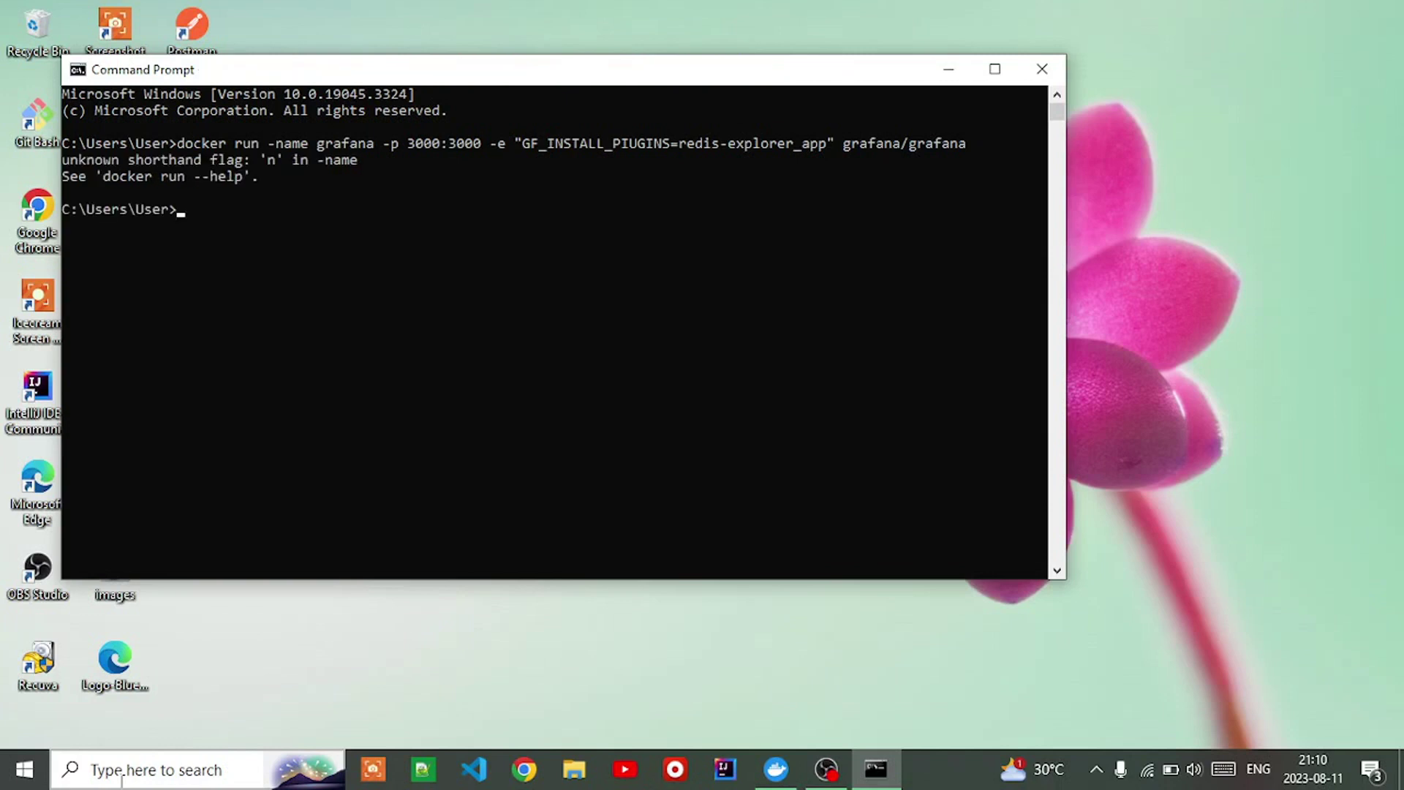
Step: Correct -name to --name in the recalled docker run command and rerun it
{"action": "key", "text": "Up"}
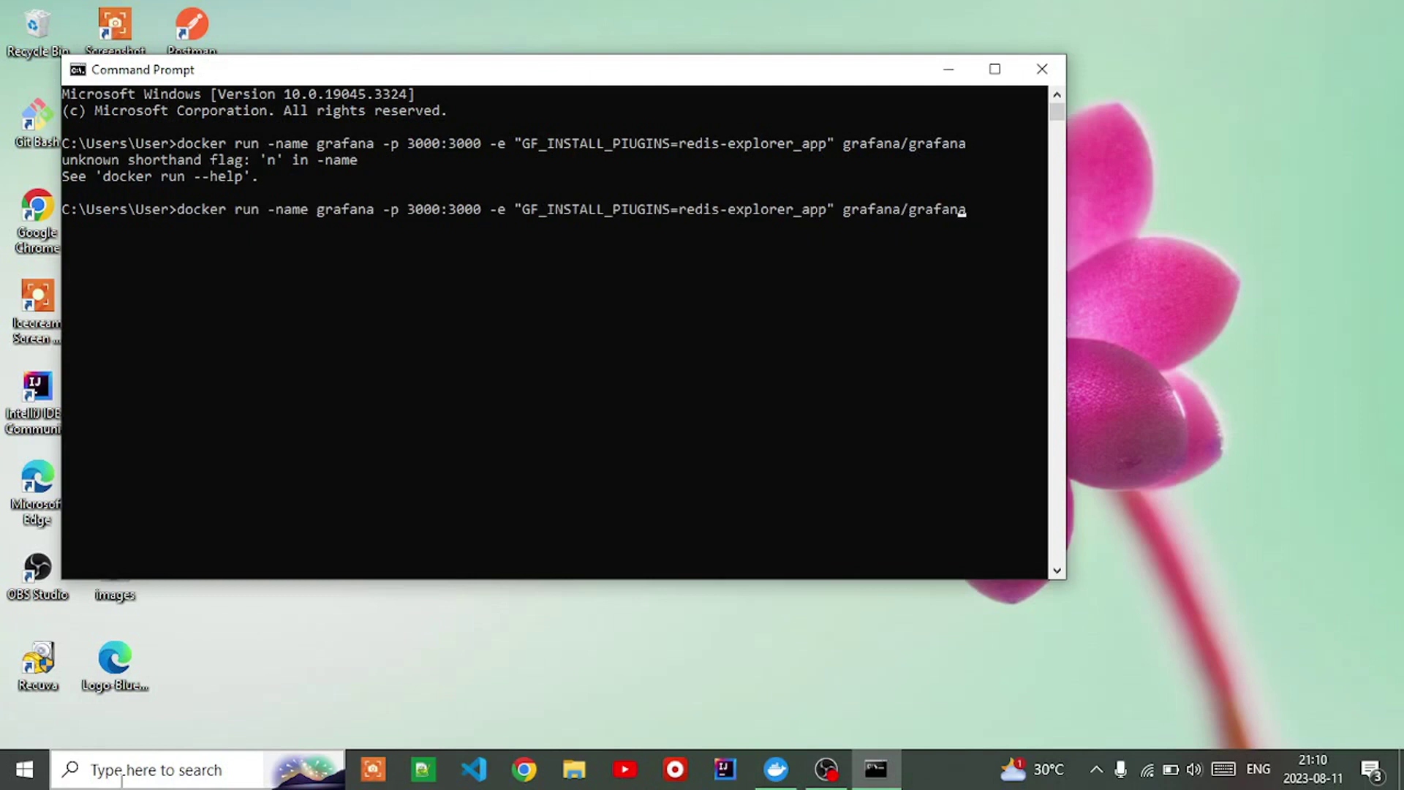
{"action": "key", "text": "Left"}
{"action": "key", "text": "Left"}
{"action": "key", "text": "Left"}
{"action": "key", "text": "Left"}
{"action": "key", "text": "Left"}
{"action": "key", "text": "Left"}
{"action": "key", "text": "Left"}
{"action": "key", "text": "Left"}
{"action": "key", "text": "Left"}
{"action": "key", "text": "Left"}
{"action": "key", "text": "Left"}
{"action": "key", "text": "Left"}
{"action": "type", "text": "-"}
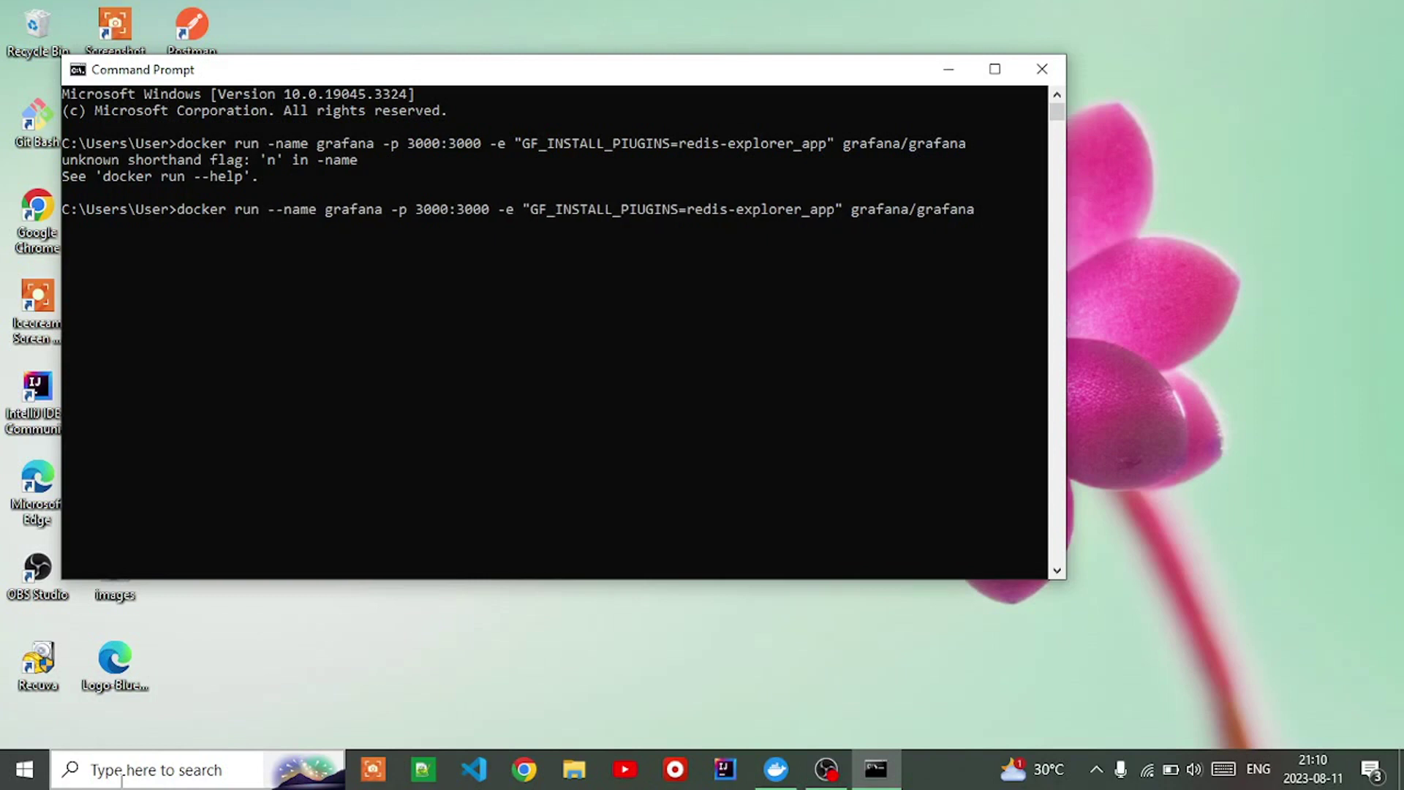
{"action": "key", "text": "Return"}
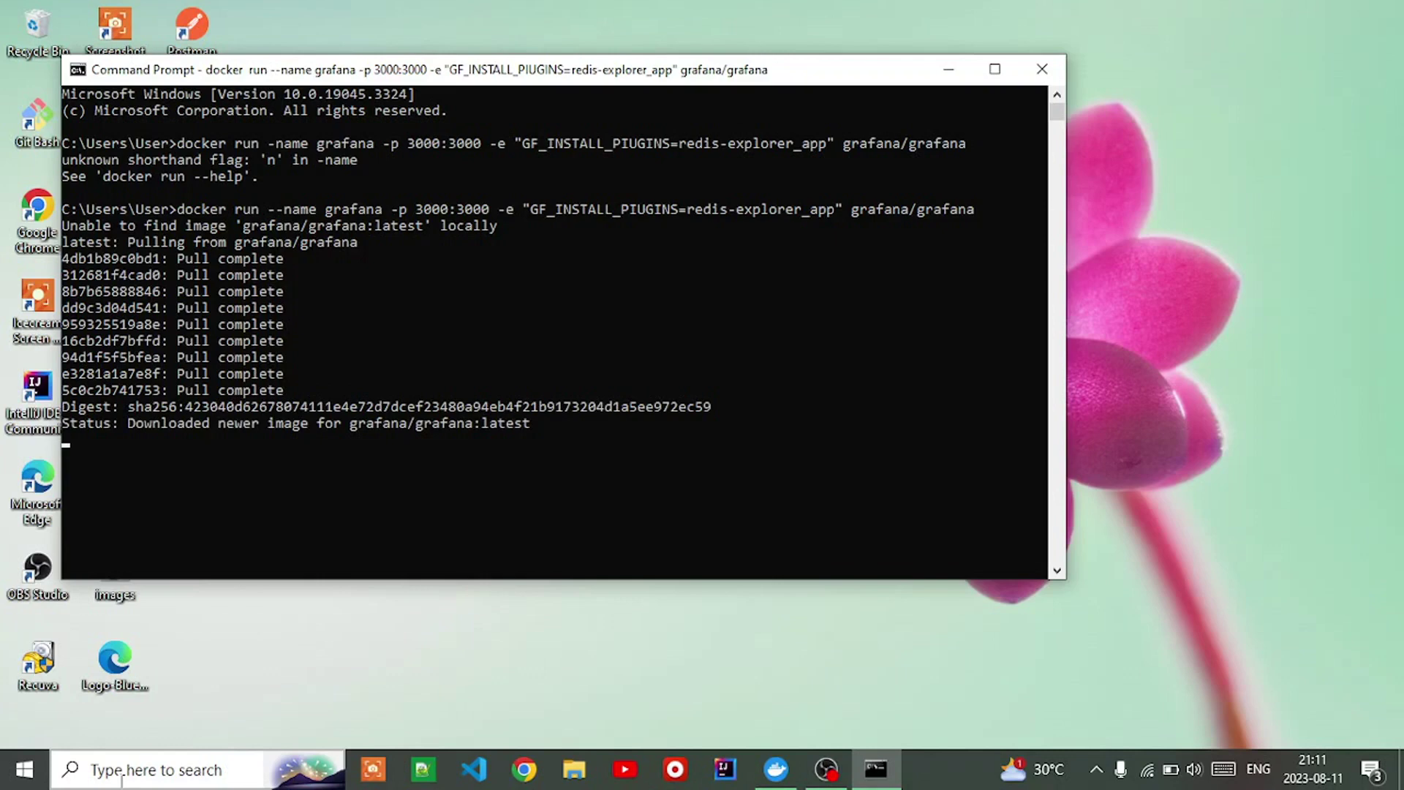
Step: Log in to Grafana at localhost:3000 with the saved admin credentials and skip the password change
{"action": "left_click", "coordinate": [780, 780]}
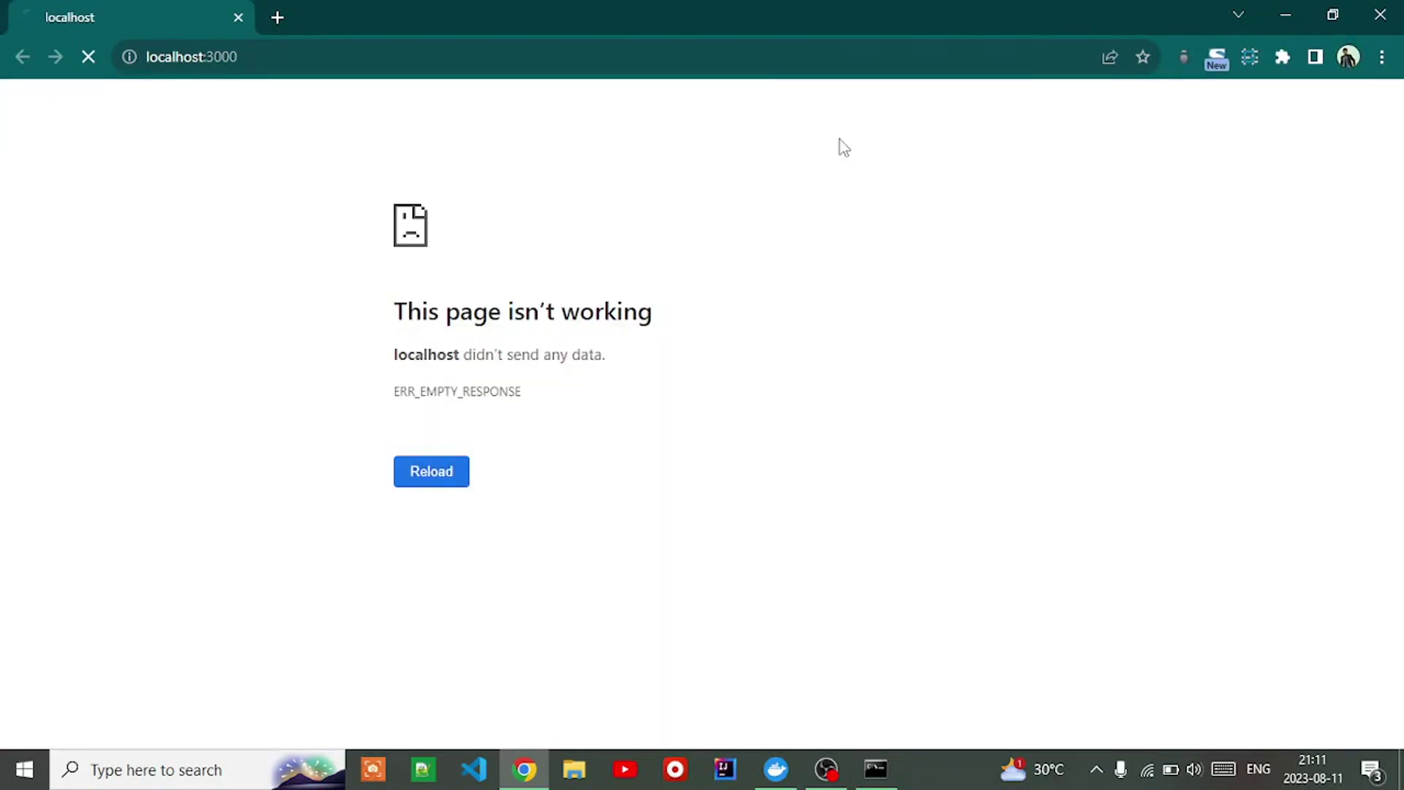
{"action": "left_click", "coordinate": [777, 770]}
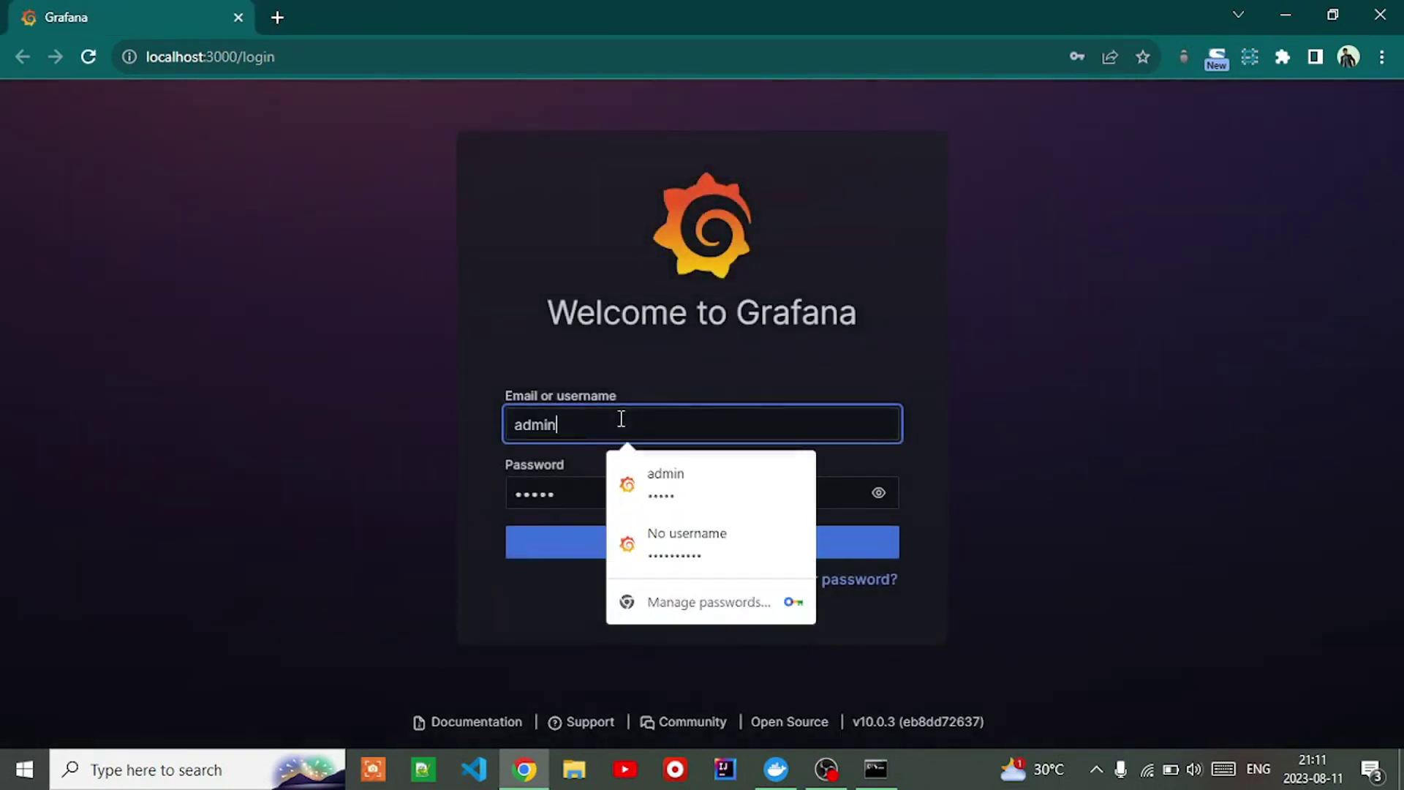
{"action": "left_click", "coordinate": [483, 585]}
{"action": "left_click", "coordinate": [623, 544]}
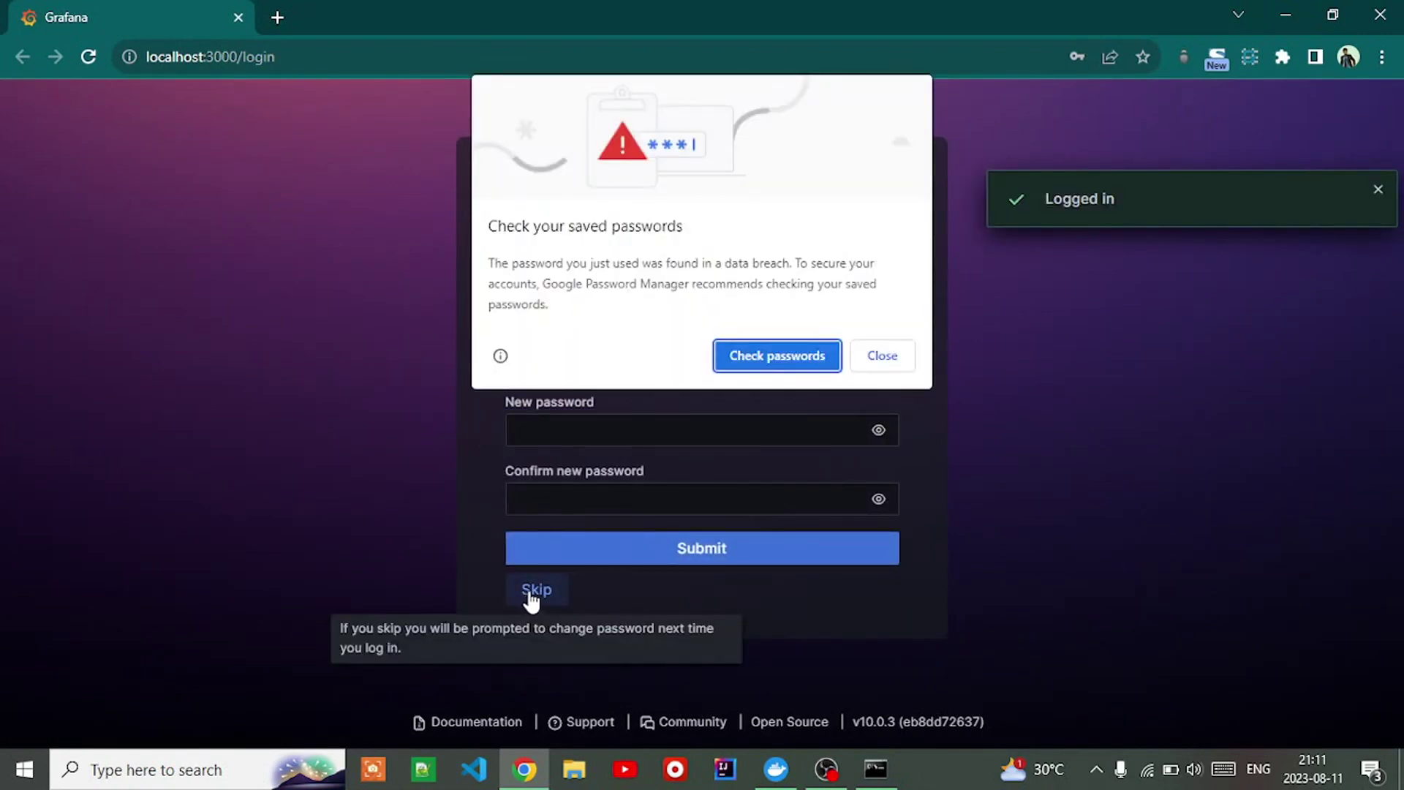
{"action": "left_click", "coordinate": [872, 357]}
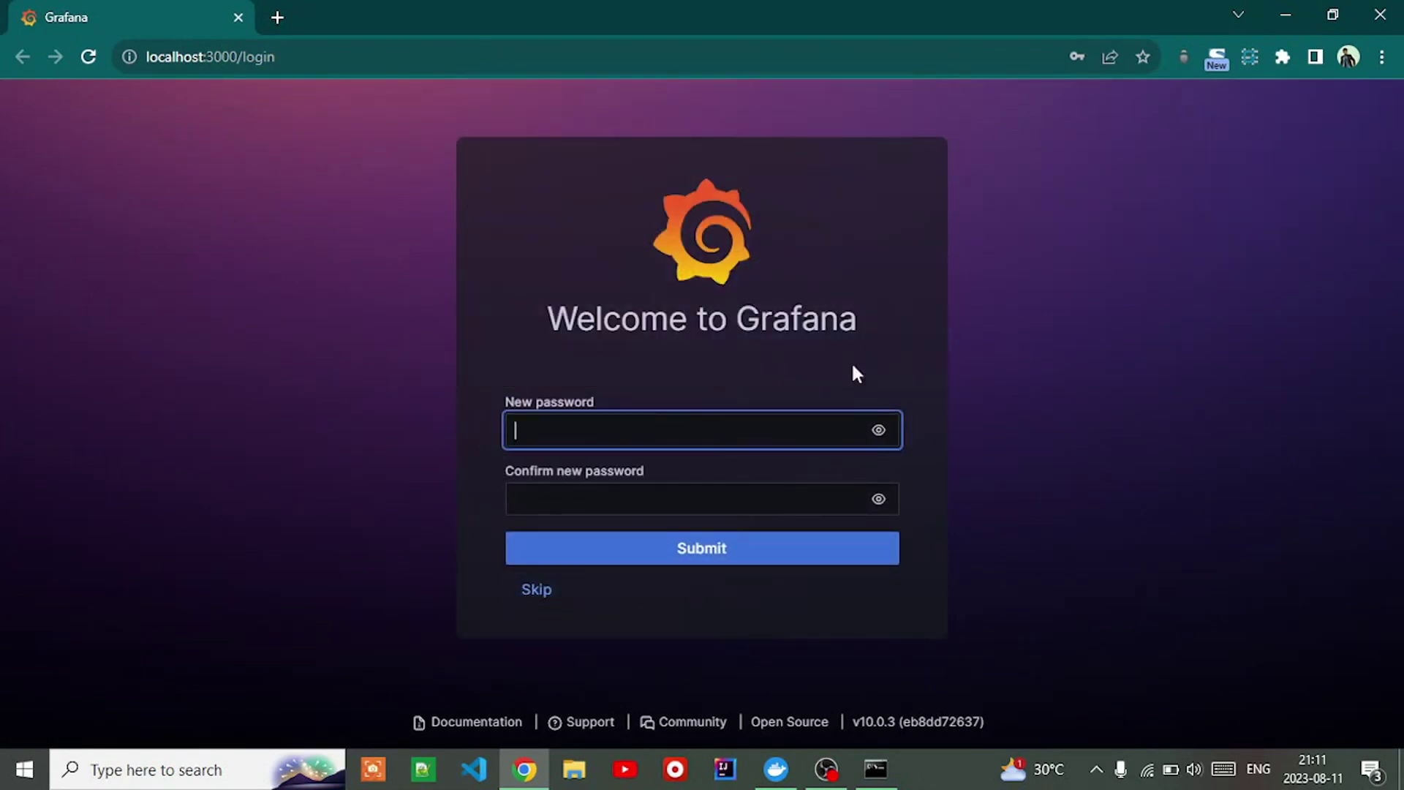
{"action": "left_click", "coordinate": [537, 590]}
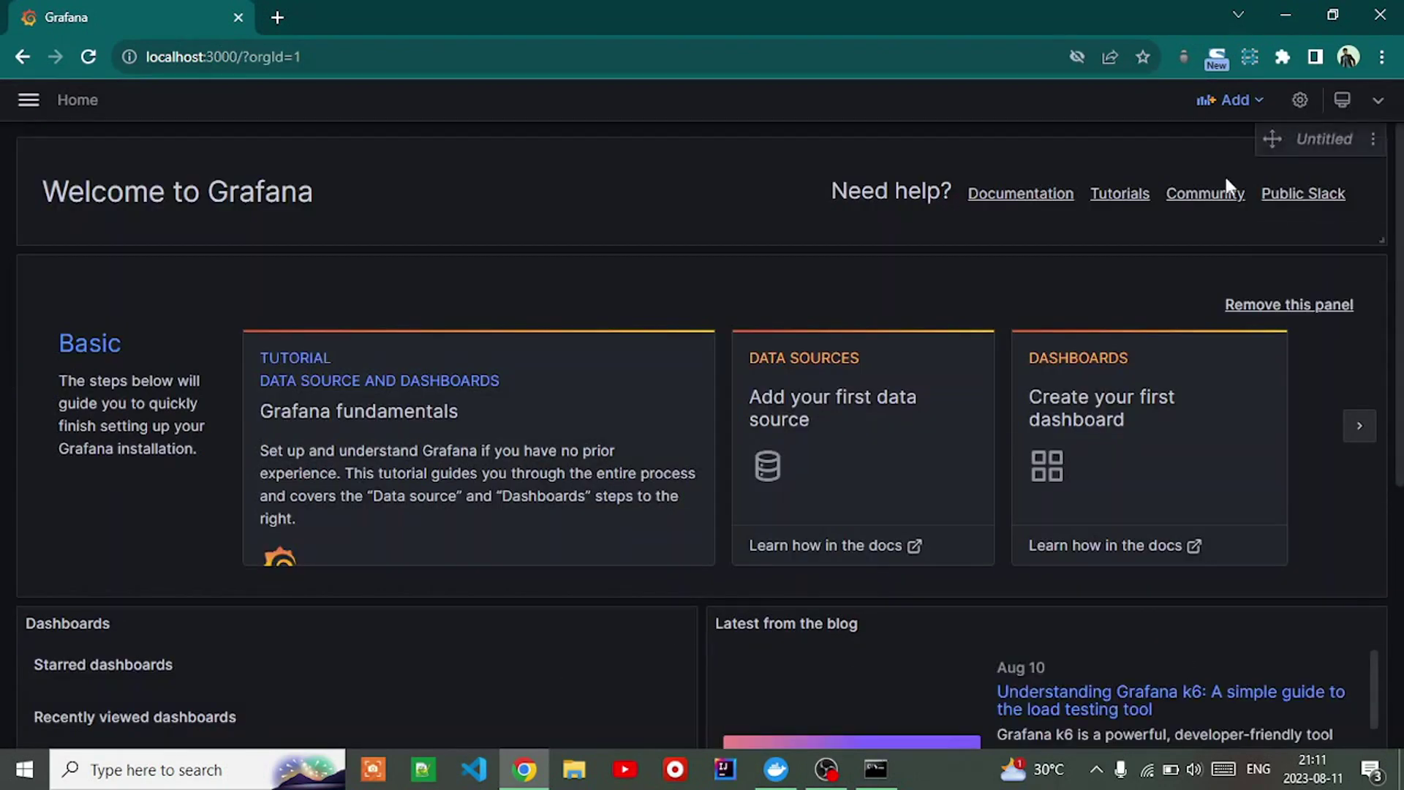
{"action": "left_click", "coordinate": [28, 101]}
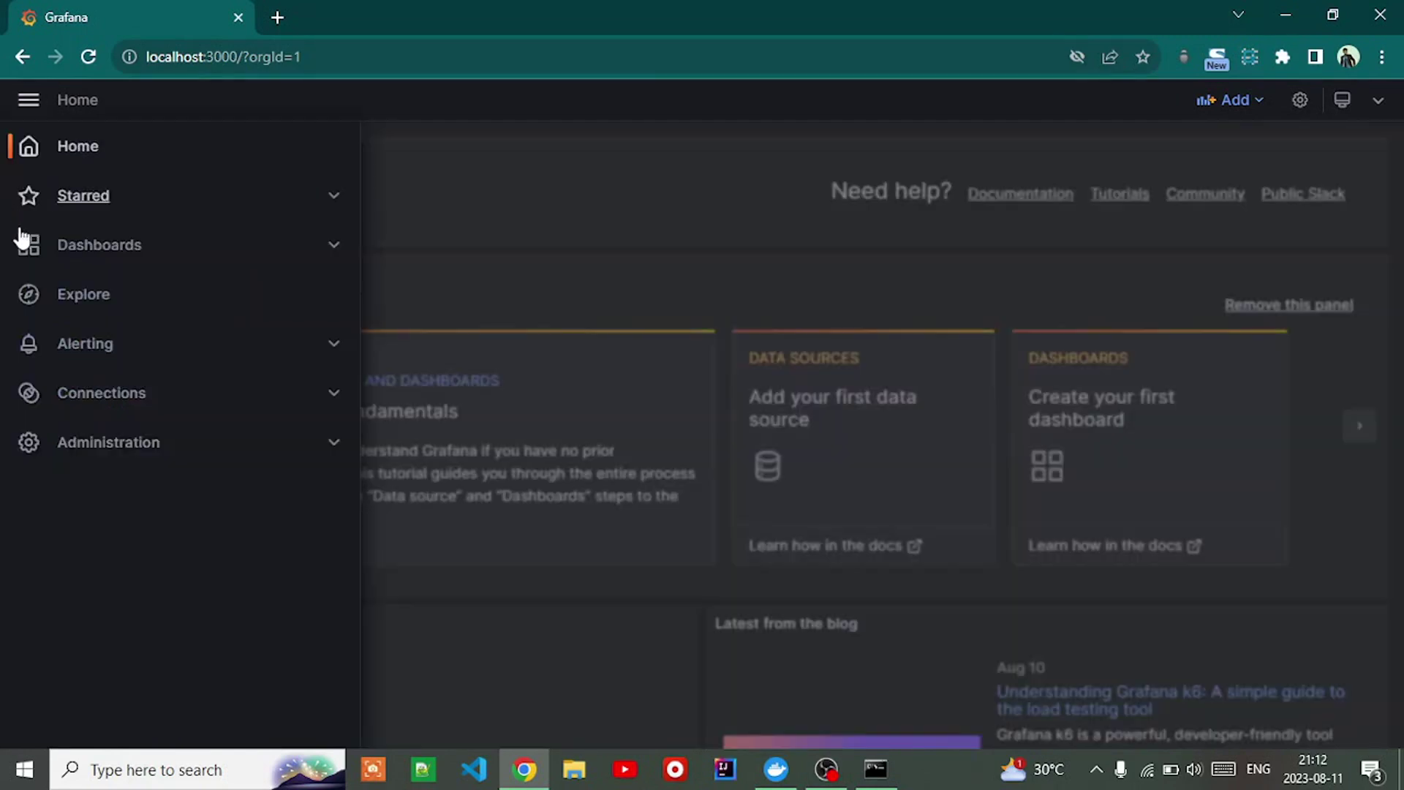
Step: Find Redis Application under Administration > Plugins with State set to All, and install it
{"action": "left_click", "coordinate": [105, 447]}
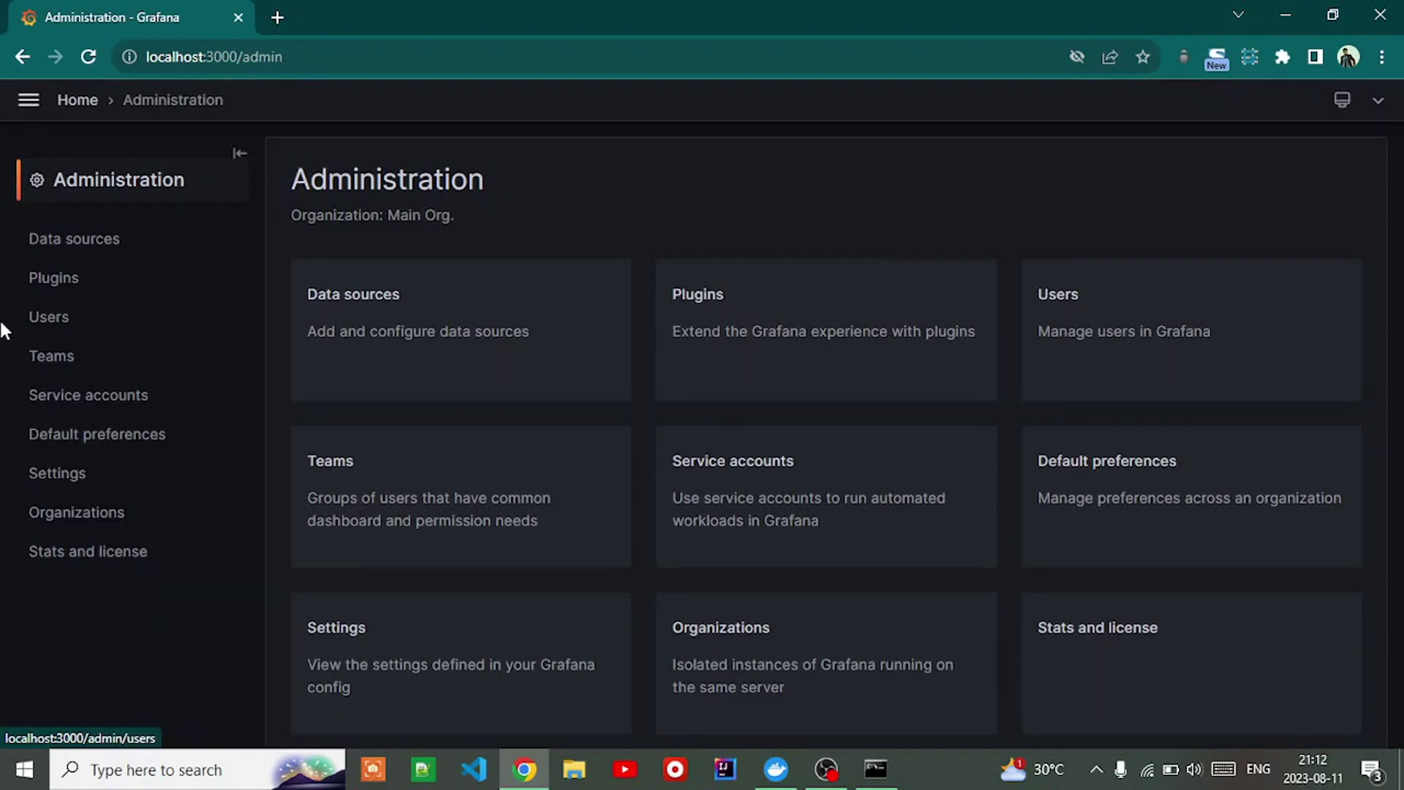
{"action": "left_click", "coordinate": [46, 290]}
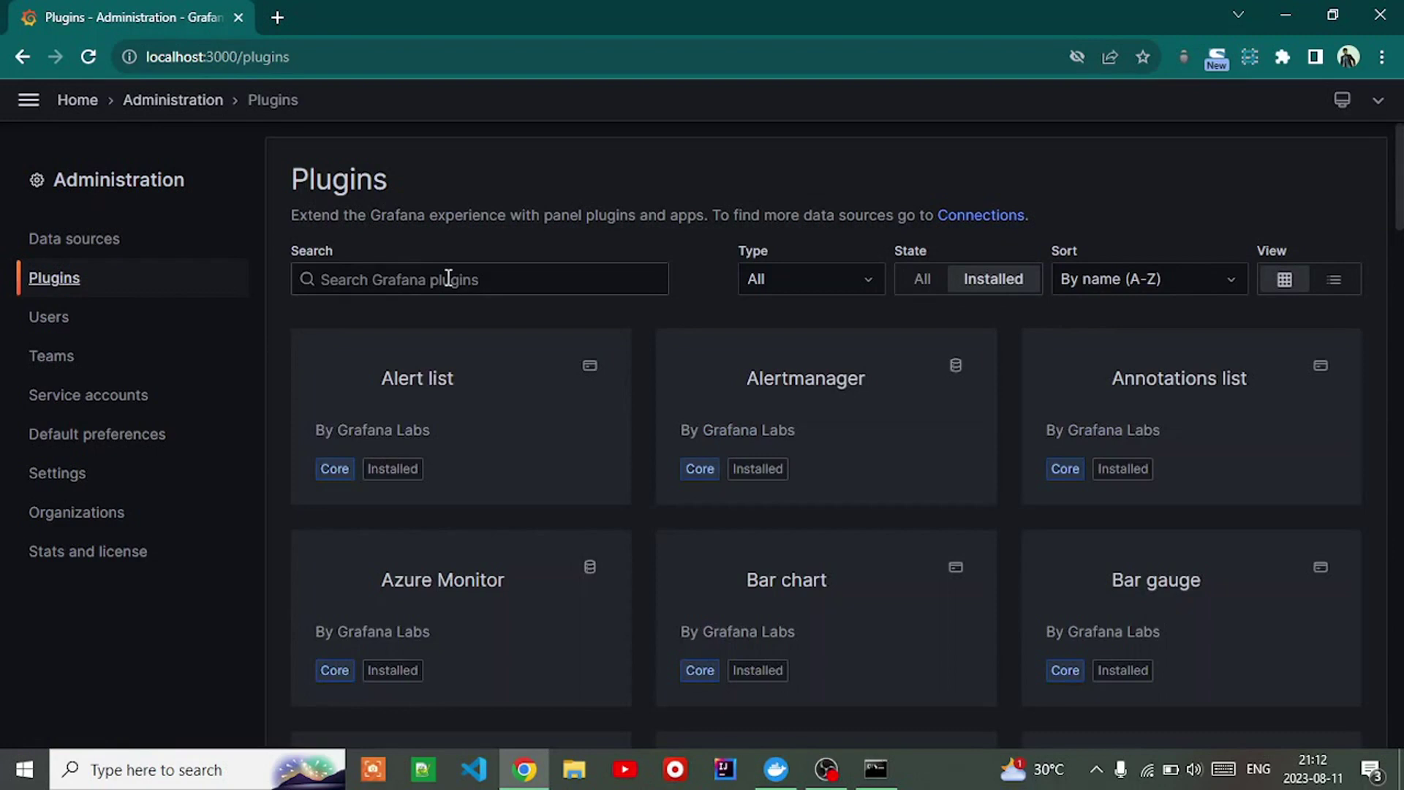
{"action": "left_click", "coordinate": [449, 279]}
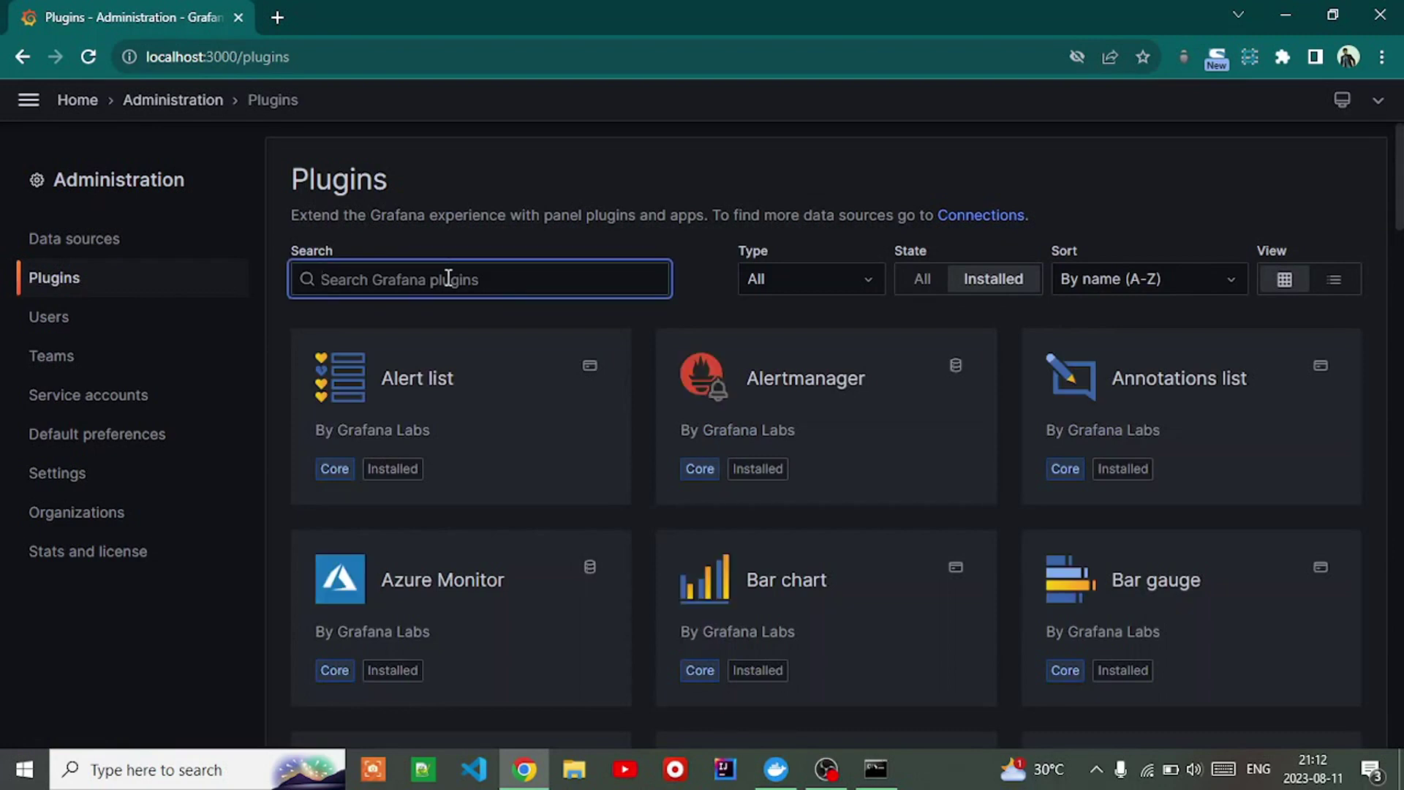
{"action": "type", "text": "redis"}
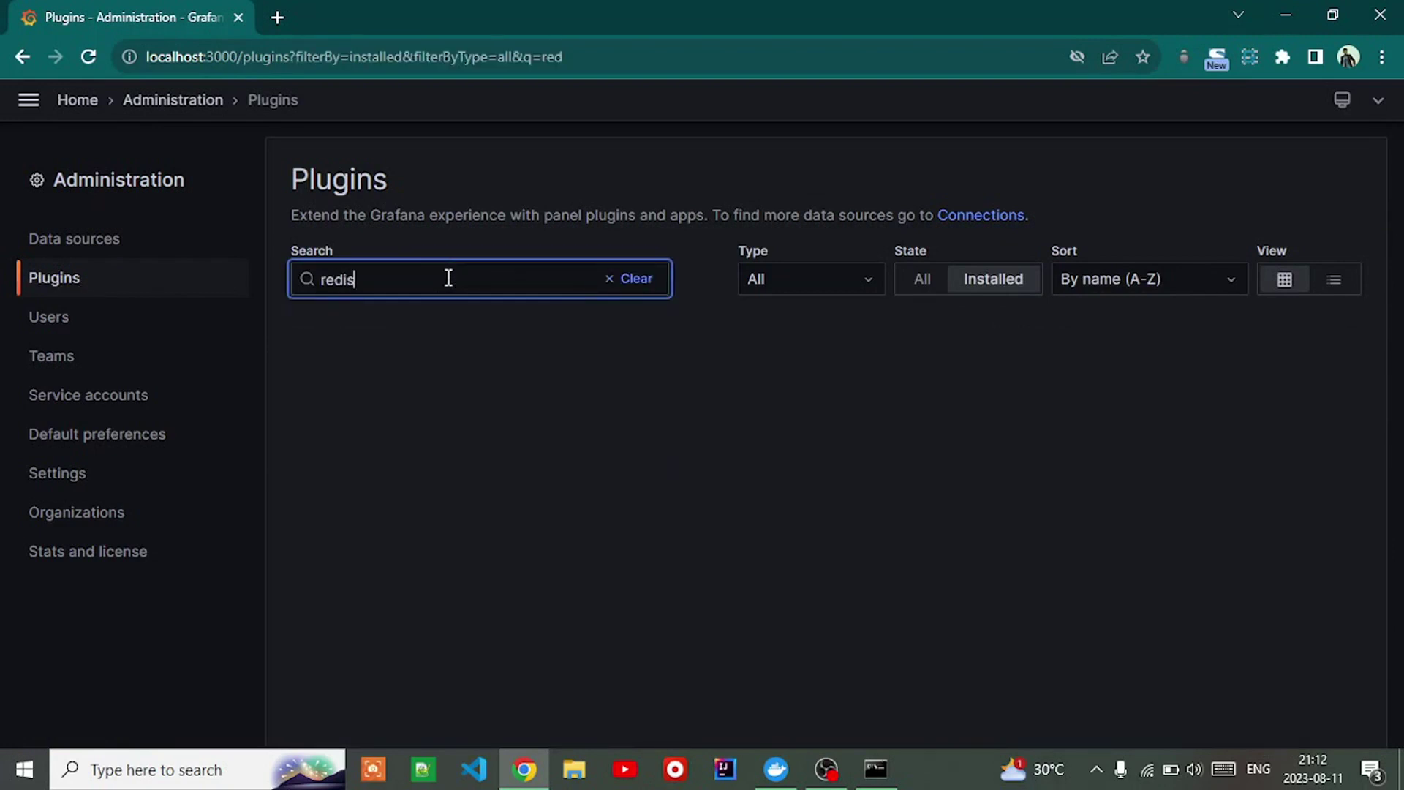
{"action": "left_click", "coordinate": [923, 281]}
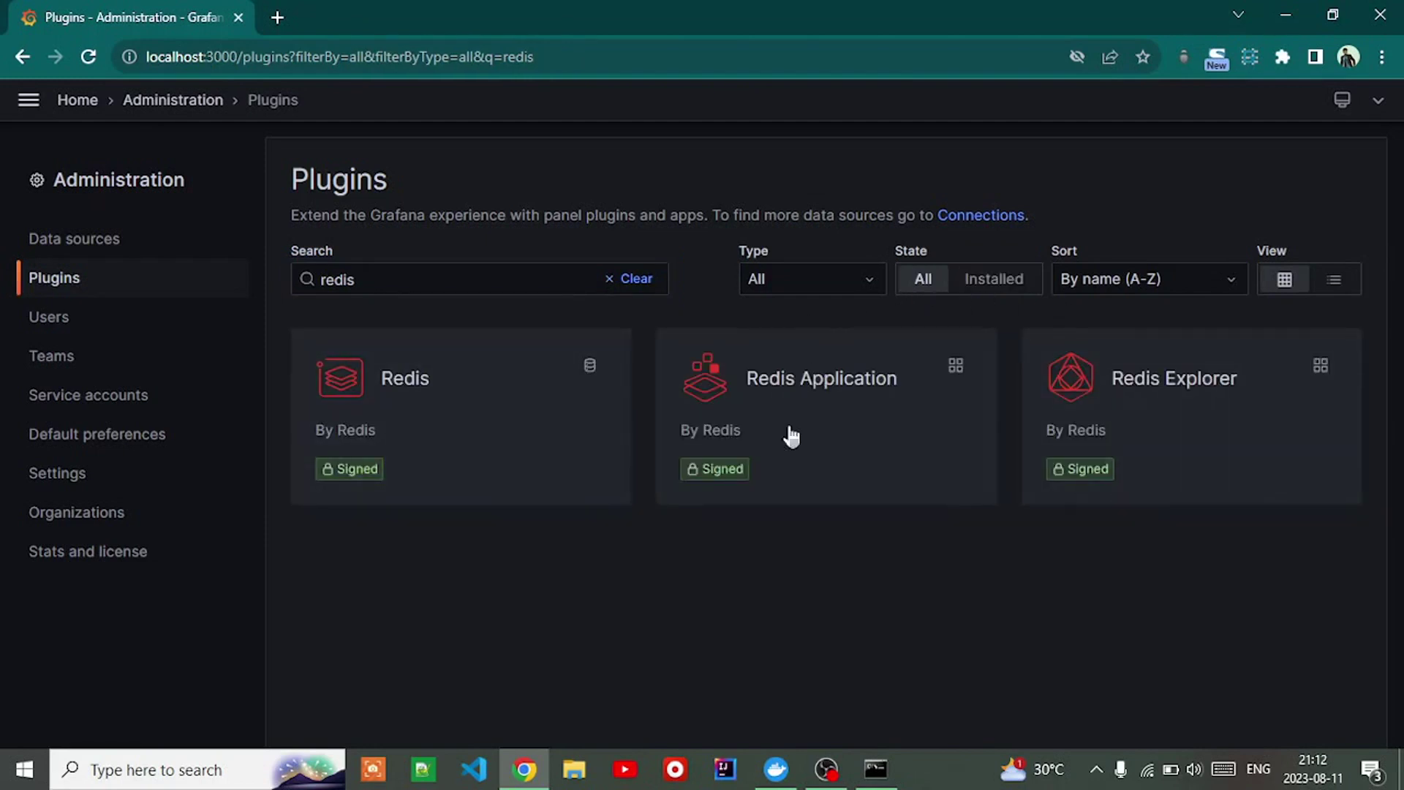
{"action": "left_click", "coordinate": [817, 432]}
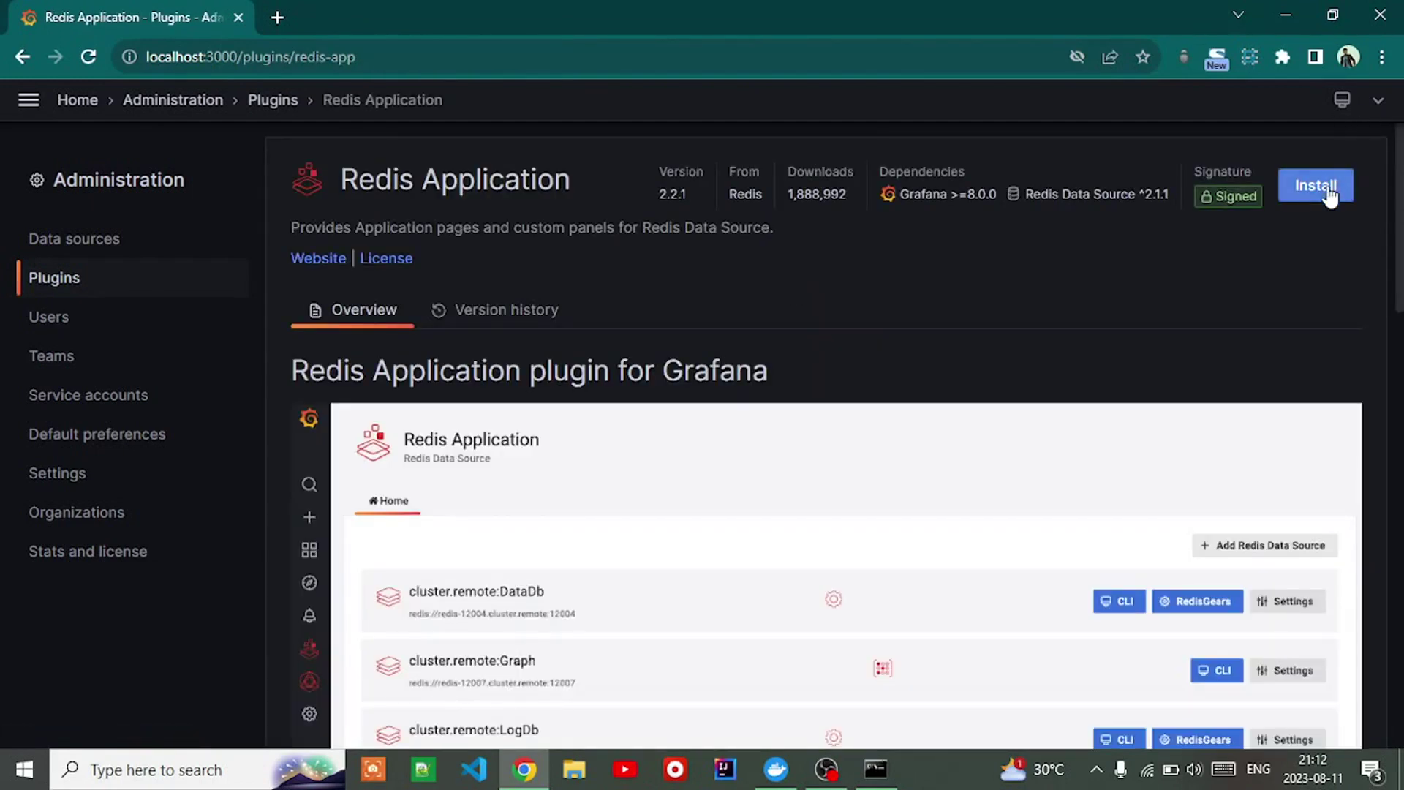
{"action": "left_click", "coordinate": [1316, 186]}
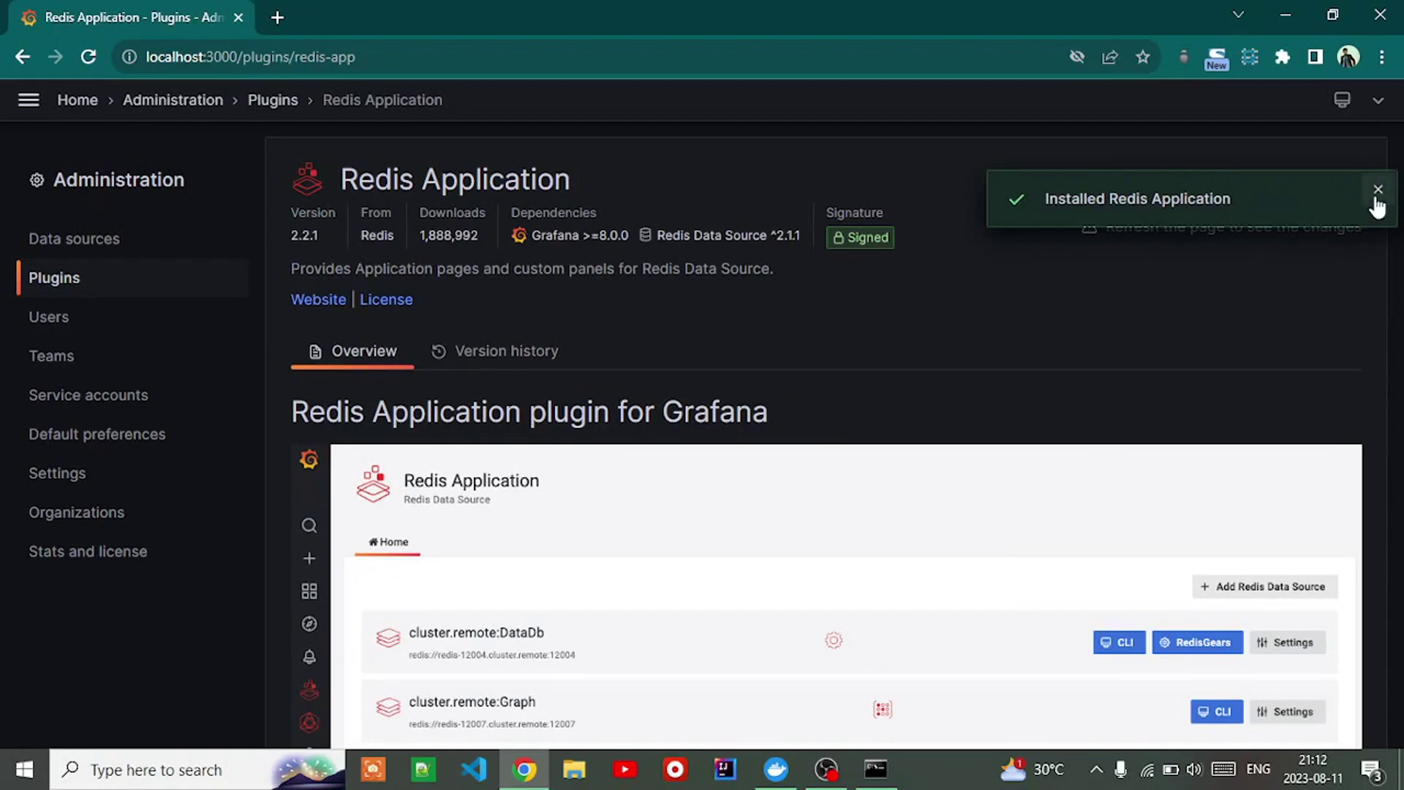
{"action": "left_click", "coordinate": [1378, 192]}
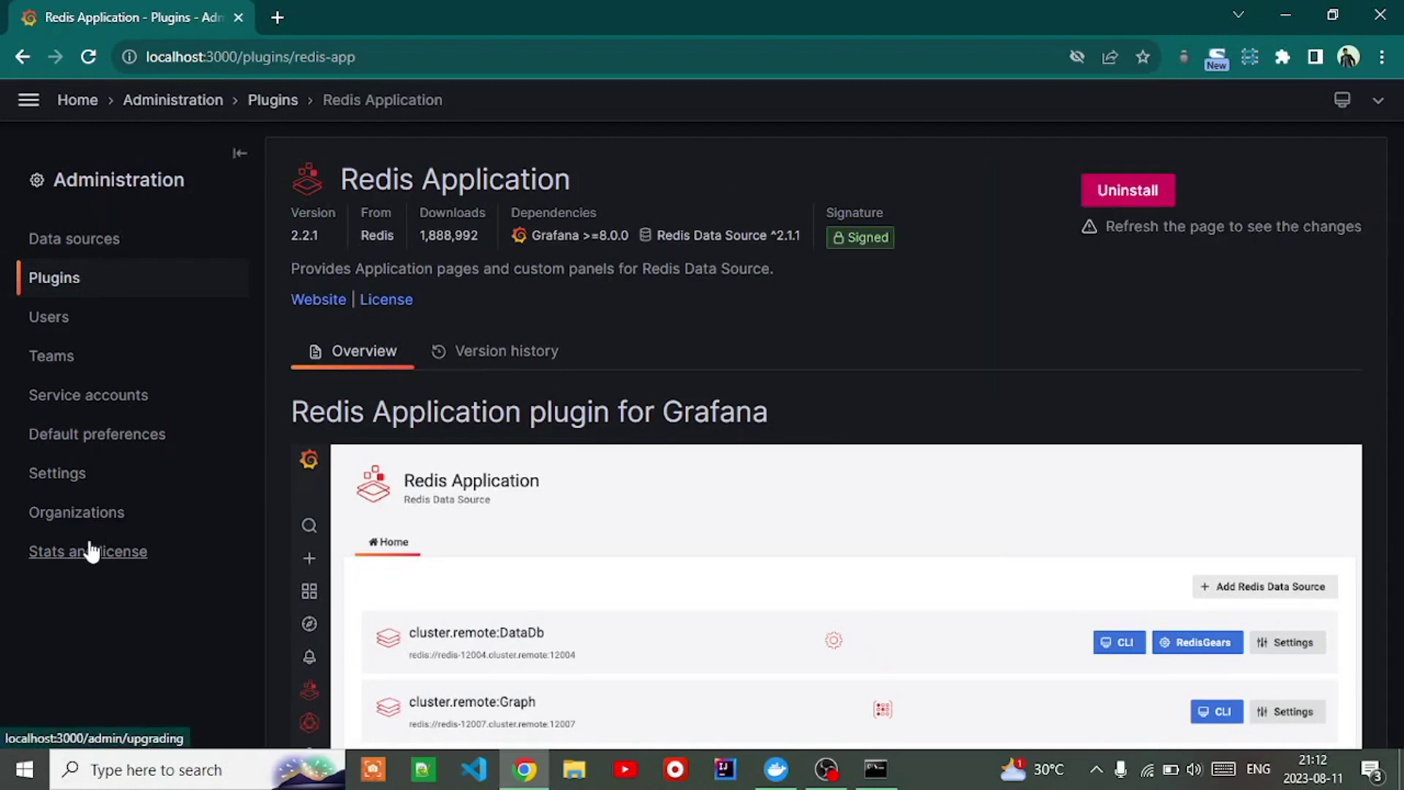
Step: Search all plugins for 'redis' and open the Redis data source plugin page
{"action": "left_click", "coordinate": [285, 108]}
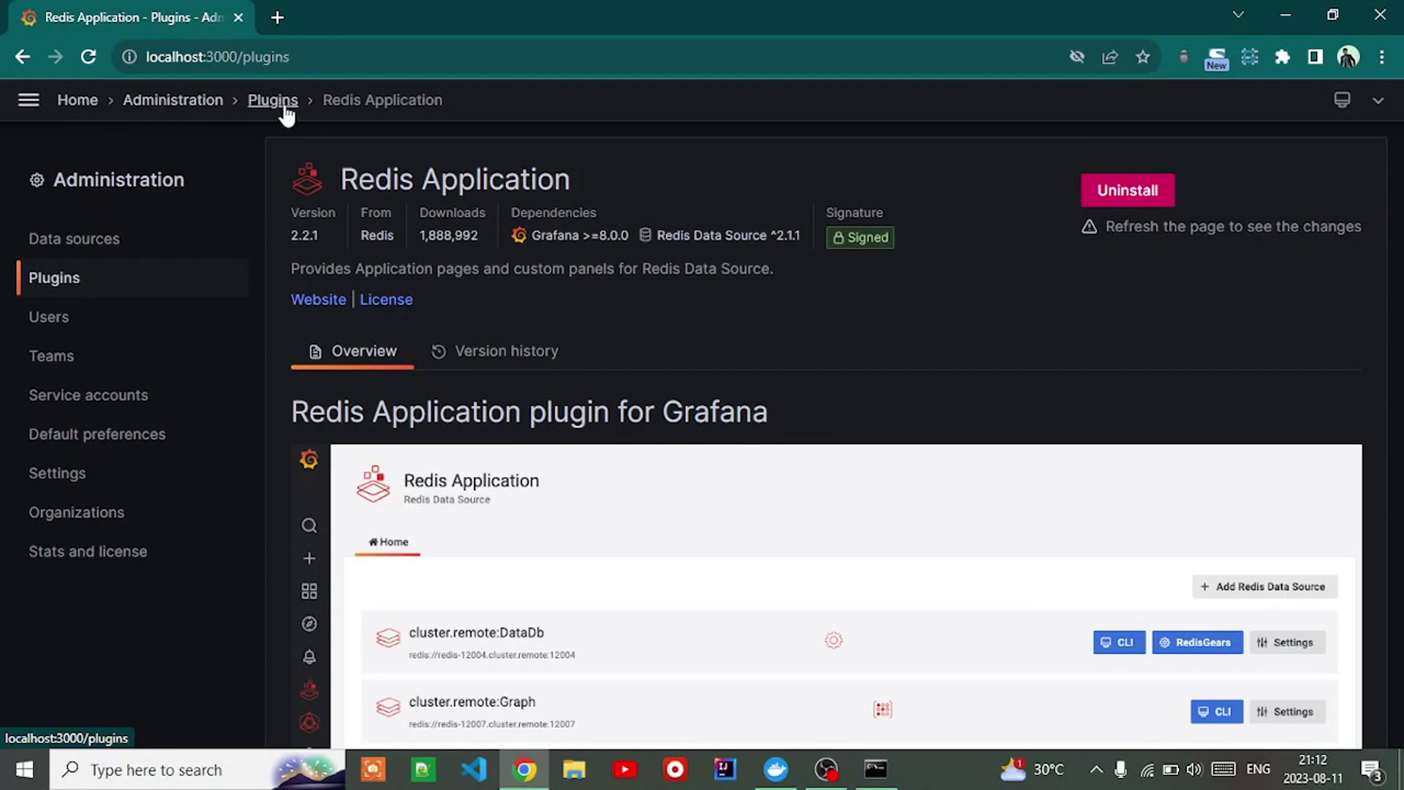
{"action": "left_click", "coordinate": [446, 278]}
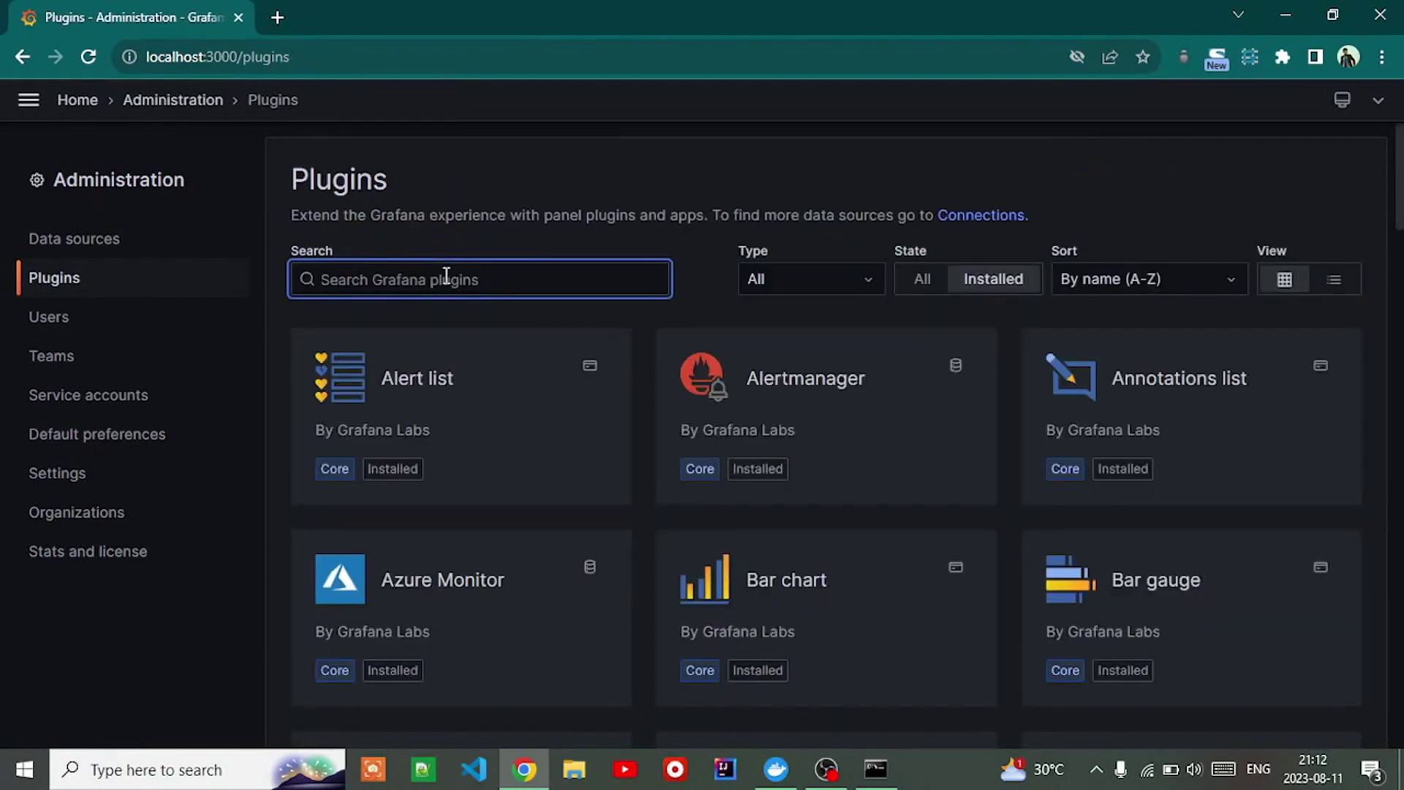
{"action": "type", "text": "redis"}
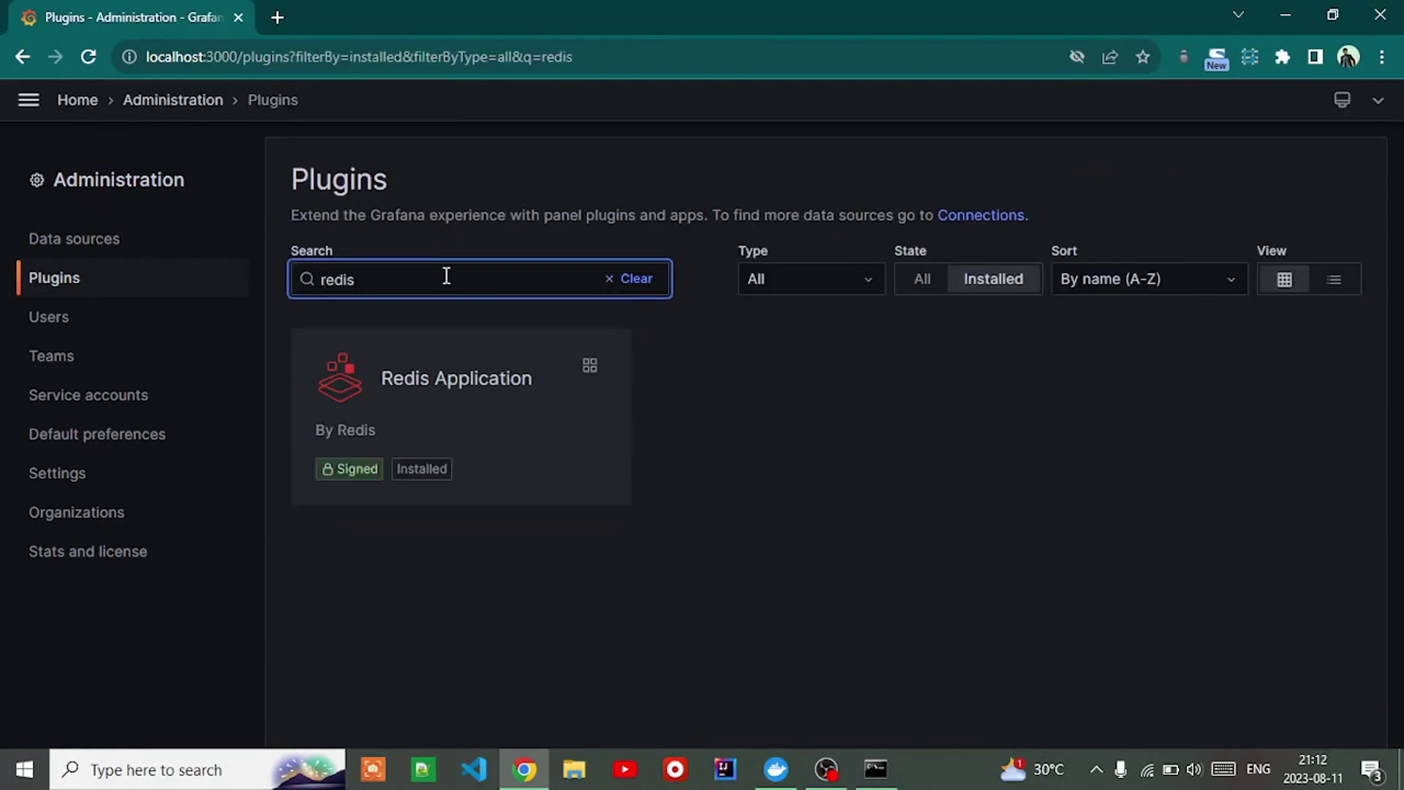
{"action": "left_click", "coordinate": [921, 281]}
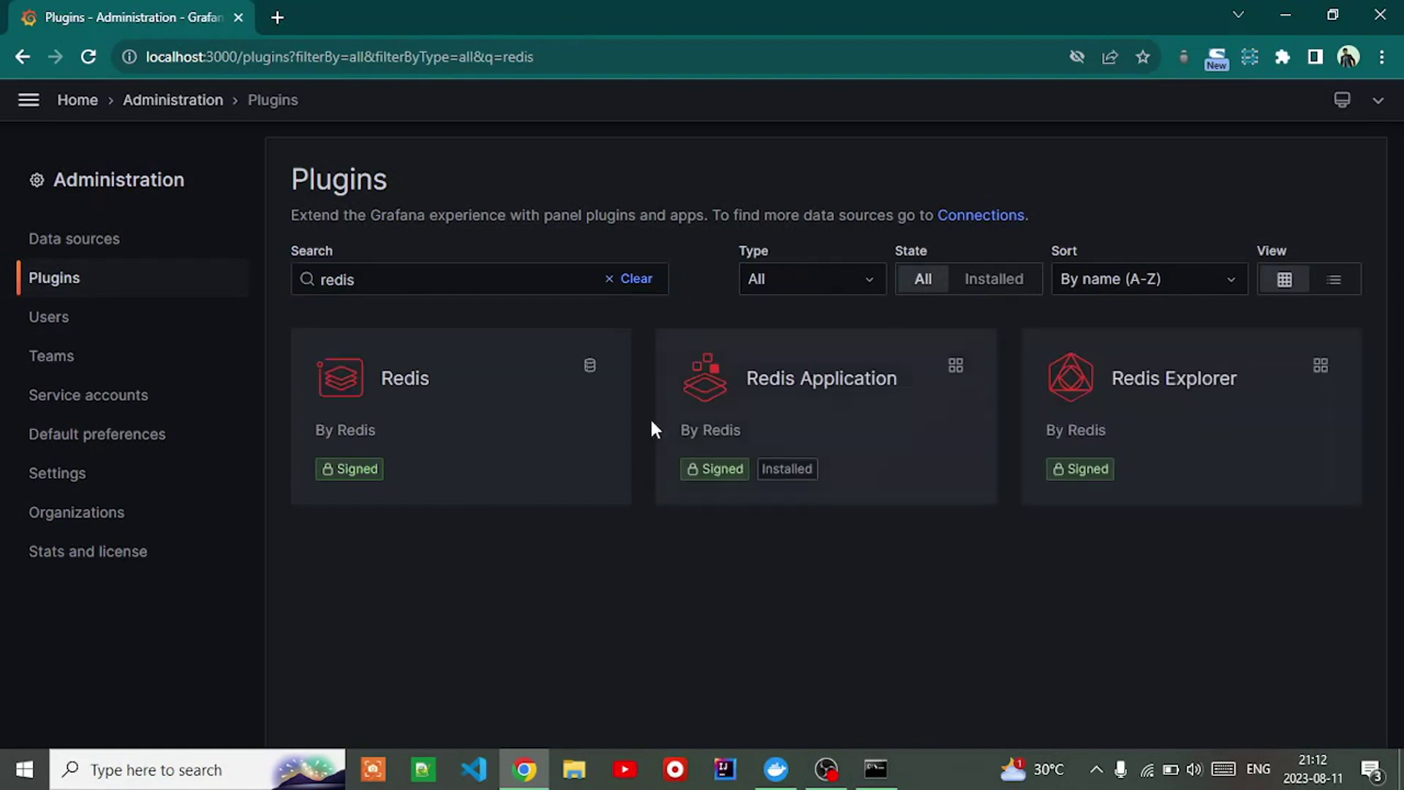
{"action": "left_click", "coordinate": [525, 406]}
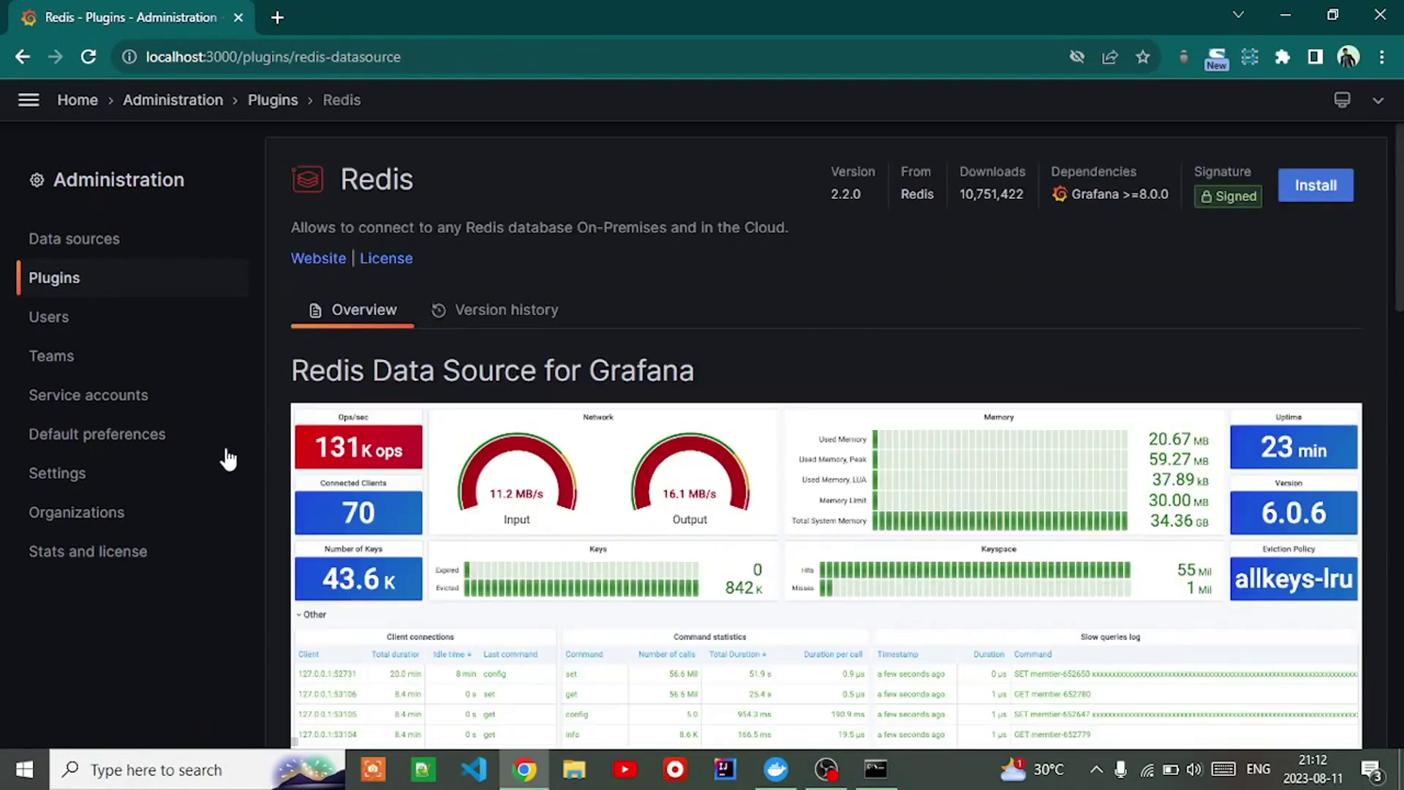
Step: Install the Redis data source plugin, version 2.2.0, and scroll through its page
{"action": "scroll", "coordinate": [1185, 267], "scroll_direction": "down", "scroll_amount": 4}
{"action": "scroll", "coordinate": [1317, 219], "scroll_direction": "up", "scroll_amount": 4}
{"action": "left_click", "coordinate": [1317, 187]}
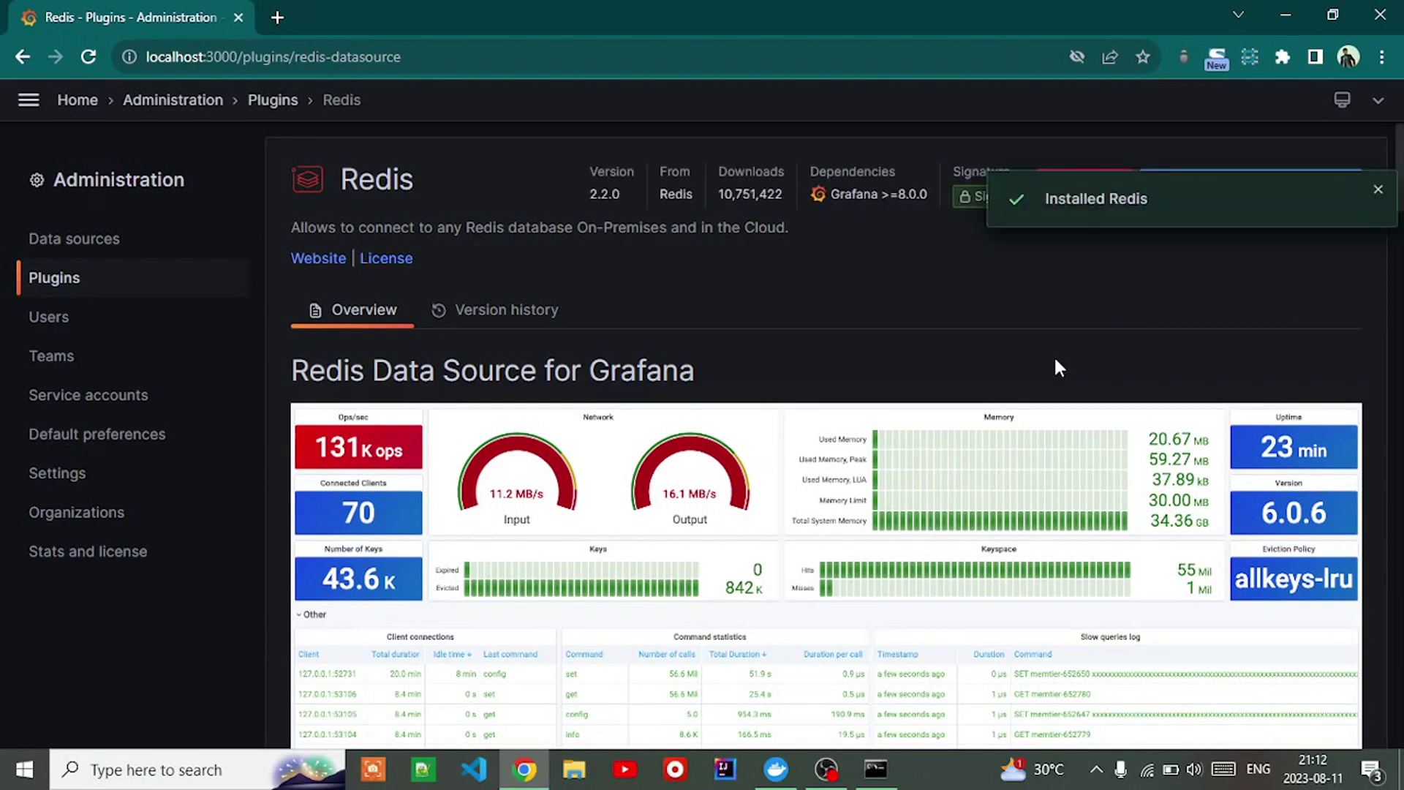
{"action": "scroll", "coordinate": [734, 370], "scroll_direction": "down", "scroll_amount": 2}
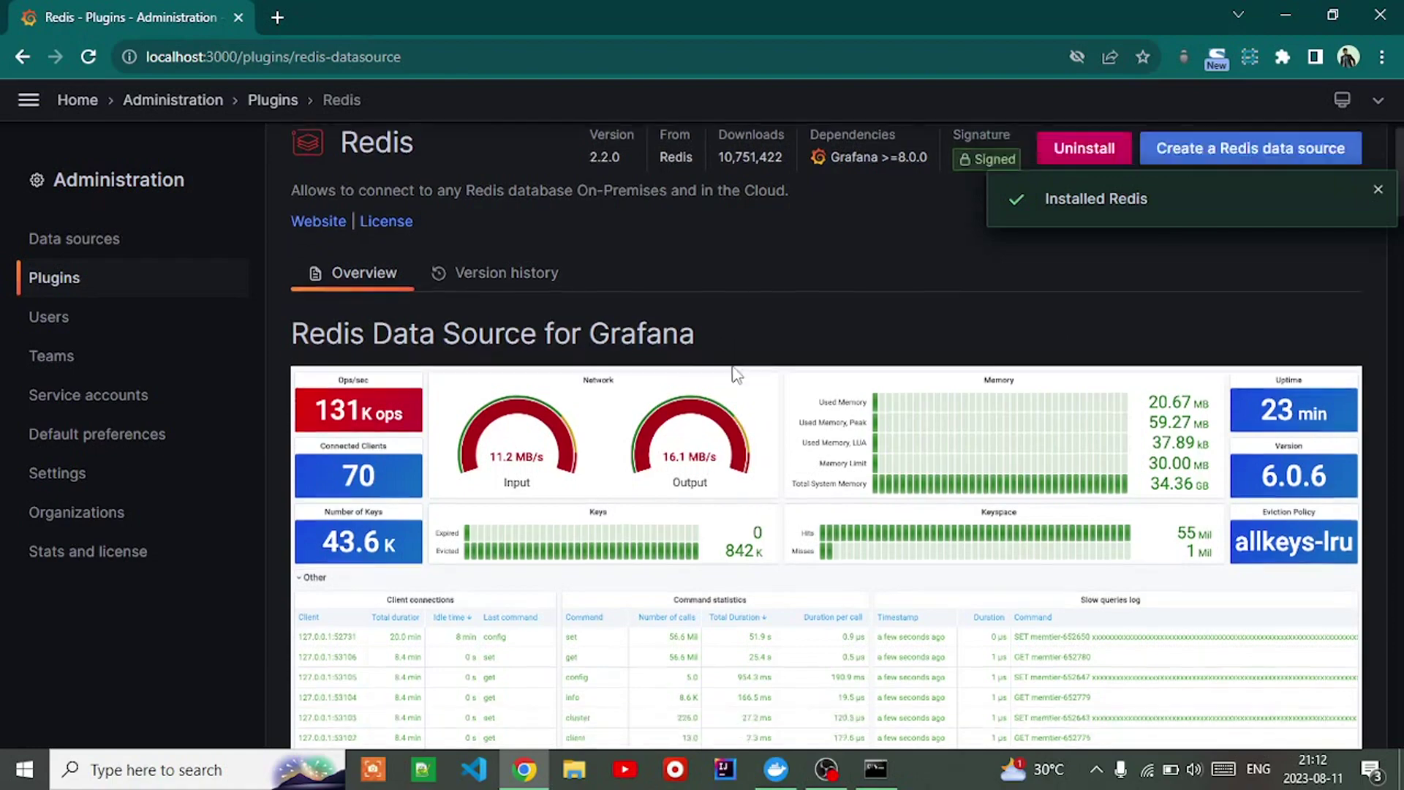
{"action": "scroll", "coordinate": [737, 380], "scroll_direction": "down", "scroll_amount": 10}
{"action": "scroll", "coordinate": [589, 531], "scroll_direction": "down", "scroll_amount": 10}
{"action": "scroll", "coordinate": [596, 527], "scroll_direction": "down", "scroll_amount": 10}
{"action": "scroll", "coordinate": [605, 525], "scroll_direction": "up", "scroll_amount": 15}
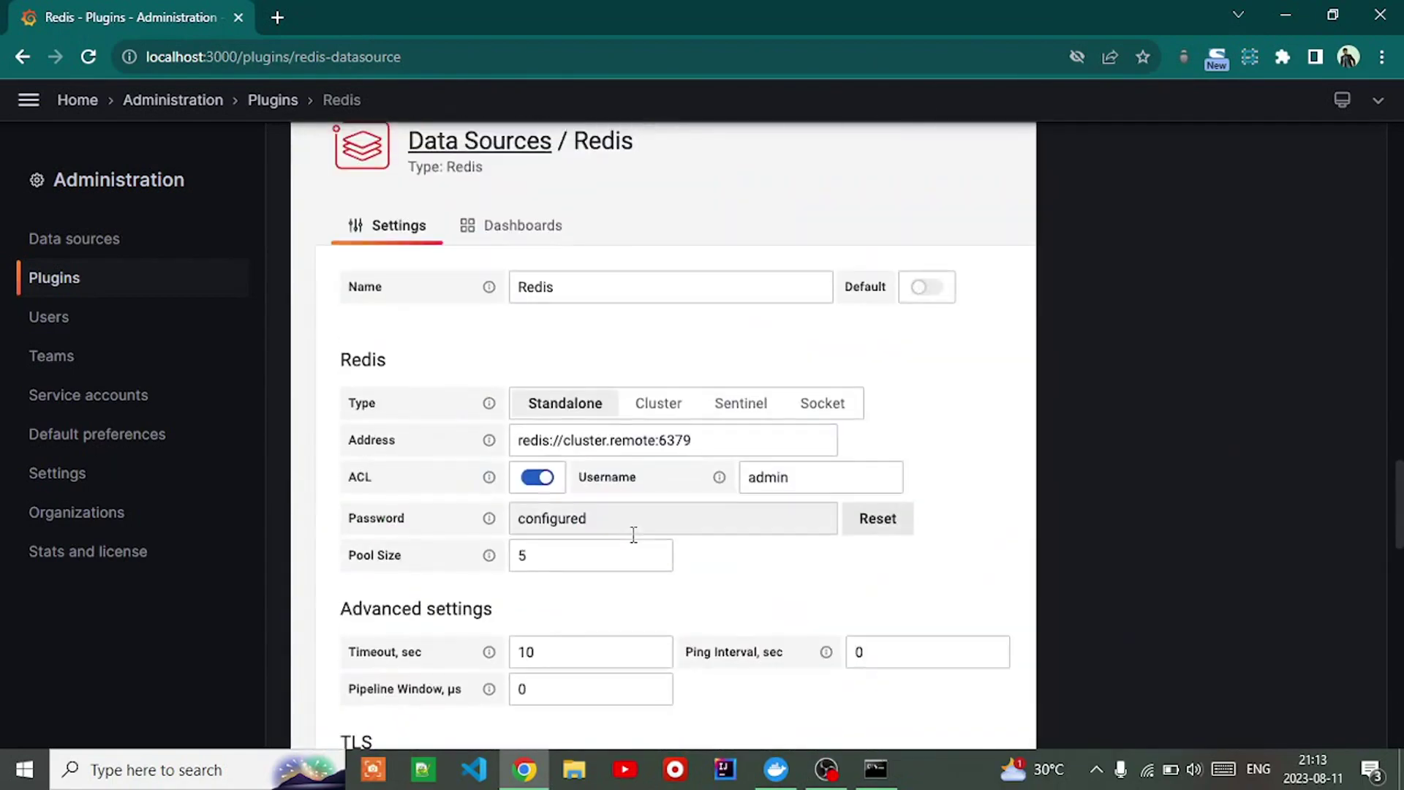
{"action": "scroll", "coordinate": [615, 531], "scroll_direction": "down", "scroll_amount": 10}
Step: Navigate through the main menu to Connections > Data sources
{"action": "scroll", "coordinate": [629, 534], "scroll_direction": "down", "scroll_amount": 10}
{"action": "scroll", "coordinate": [635, 538], "scroll_direction": "up", "scroll_amount": 10}
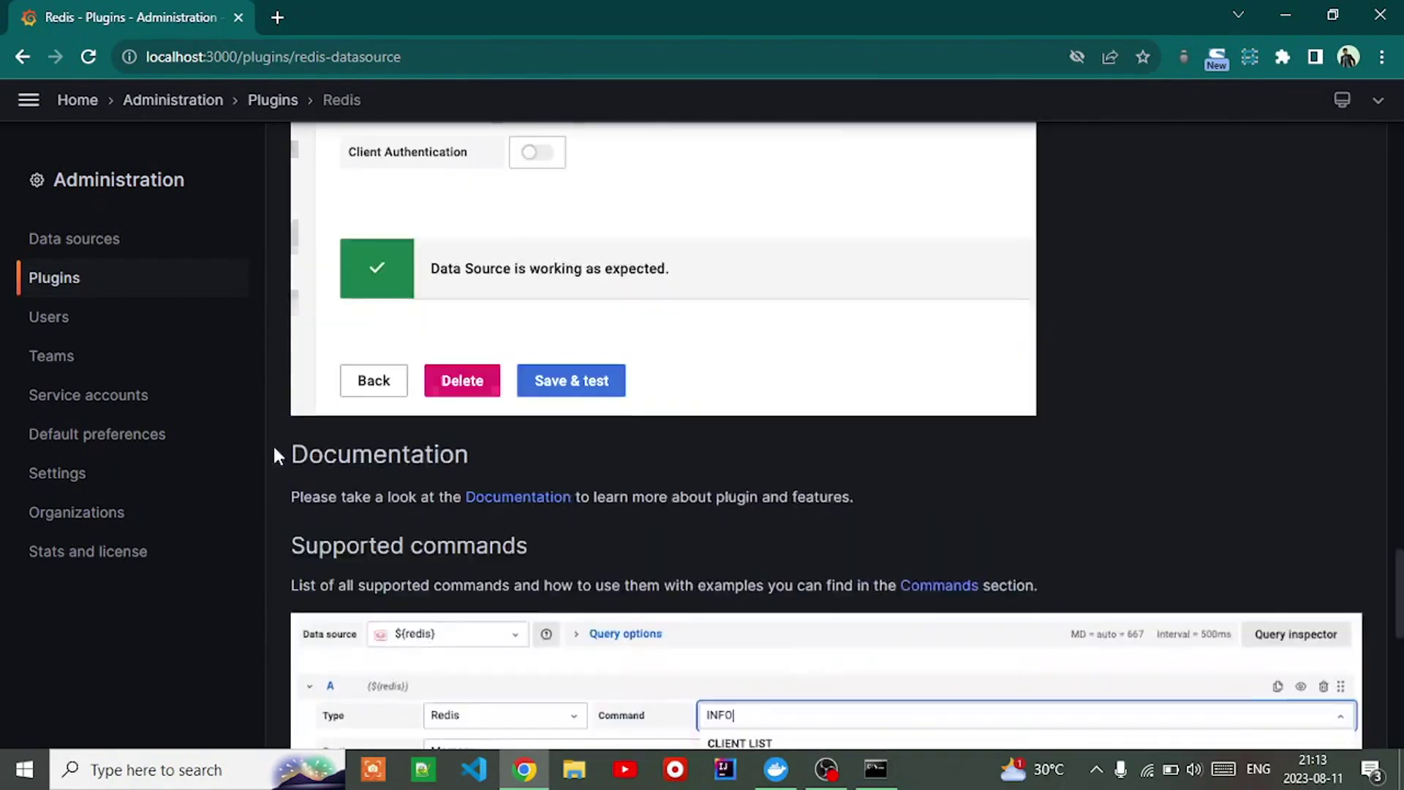
{"action": "left_click", "coordinate": [27, 102]}
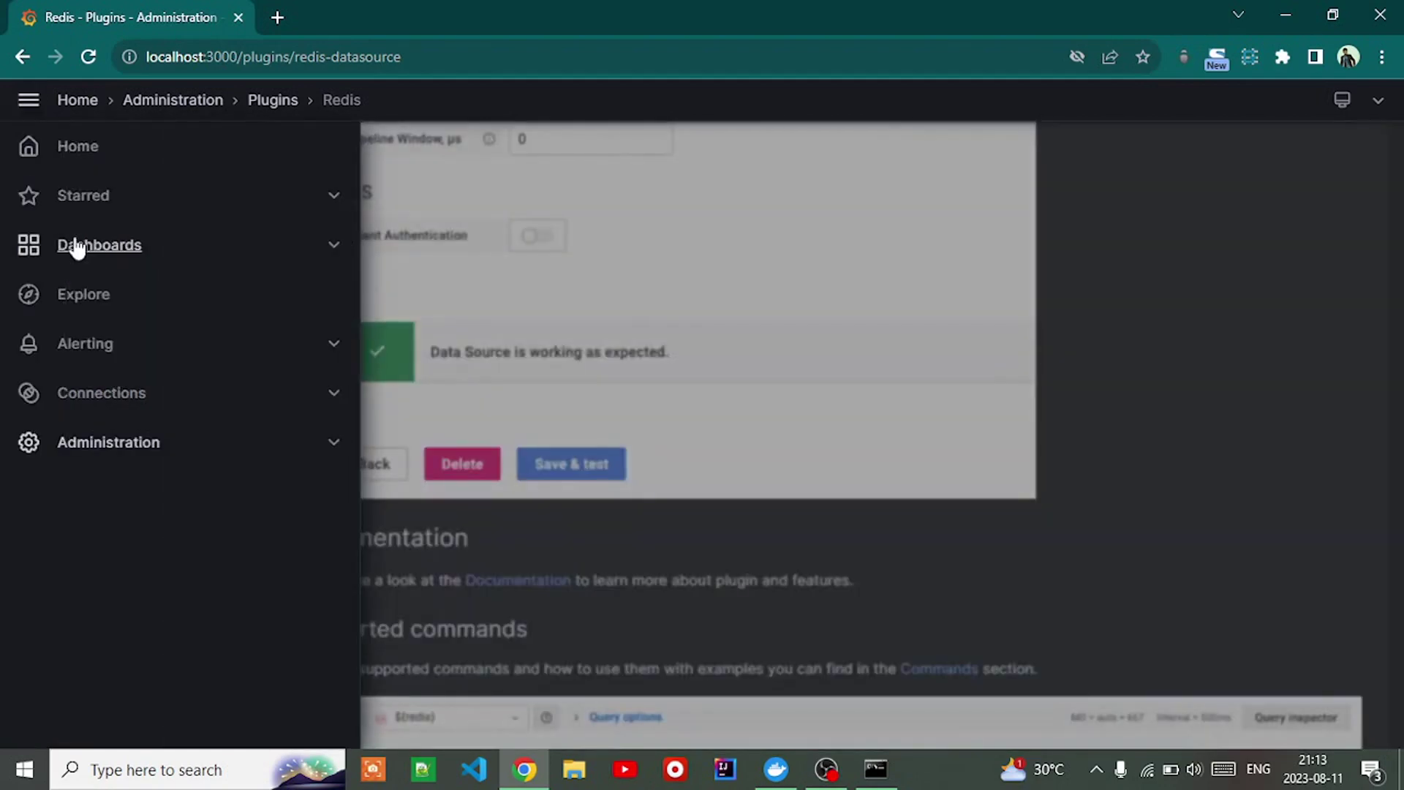
{"action": "left_click", "coordinate": [79, 199]}
{"action": "left_click", "coordinate": [28, 99]}
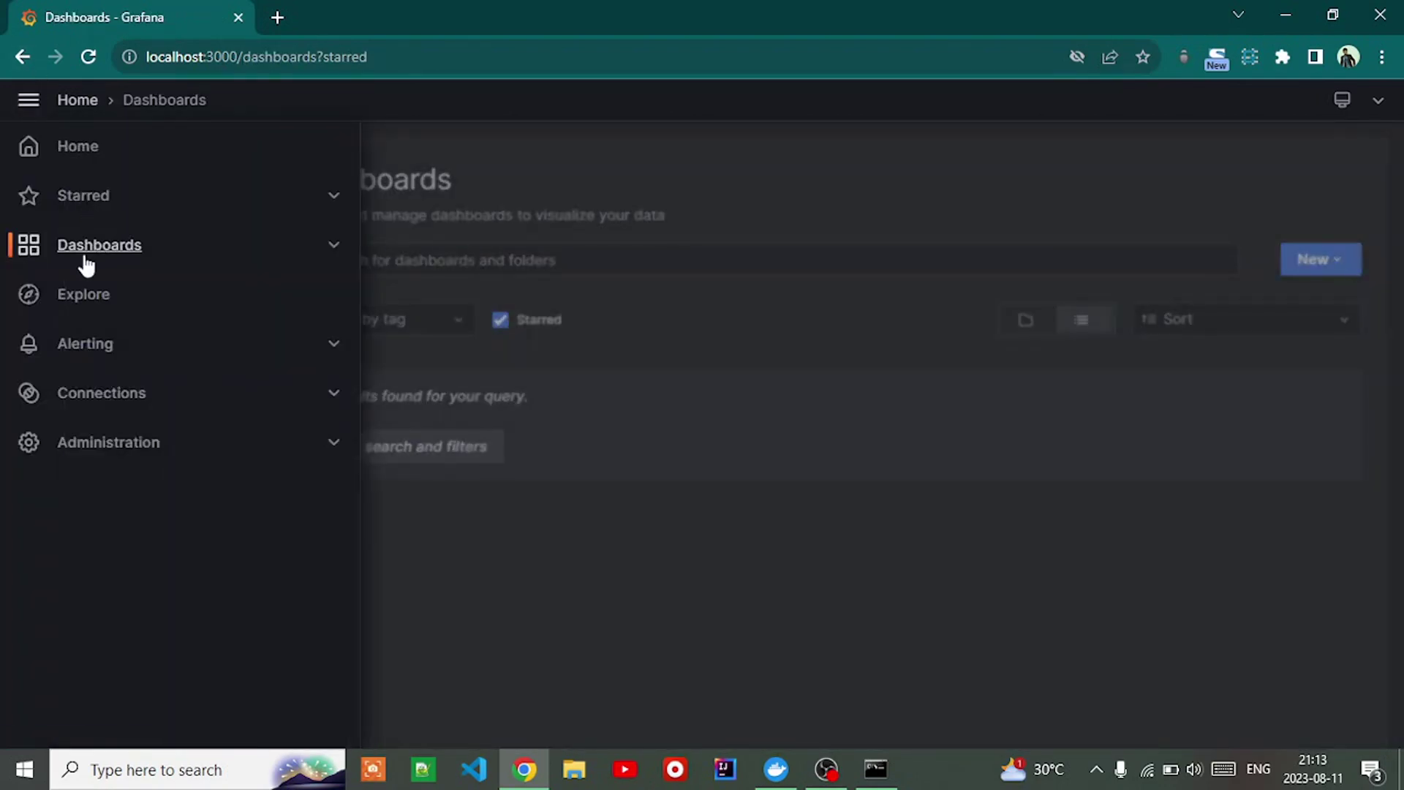
{"action": "left_click", "coordinate": [103, 395]}
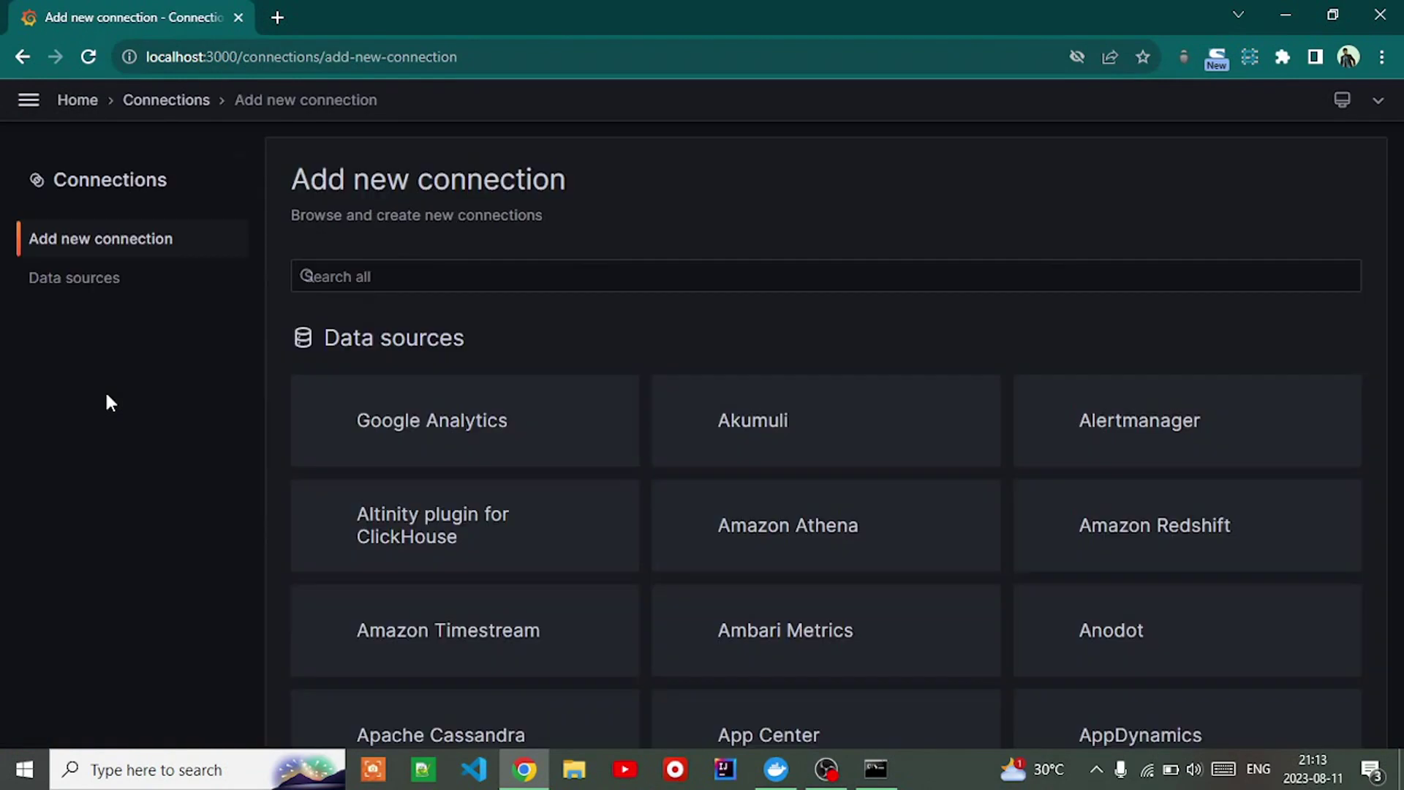
{"action": "scroll", "coordinate": [423, 323], "scroll_direction": "down", "scroll_amount": 2}
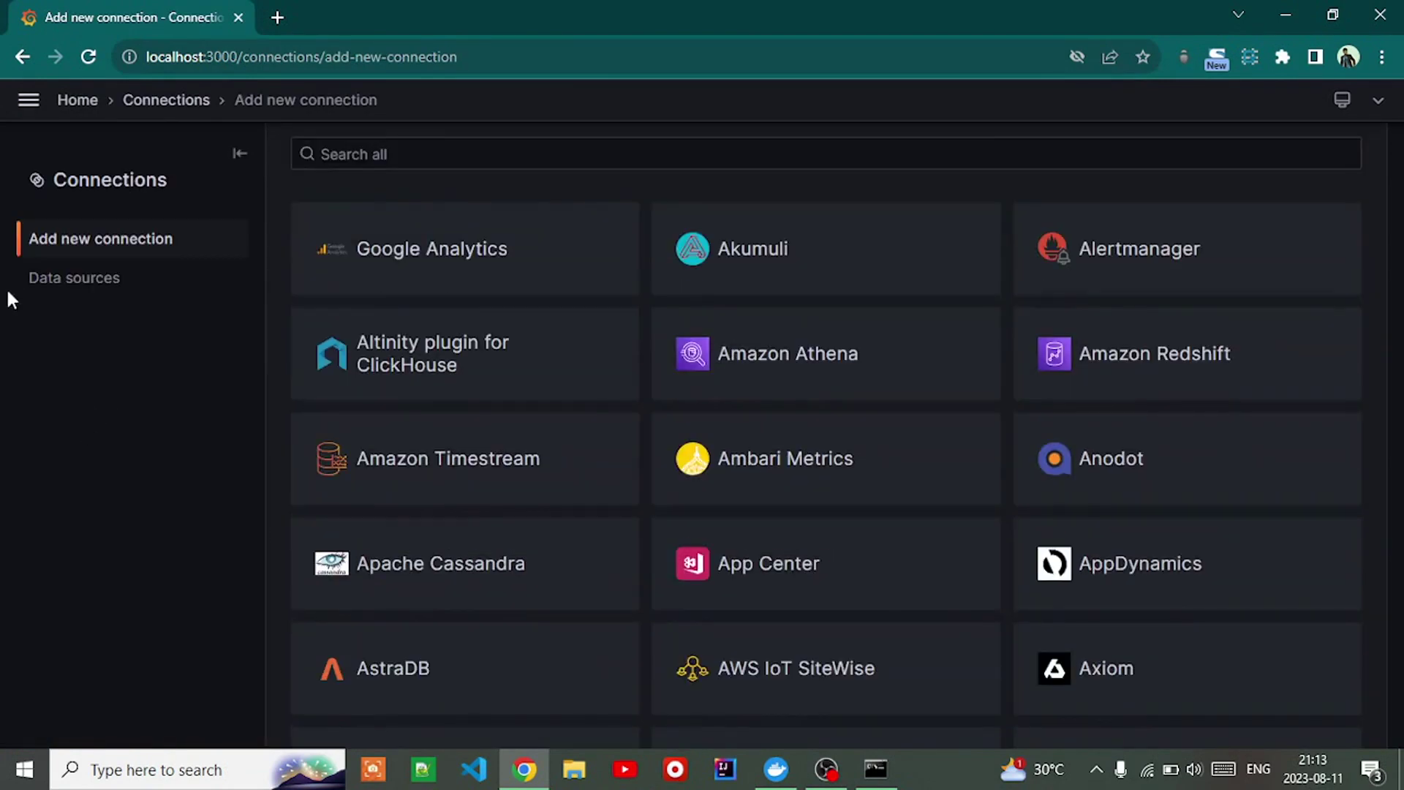
{"action": "left_click", "coordinate": [74, 278]}
Step: Add a new data source, filter the types by 'redis', and choose Redis
{"action": "left_click", "coordinate": [753, 355]}
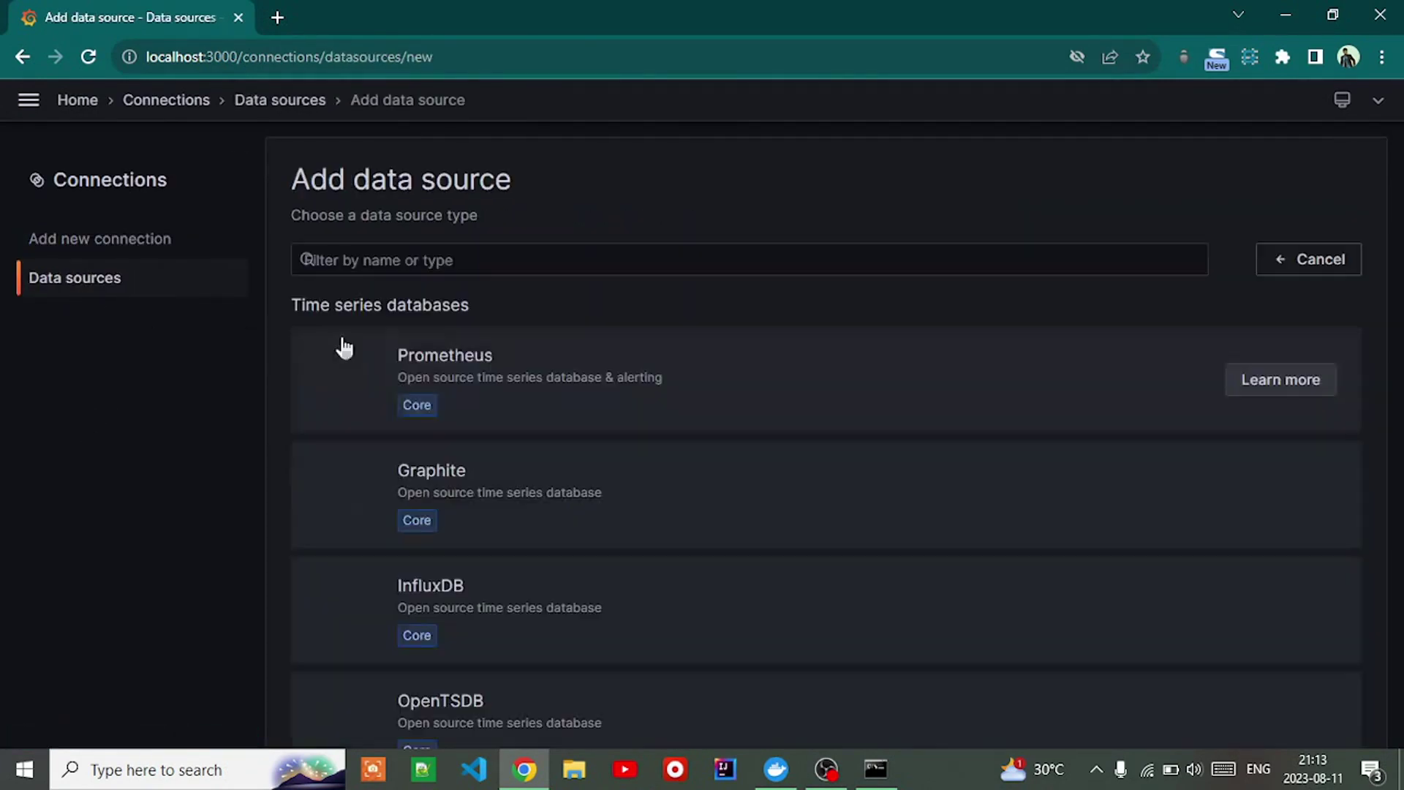
{"action": "left_click", "coordinate": [852, 271]}
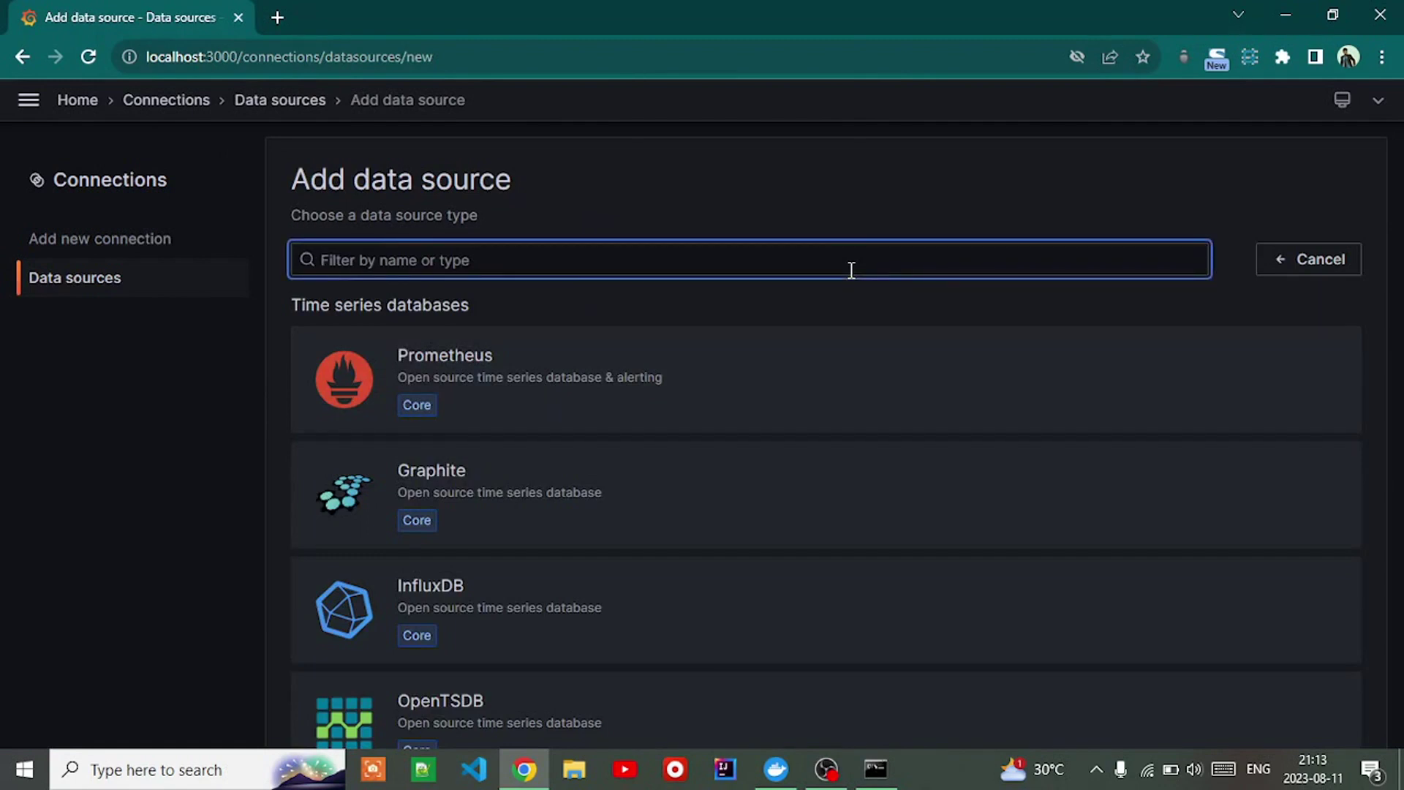
{"action": "type", "text": "redis"}
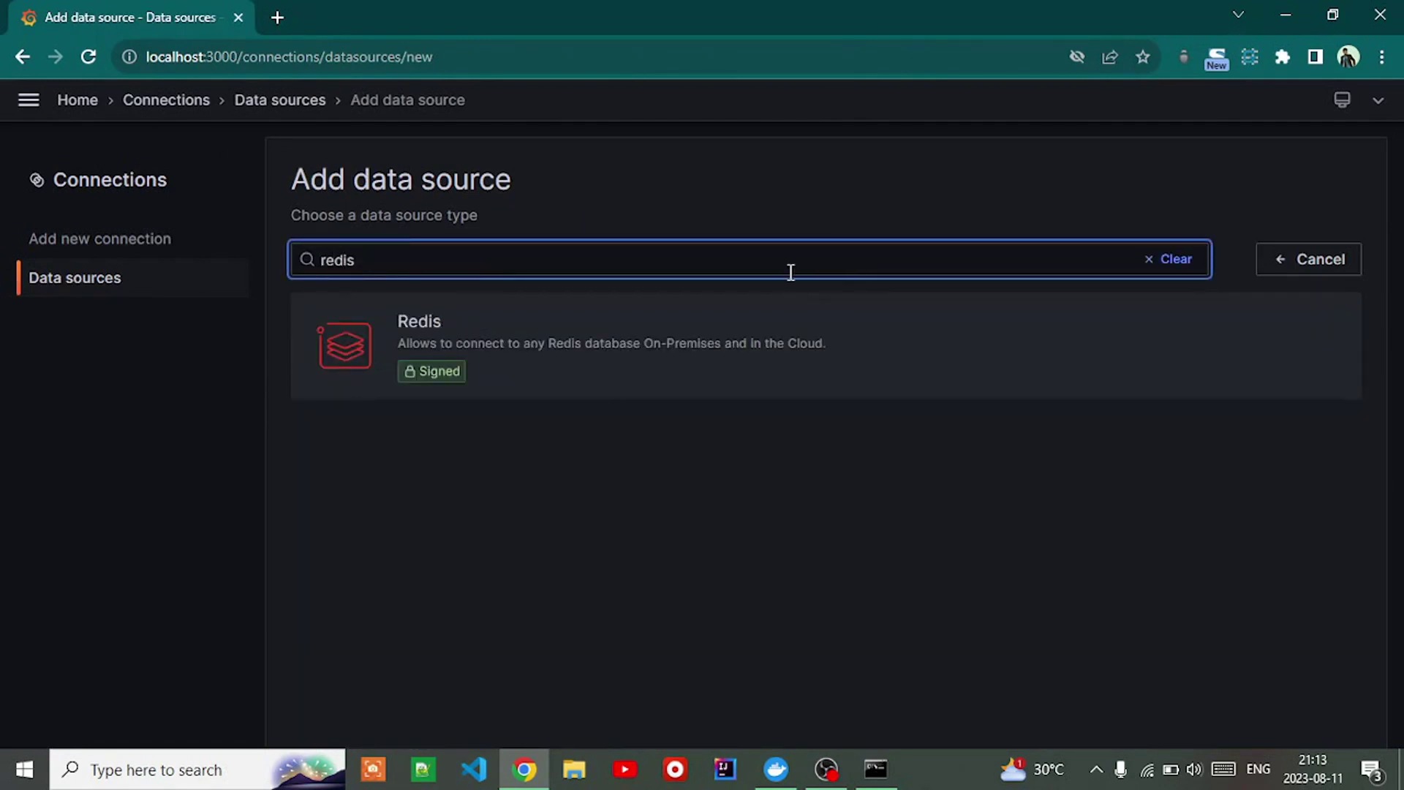
{"action": "left_click", "coordinate": [783, 357]}
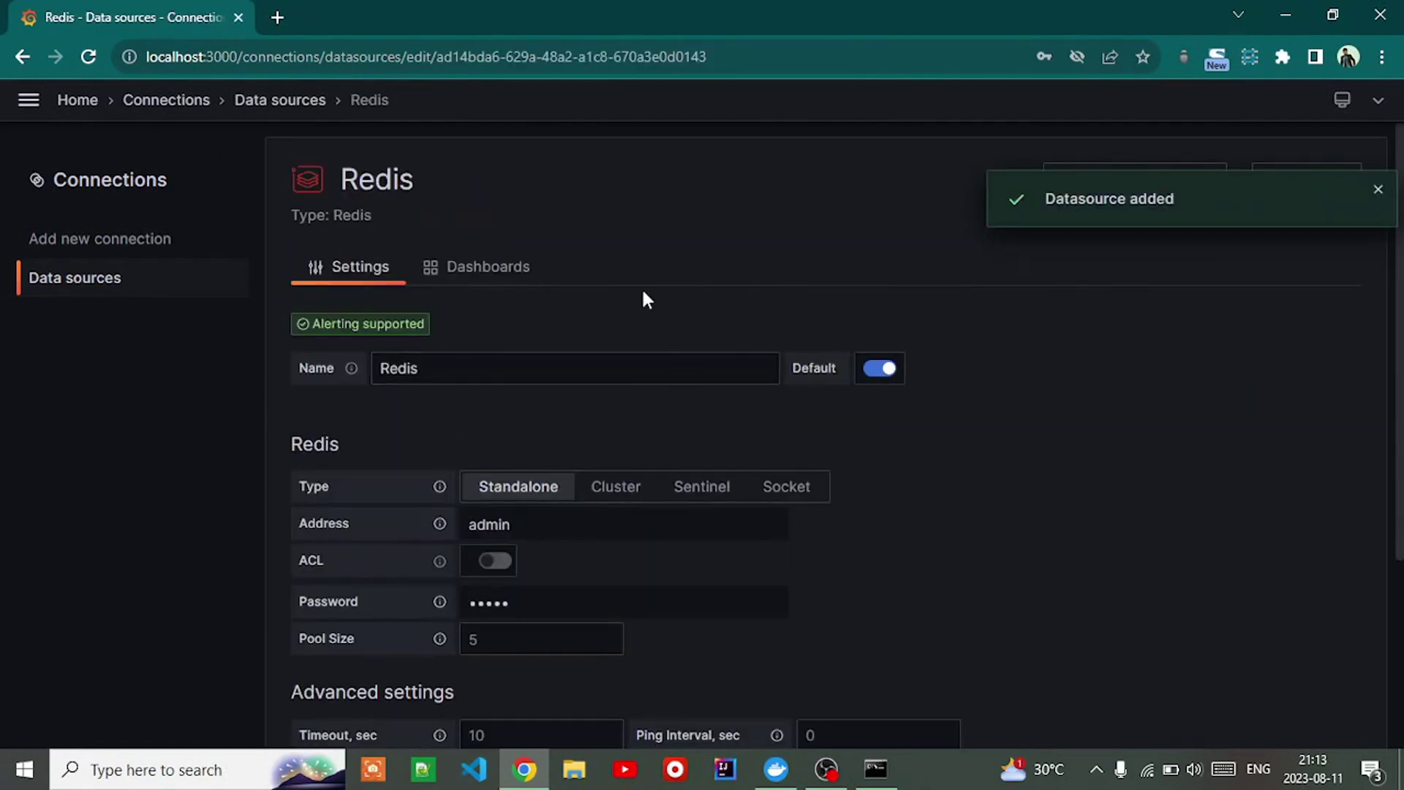
{"action": "scroll", "coordinate": [657, 445], "scroll_direction": "down", "scroll_amount": 4}
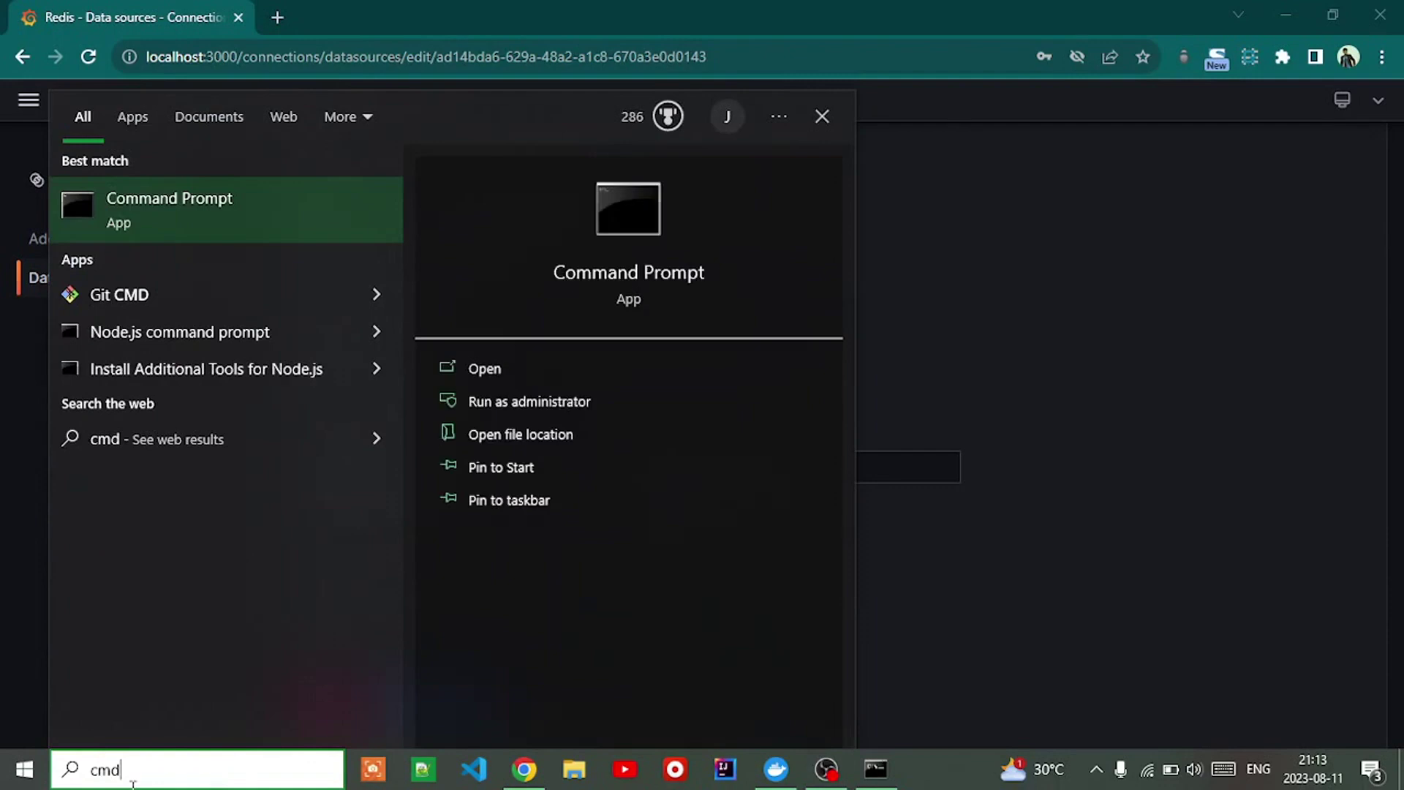
Step: Open Command Prompt and list the running containers with docker ps
{"action": "key", "text": "Return"}
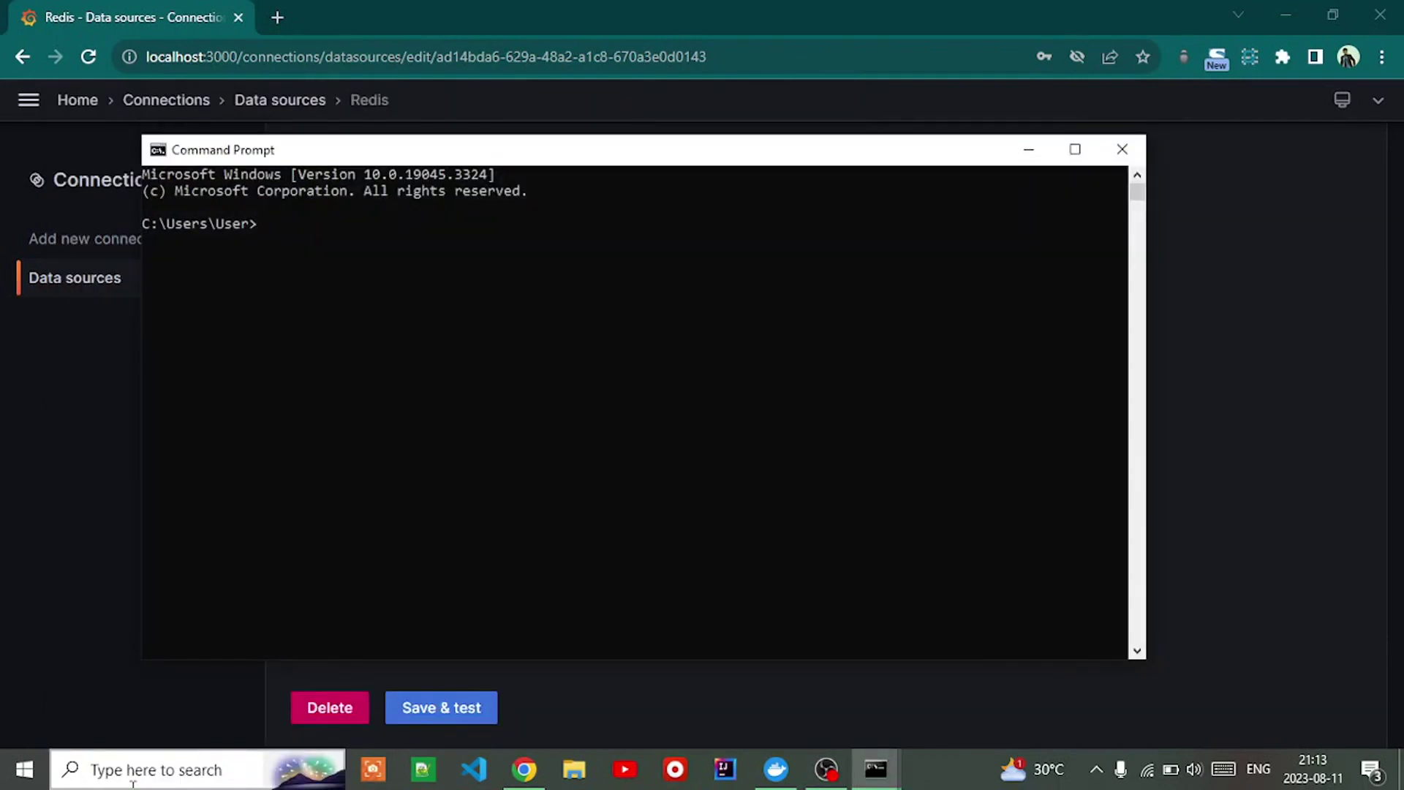
{"action": "type", "text": "red"}
{"action": "key", "text": "BackSpace"}
{"action": "key", "text": "BackSpace"}
{"action": "key", "text": "BackSpace"}
{"action": "type", "text": "ocker ps"}
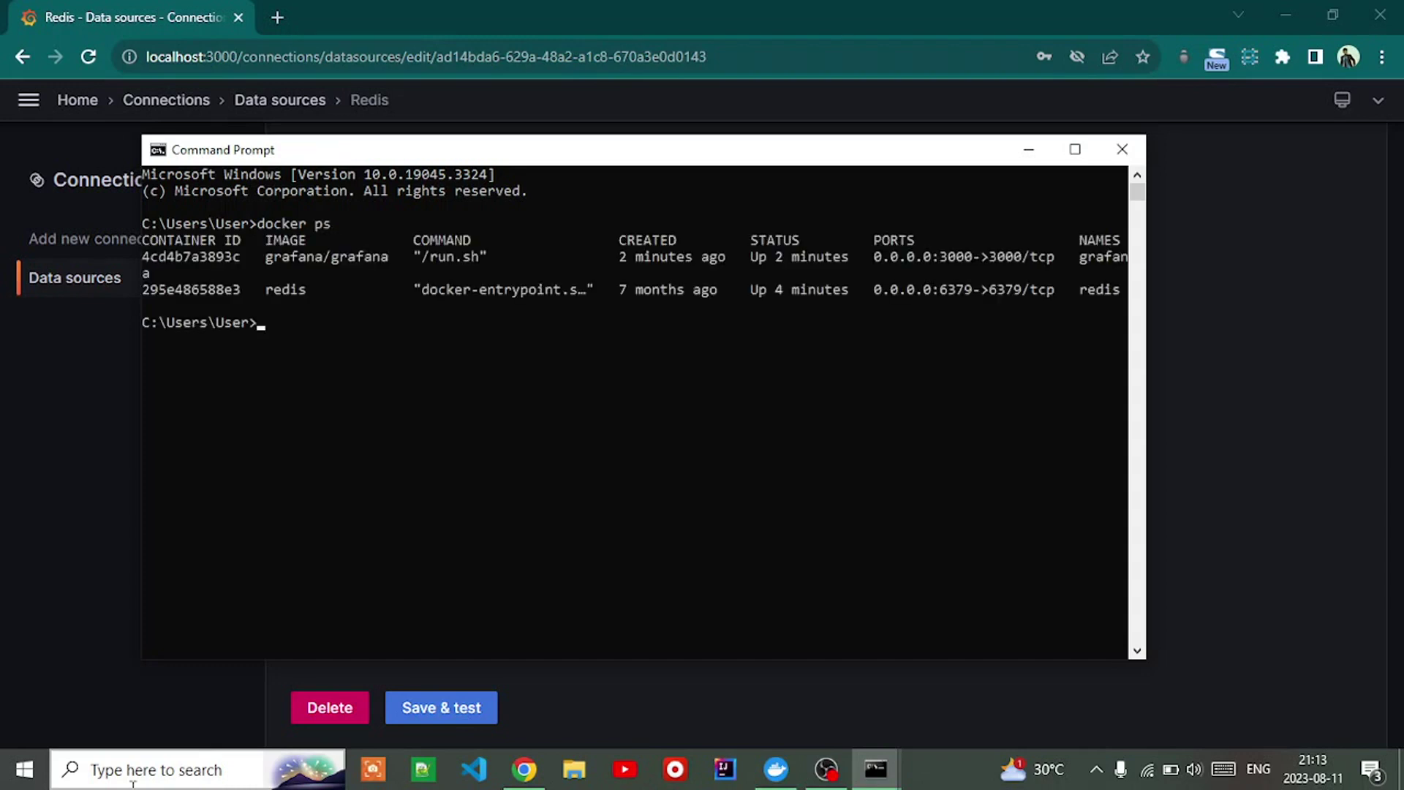
Step: Run docker inspect on the redis container's ID and copy its IP address 172.17.0.2
{"action": "type", "text": "docker in"}
{"action": "type", "text": "pe"}
{"action": "key", "text": "BackSpace"}
{"action": "key", "text": "BackSpace"}
{"action": "key", "text": "BackSpace"}
{"action": "type", "text": "pect"}
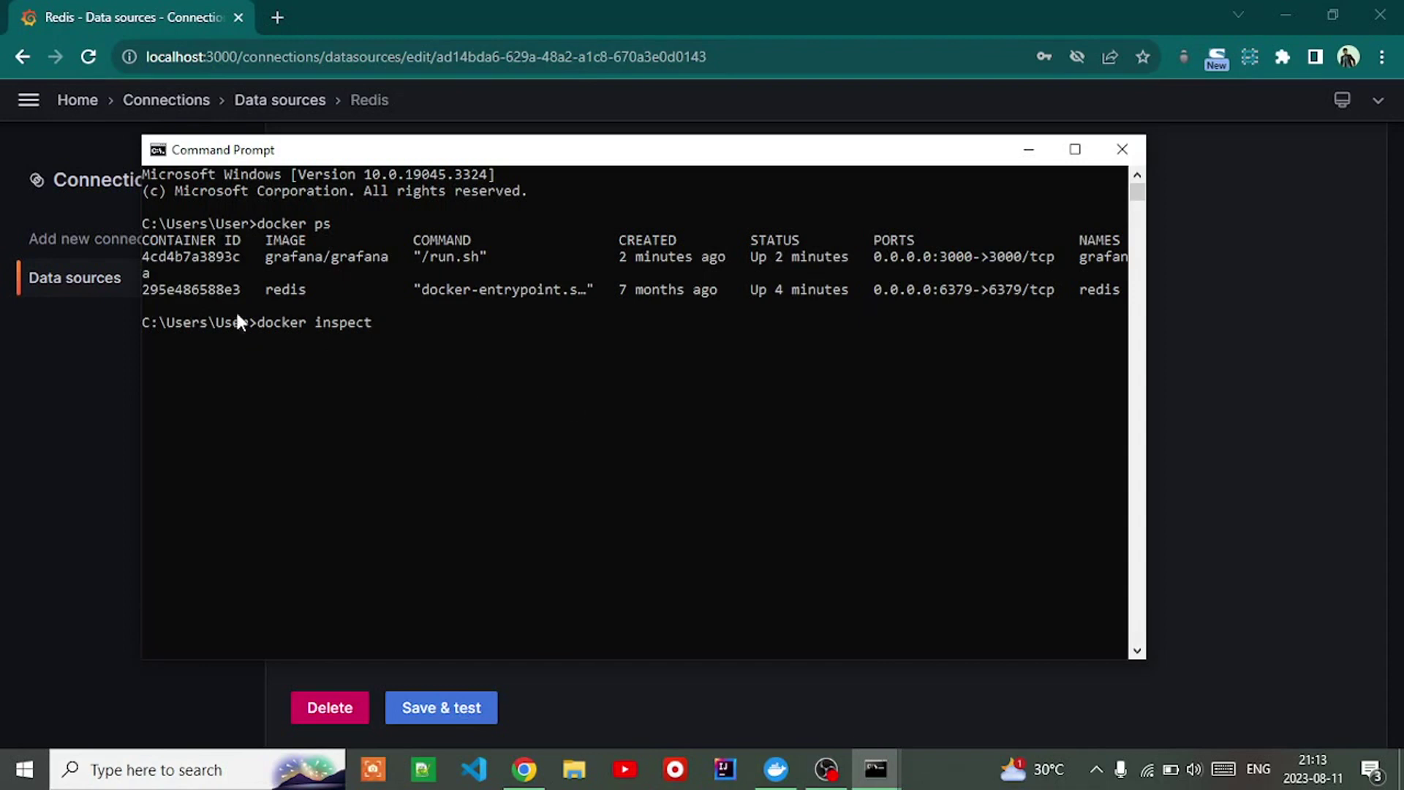
{"action": "double_click", "coordinate": [201, 290]}
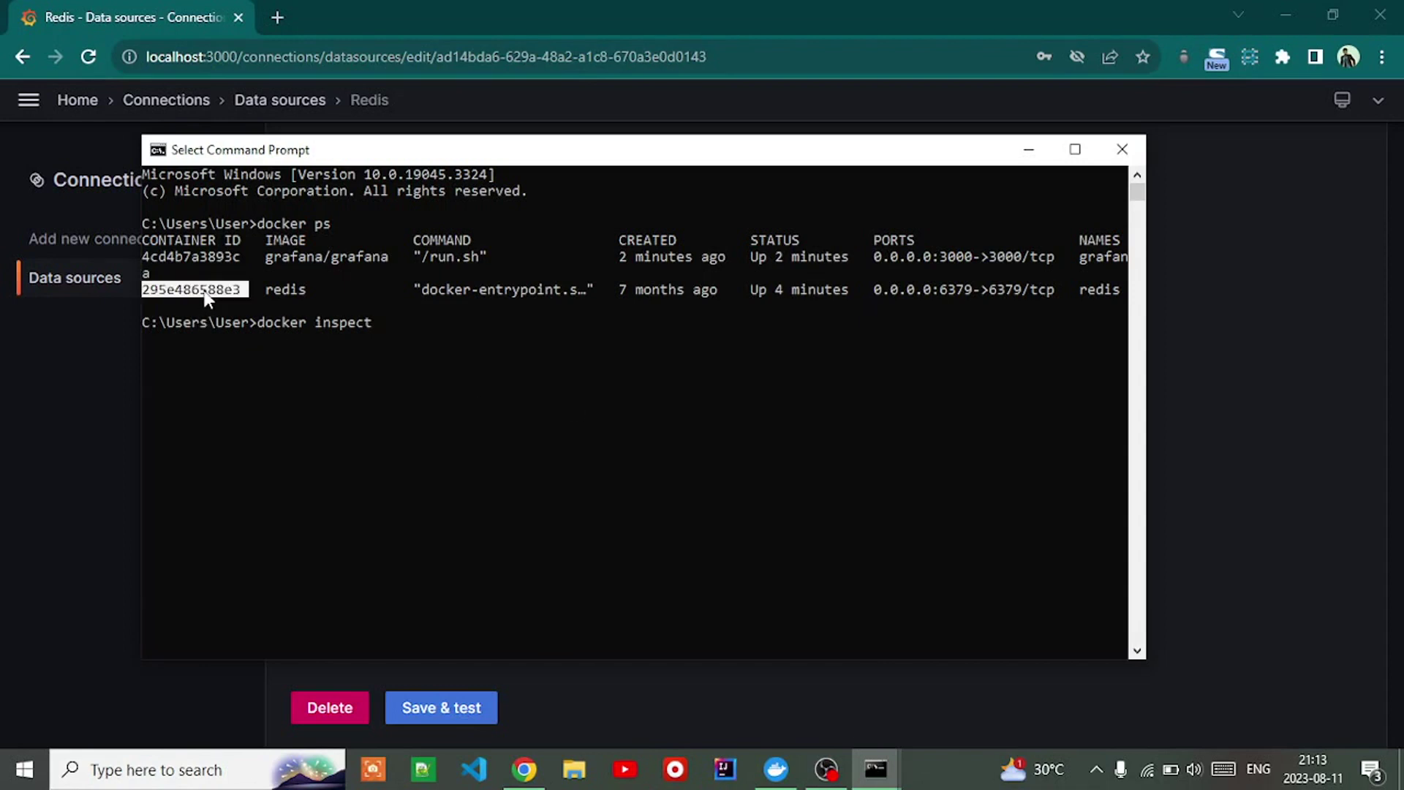
{"action": "key", "text": "ctrl"}
{"action": "key", "text": "ctrl+c"}
{"action": "key", "text": "ctrl+v"}
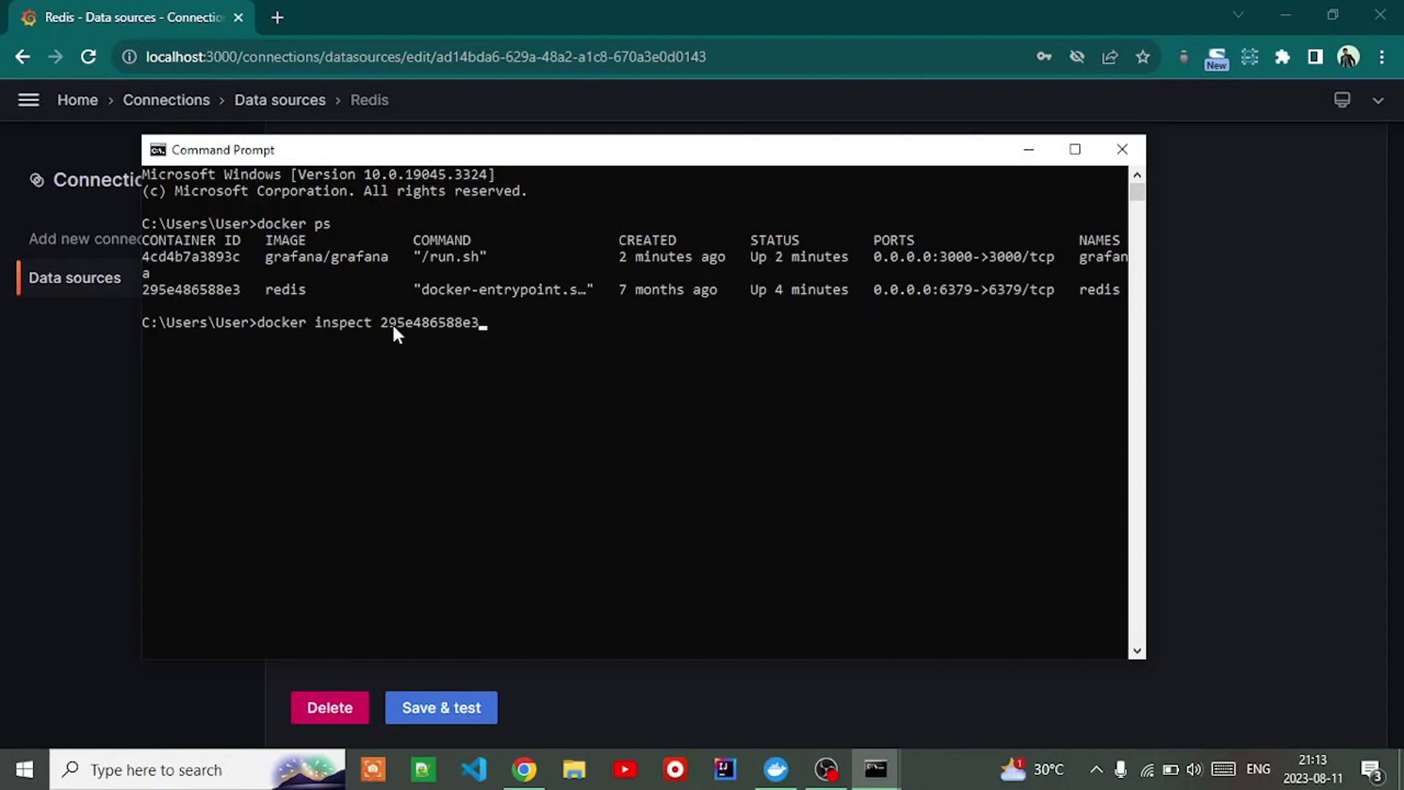
{"action": "key", "text": "Return"}
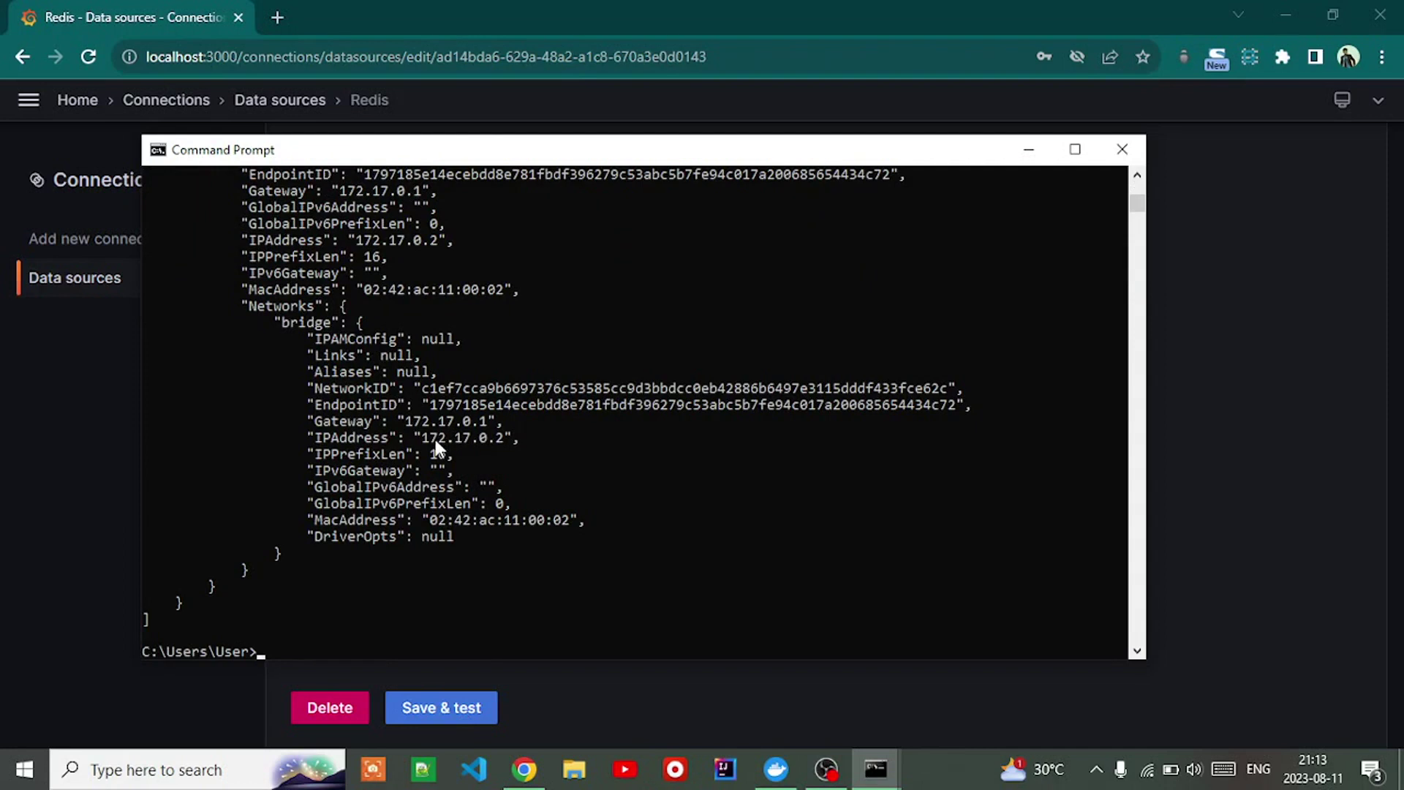
{"action": "left_click_drag", "start_coordinate": [435, 439], "coordinate": [436, 446]}
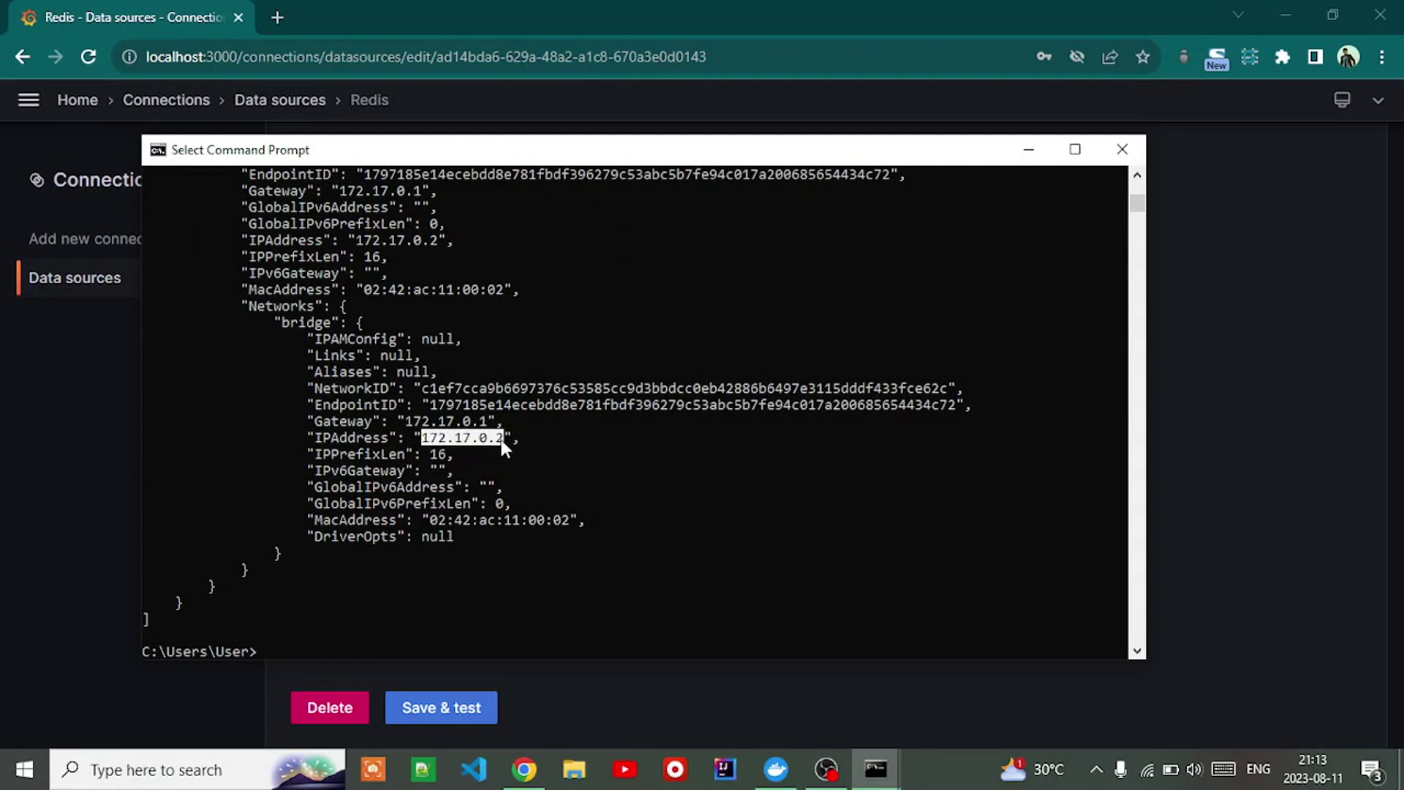
{"action": "key", "text": "ctrl+c"}
Step: Set the Redis data source address to 172.17.0.2:6379 and save & test it
{"action": "key", "text": "alt+Tab"}
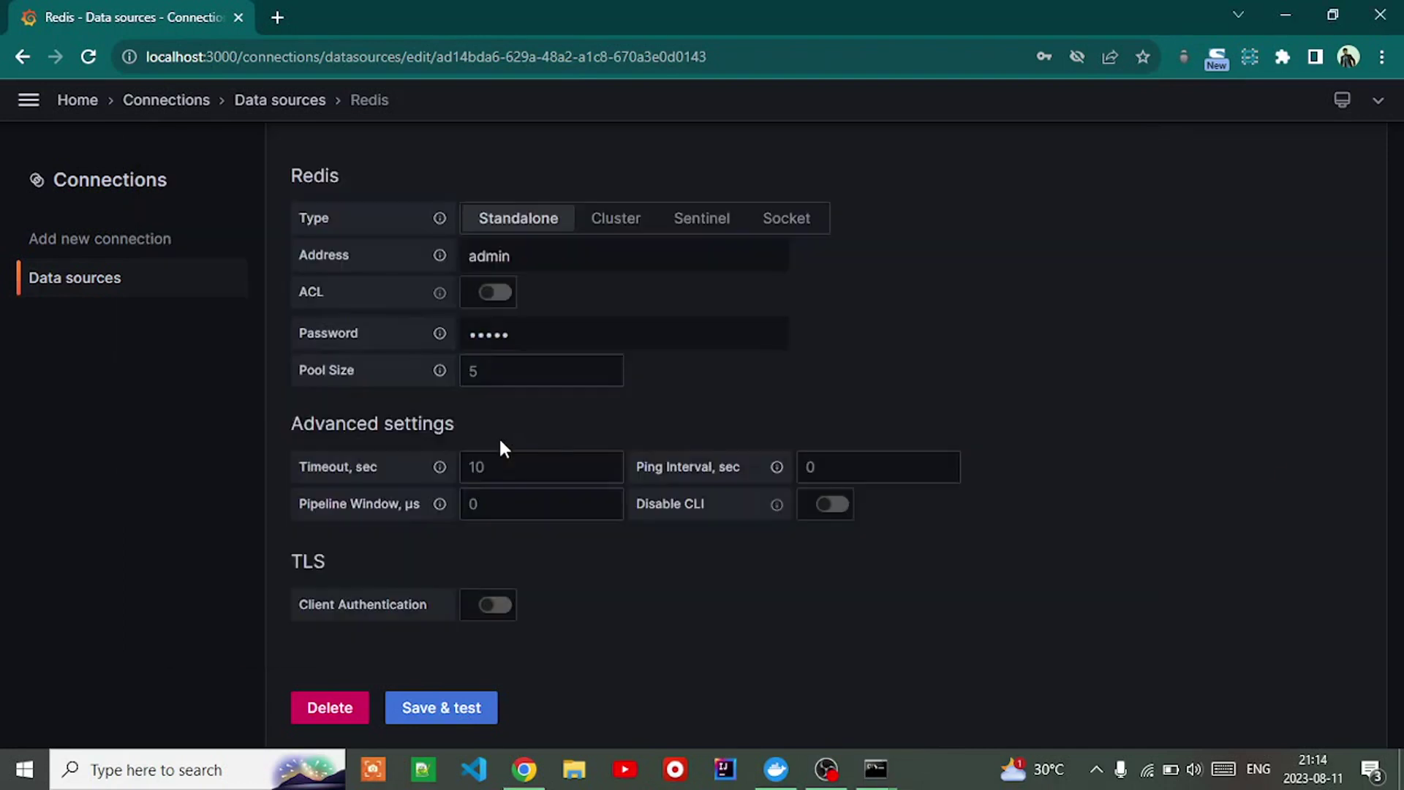
{"action": "double_click", "coordinate": [488, 256]}
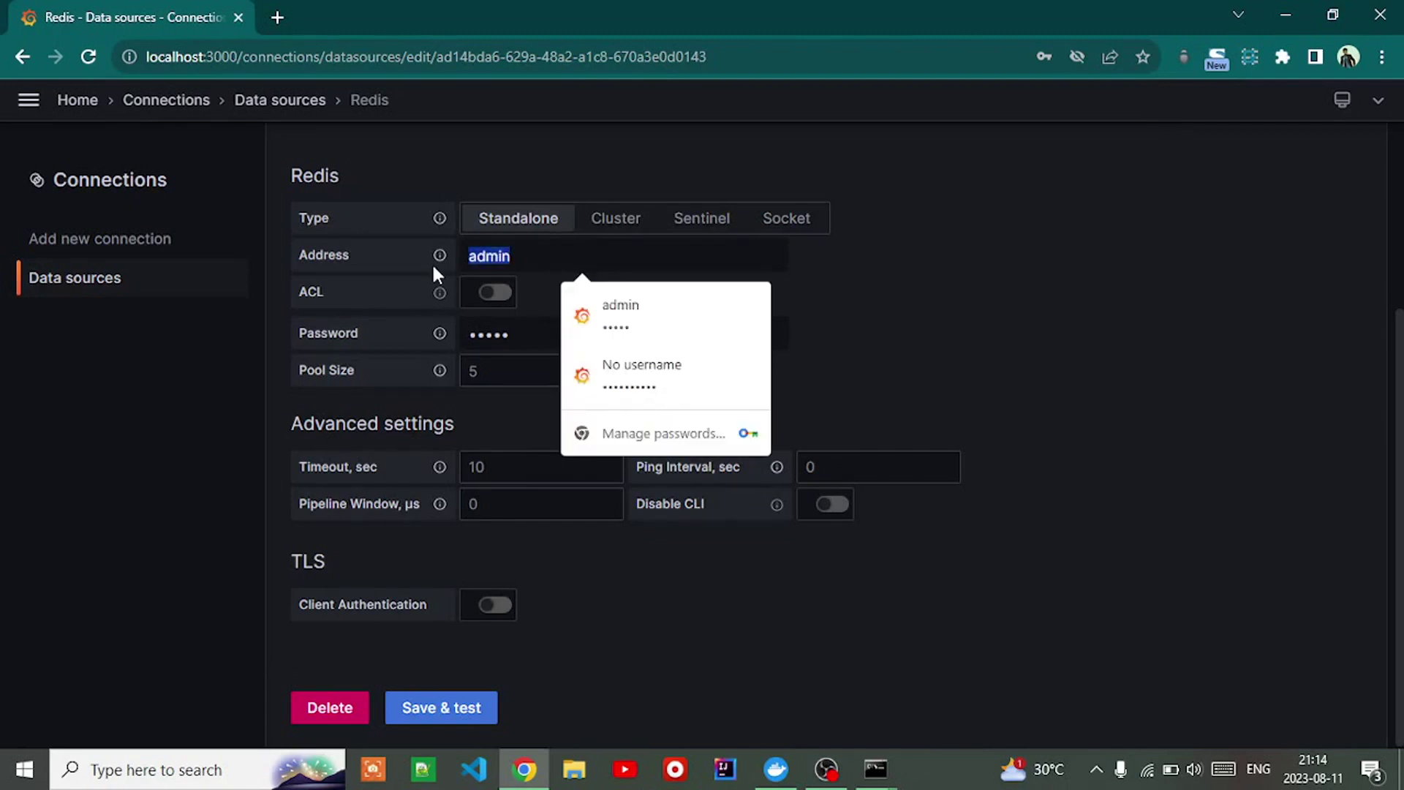
{"action": "key", "text": "ctrl+v"}
{"action": "type", "text": ":"}
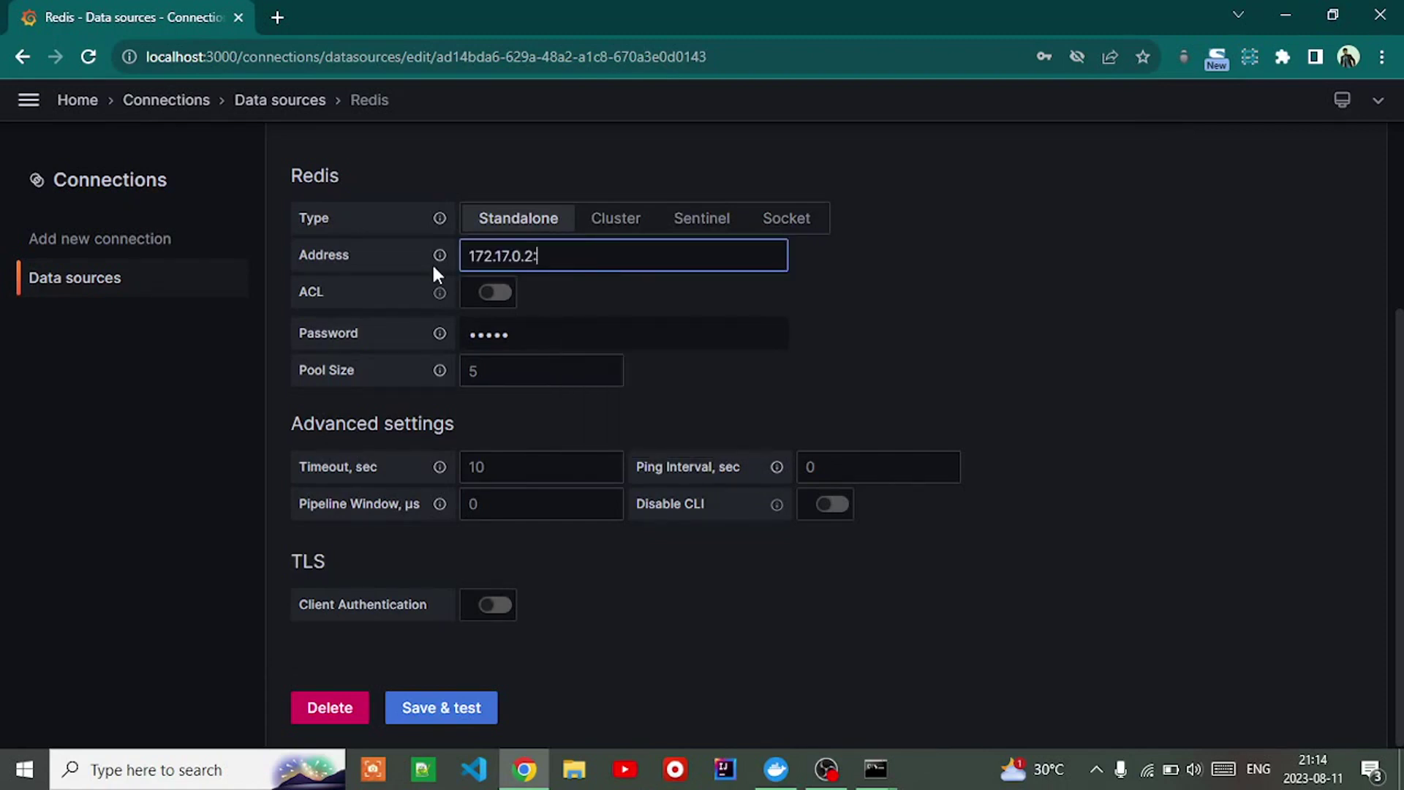
{"action": "type", "text": "6379"}
{"action": "left_click", "coordinate": [439, 707]}
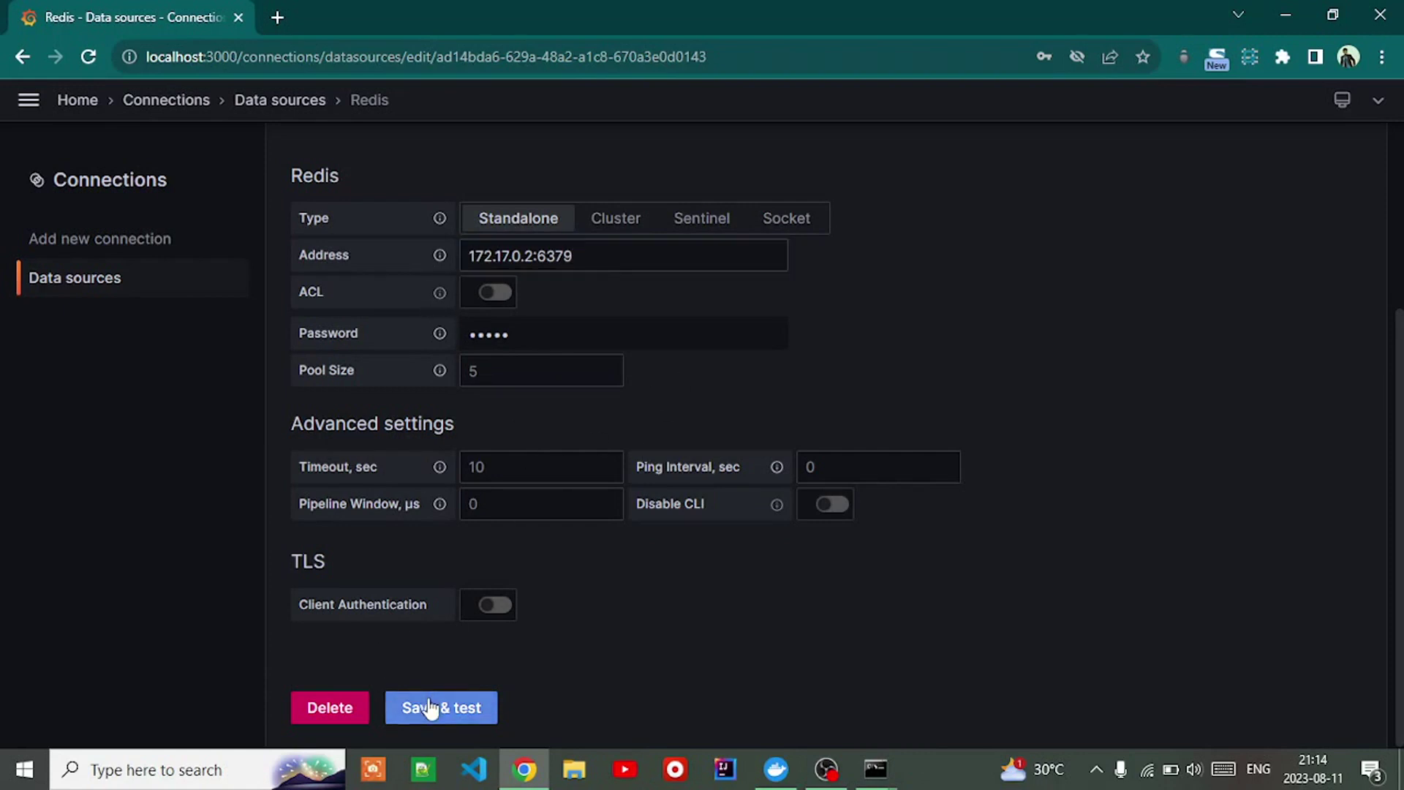
Step: Reset the stored password and save & test again so it reports working as expected
{"action": "scroll", "coordinate": [694, 581], "scroll_direction": "down", "scroll_amount": 2}
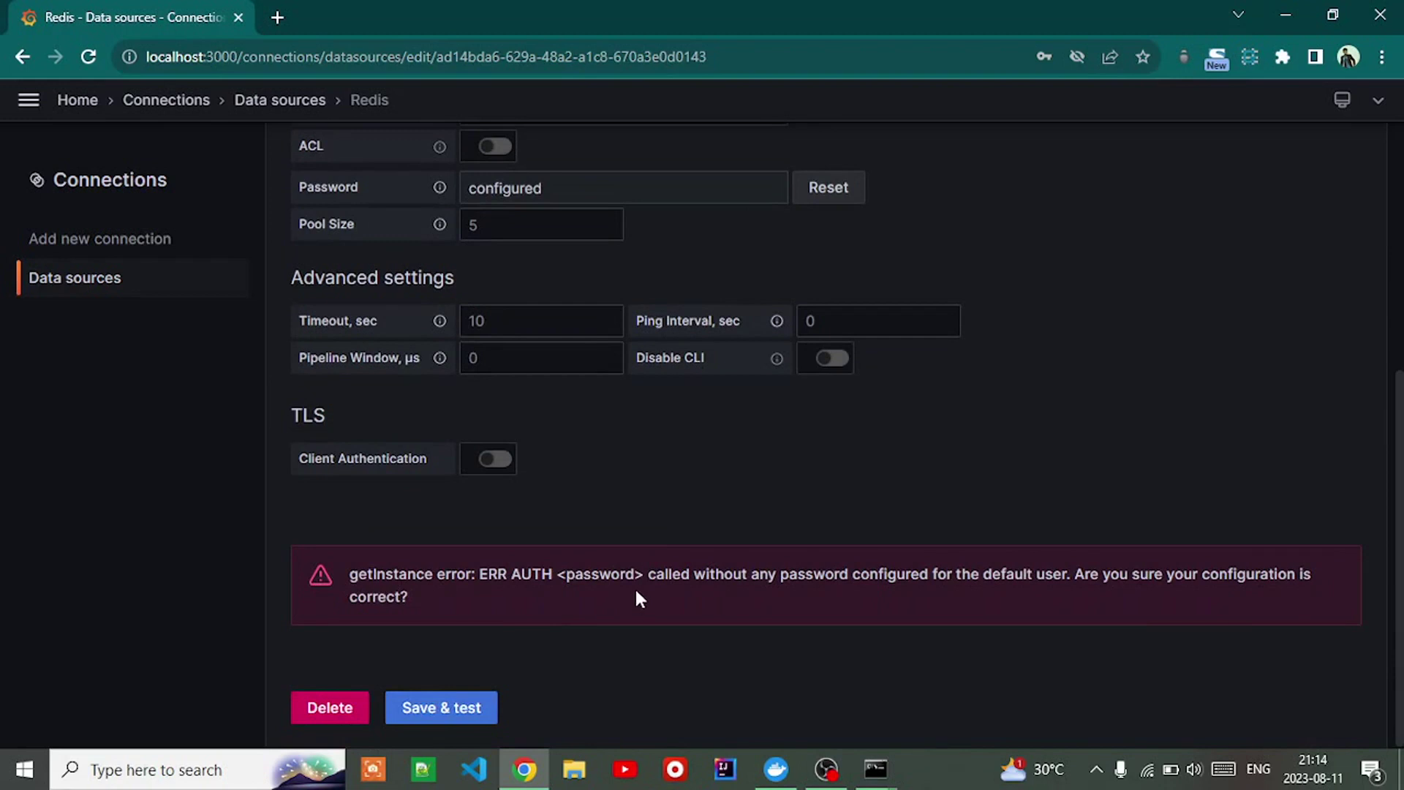
{"action": "left_click", "coordinate": [856, 192]}
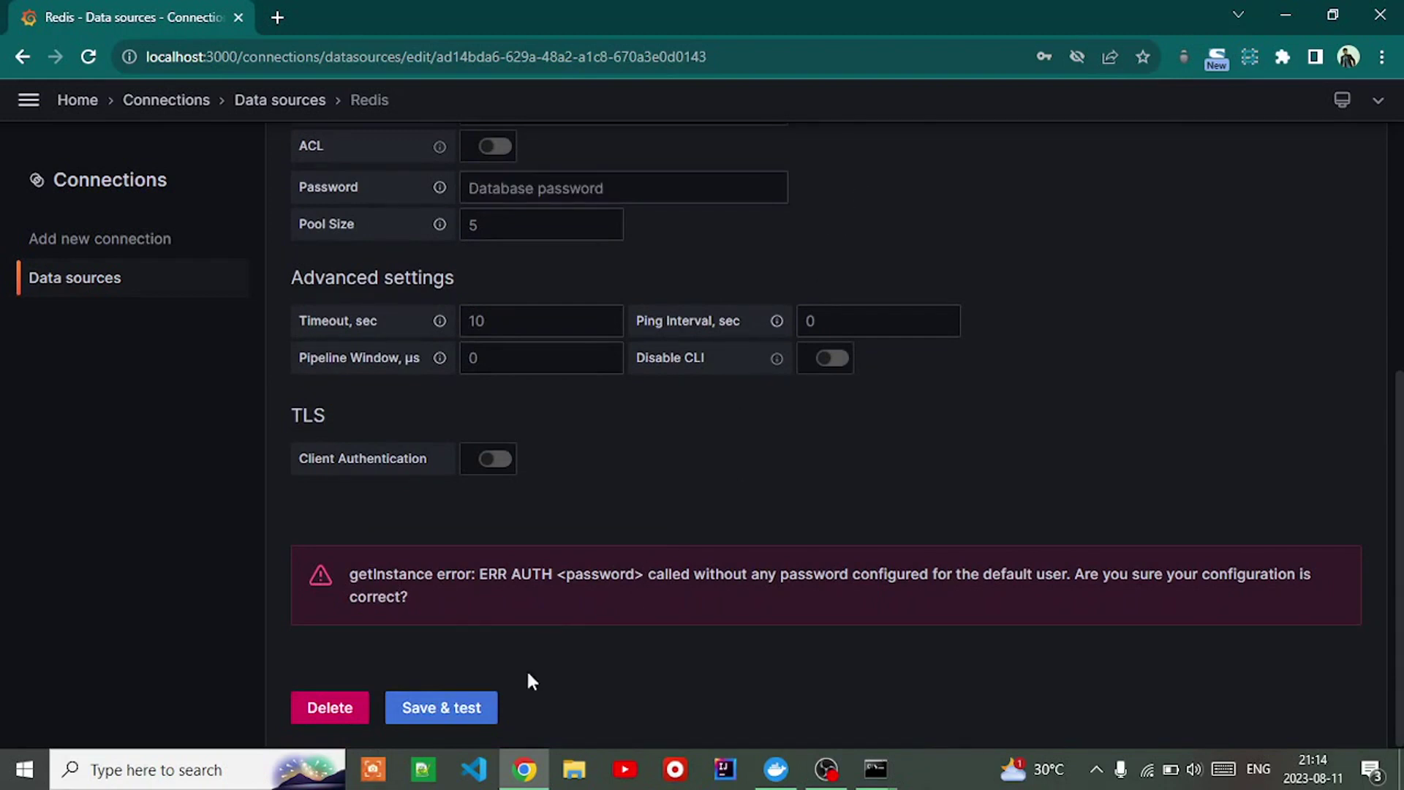
{"action": "left_click", "coordinate": [479, 709]}
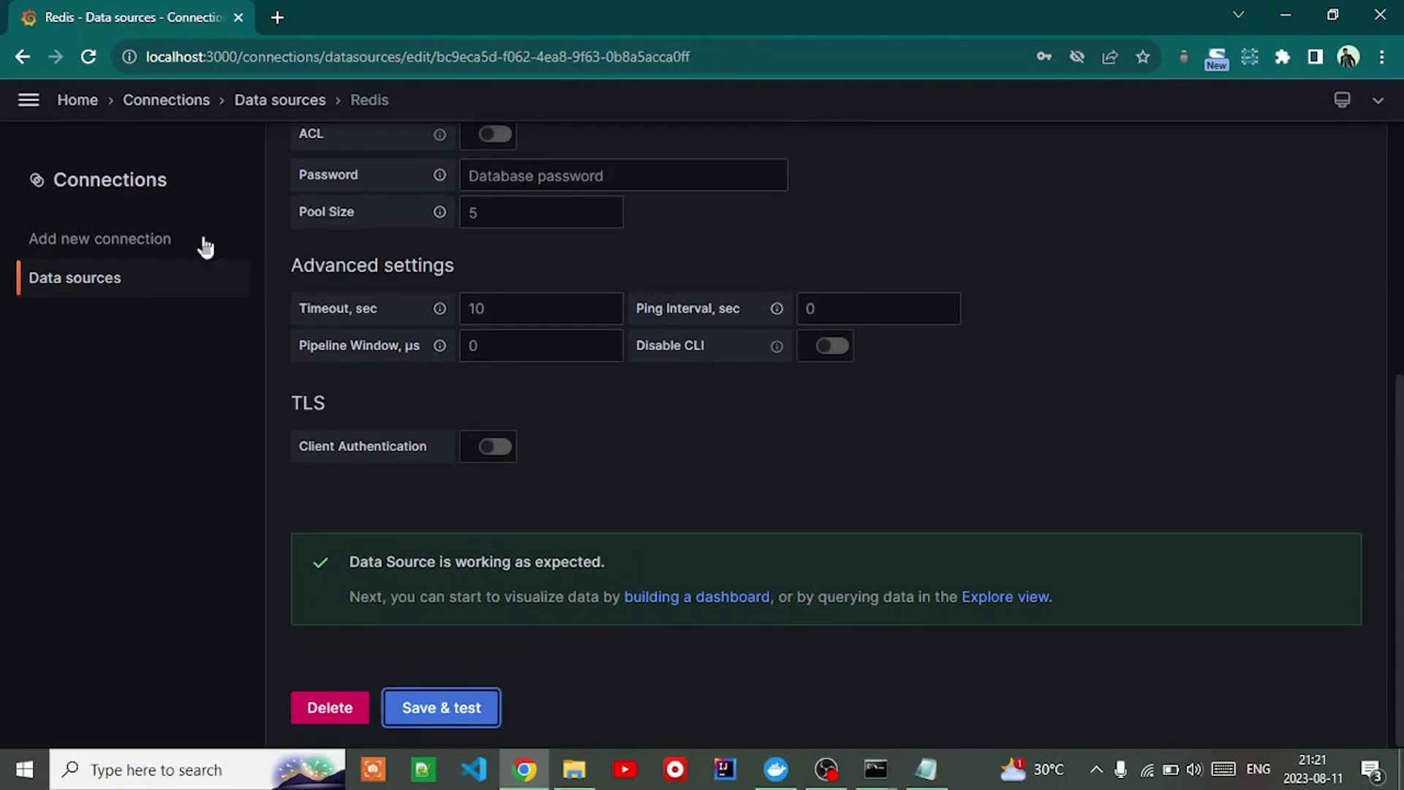
{"action": "left_click", "coordinate": [28, 99]}
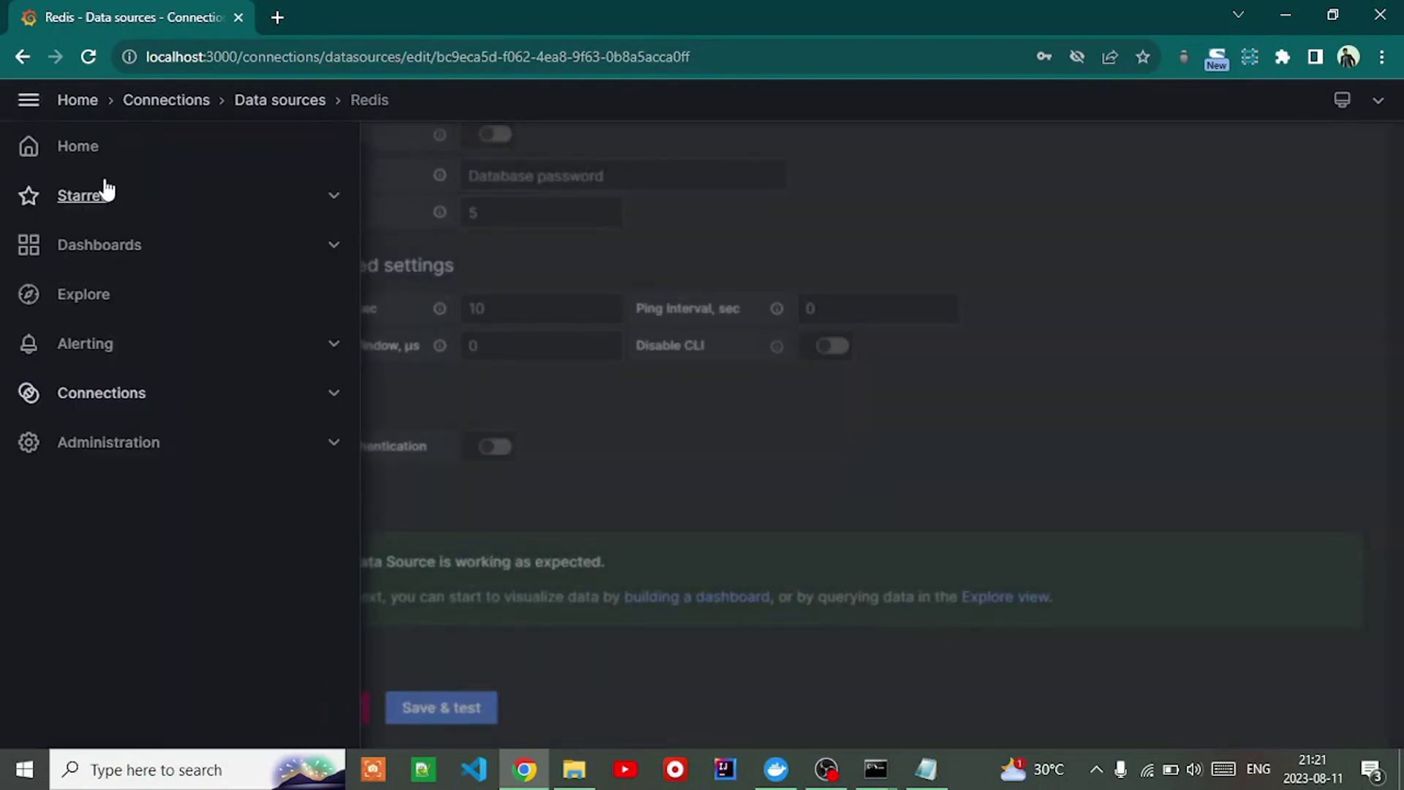
Step: Find Redis Application by searching 'redis' in Administration > Plugins, then enable it
{"action": "left_click", "coordinate": [108, 253]}
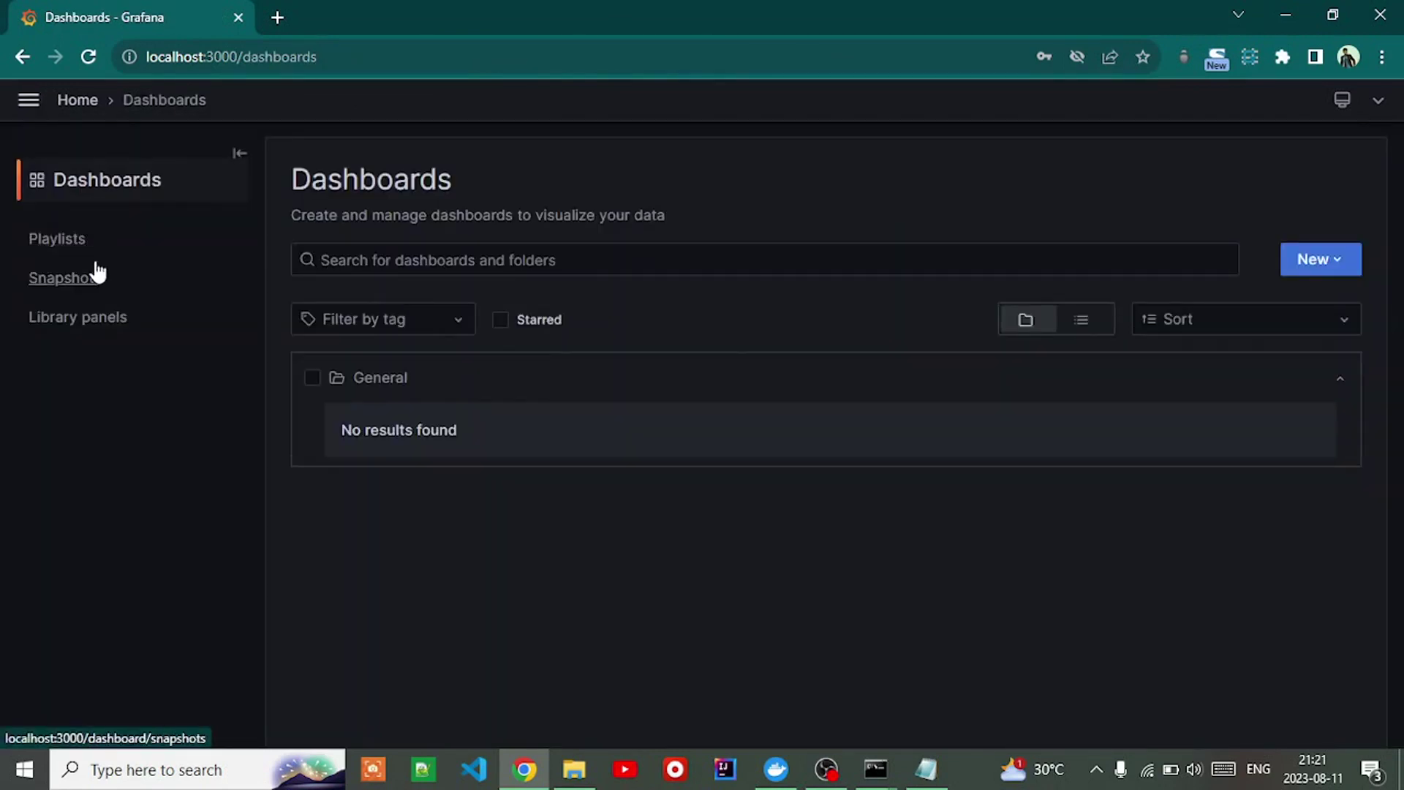
{"action": "left_click", "coordinate": [28, 100]}
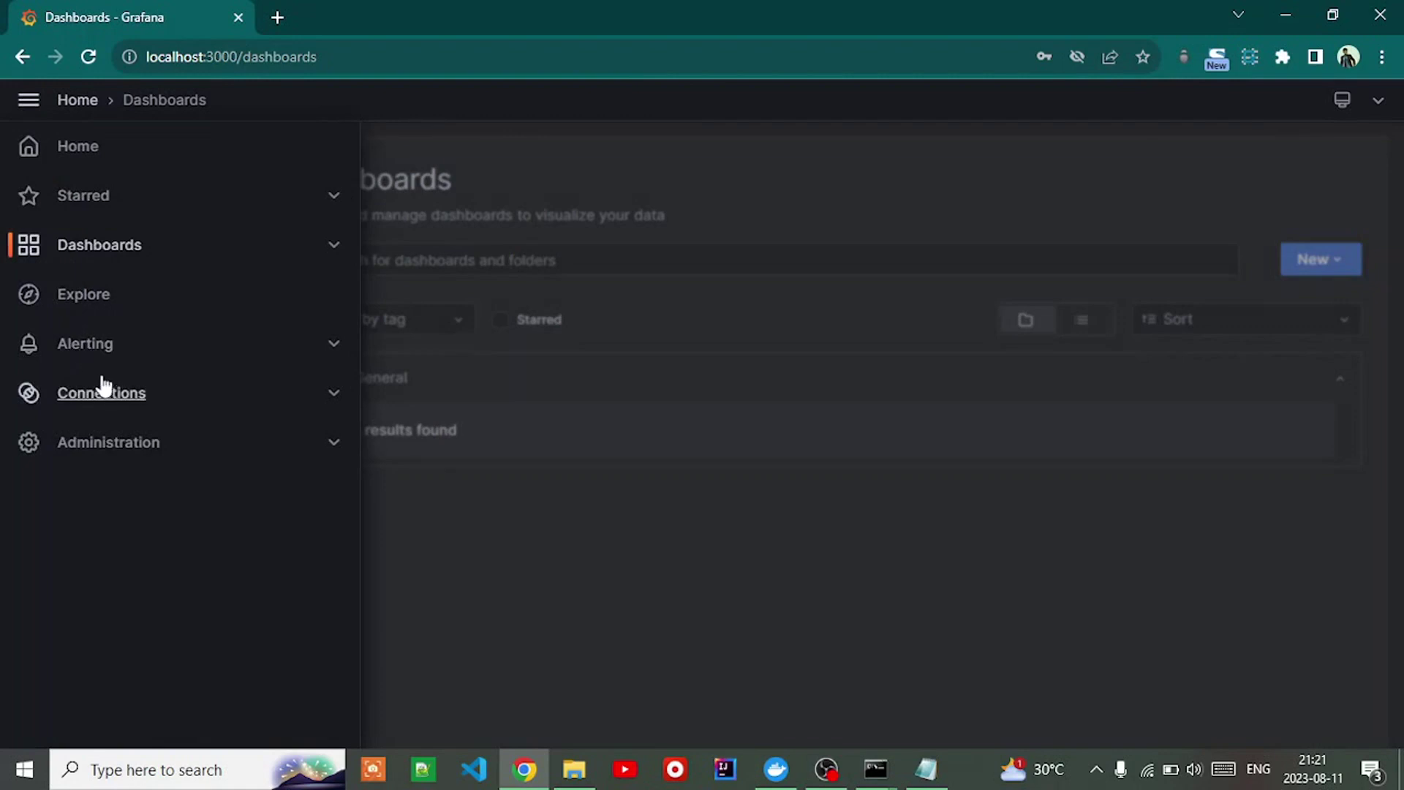
{"action": "left_click", "coordinate": [113, 444]}
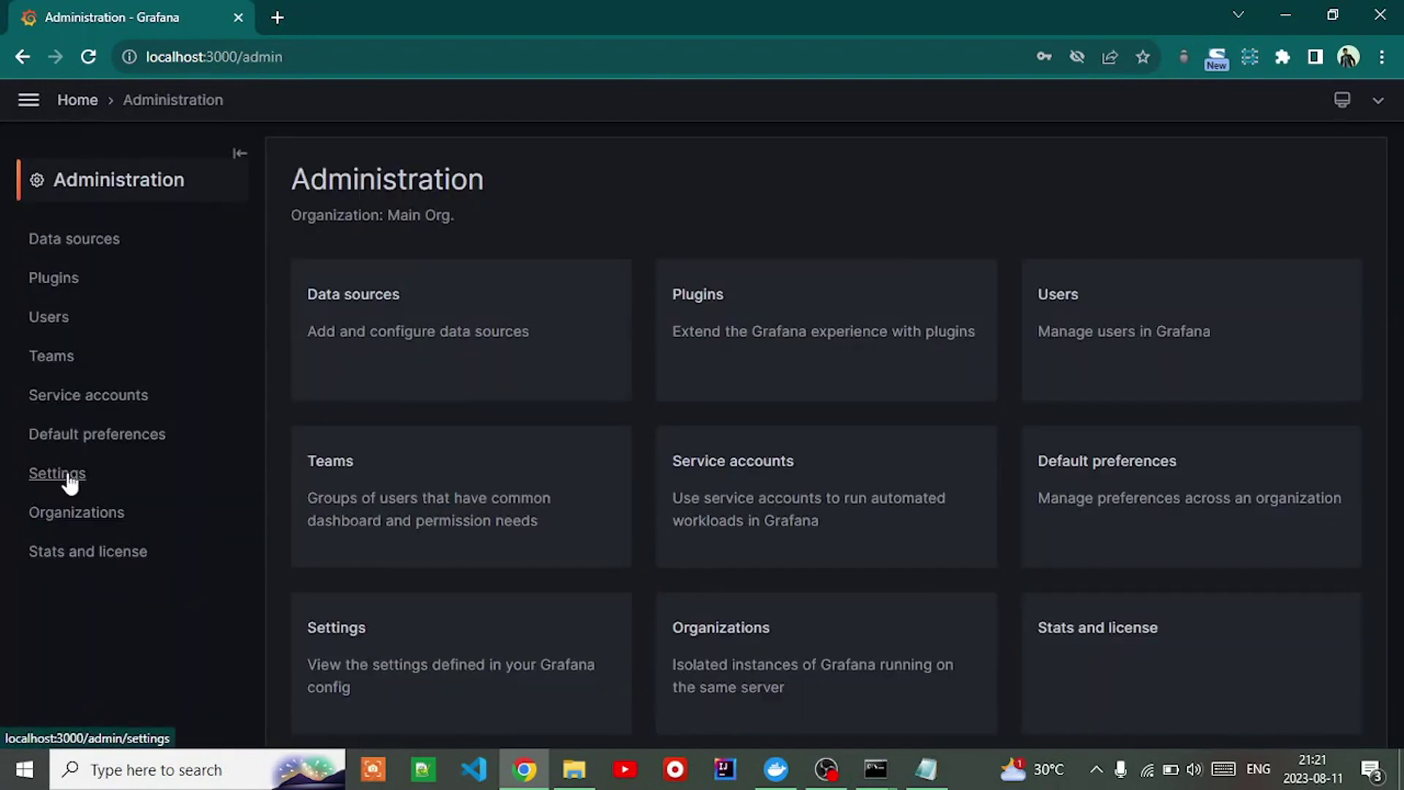
{"action": "left_click", "coordinate": [57, 281]}
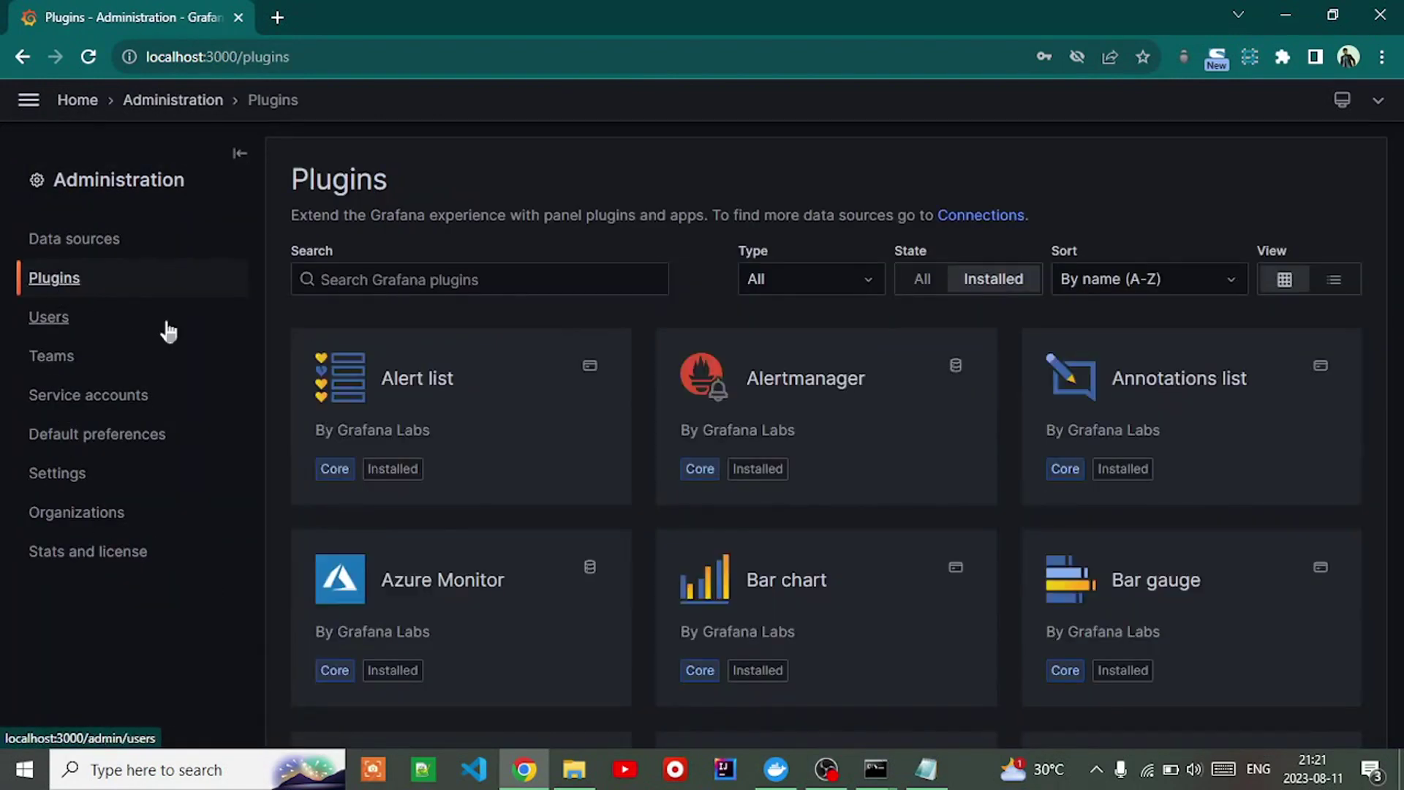
{"action": "left_click", "coordinate": [424, 273]}
{"action": "type", "text": "re"}
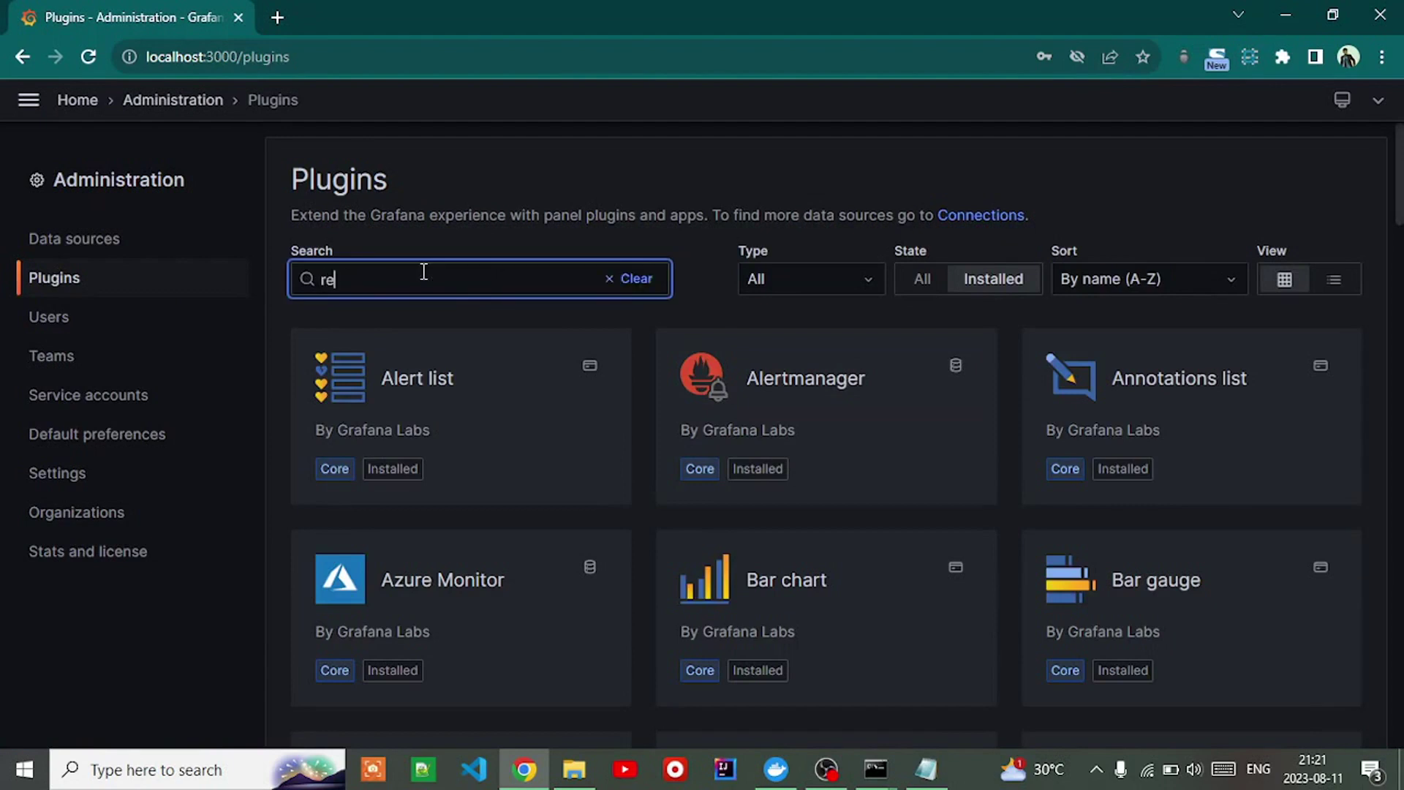
{"action": "type", "text": "dis"}
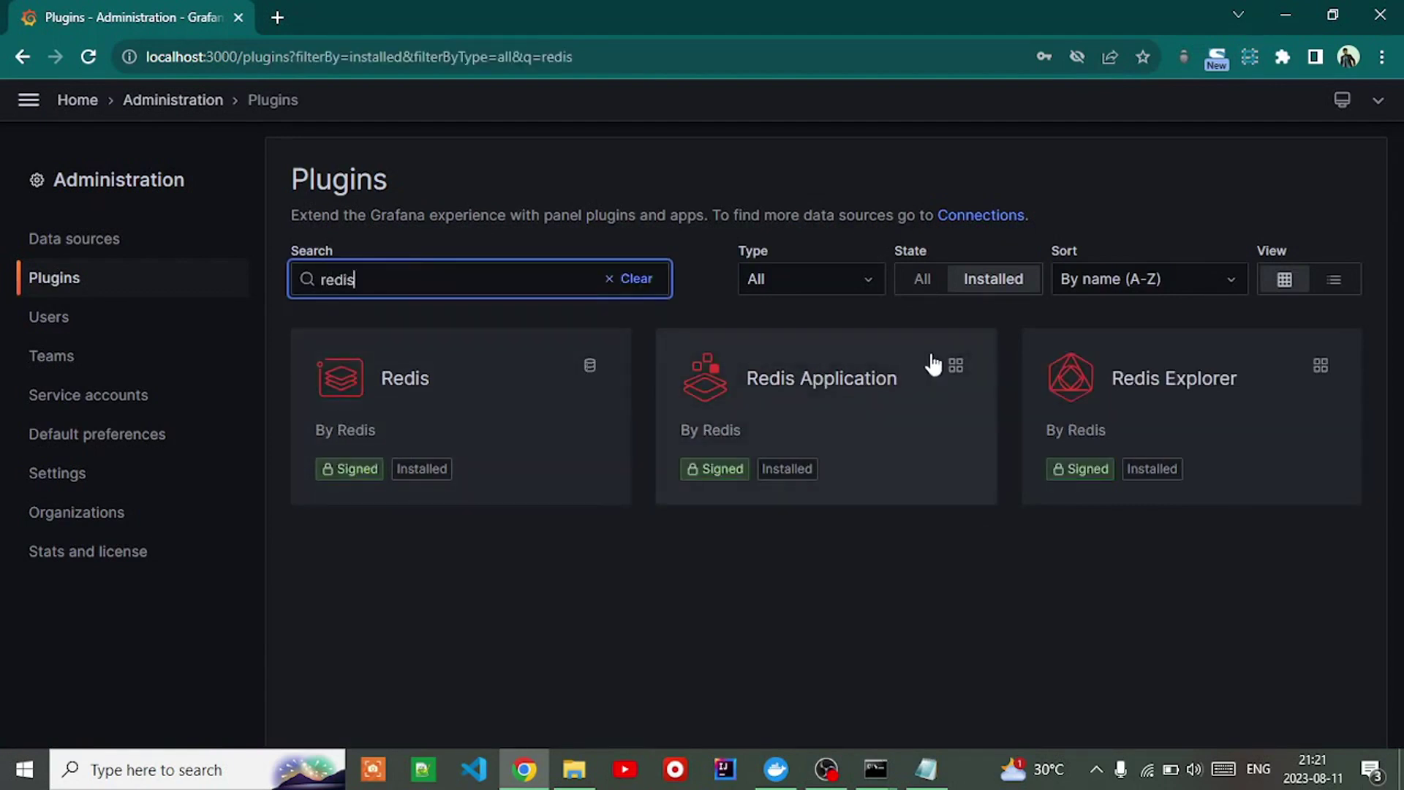
{"action": "left_click", "coordinate": [791, 414]}
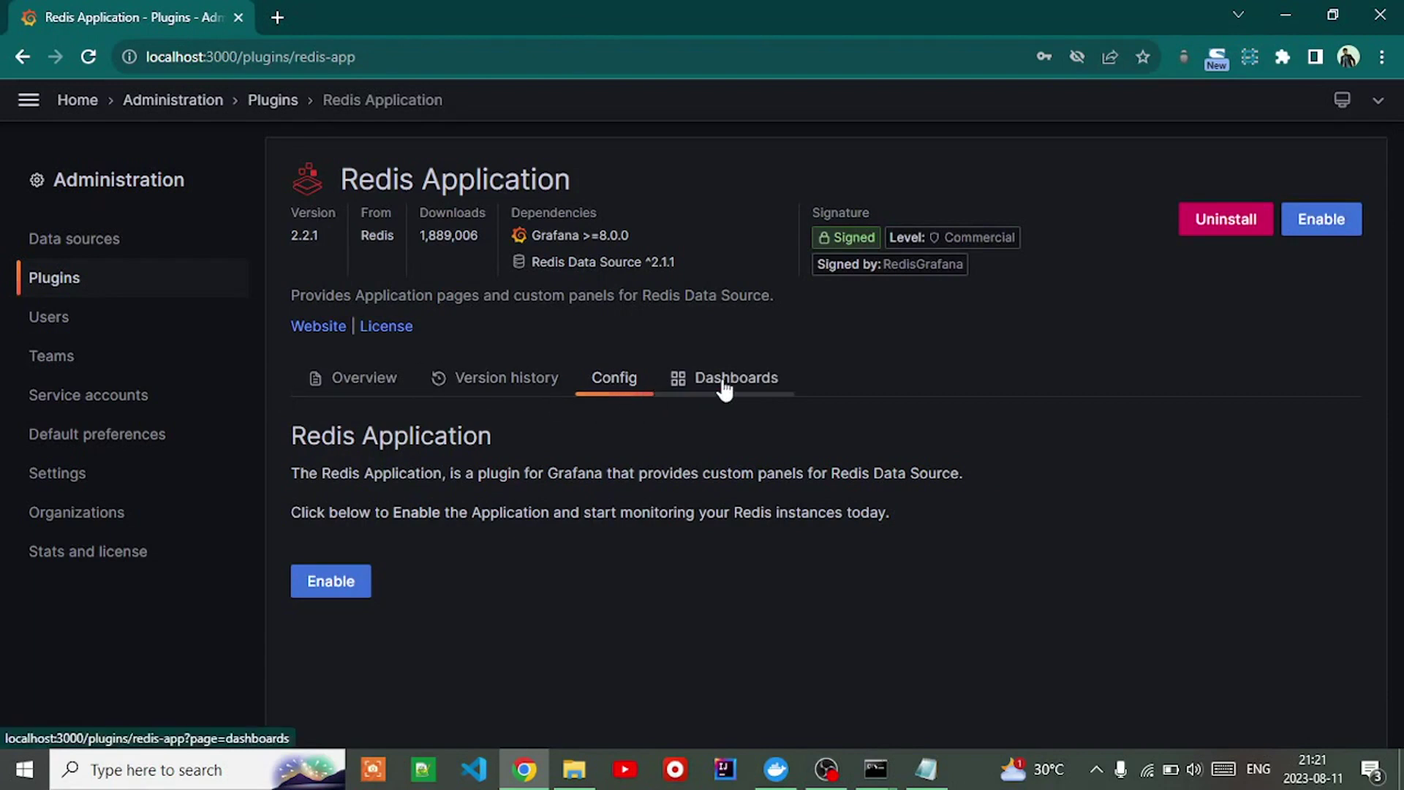
{"action": "left_click", "coordinate": [331, 585]}
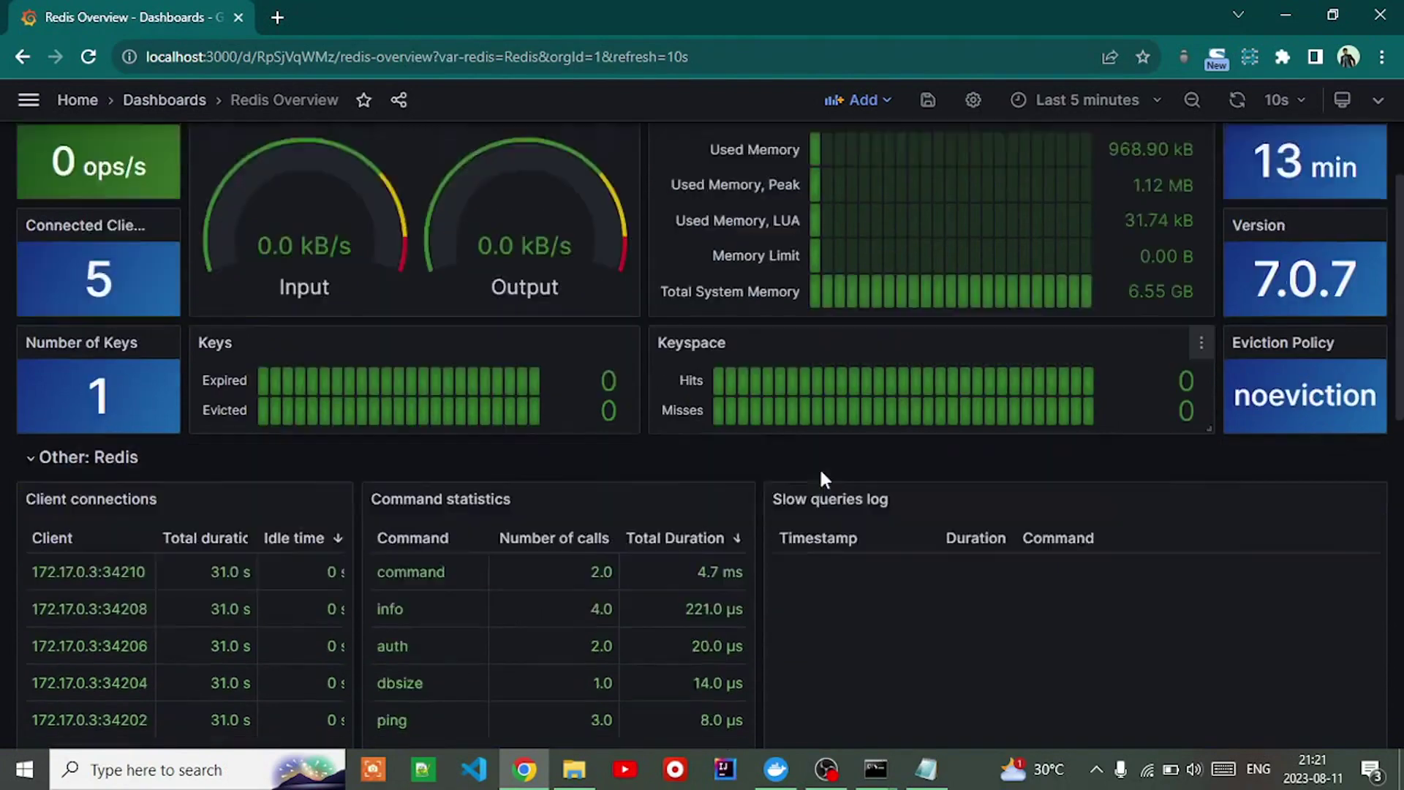
Step: Scroll through the Redis Overview panels, showing 5 connected clients and 1 key
{"action": "scroll", "coordinate": [622, 490], "scroll_direction": "down", "scroll_amount": 5}
{"action": "scroll", "coordinate": [530, 511], "scroll_direction": "up", "scroll_amount": 5}
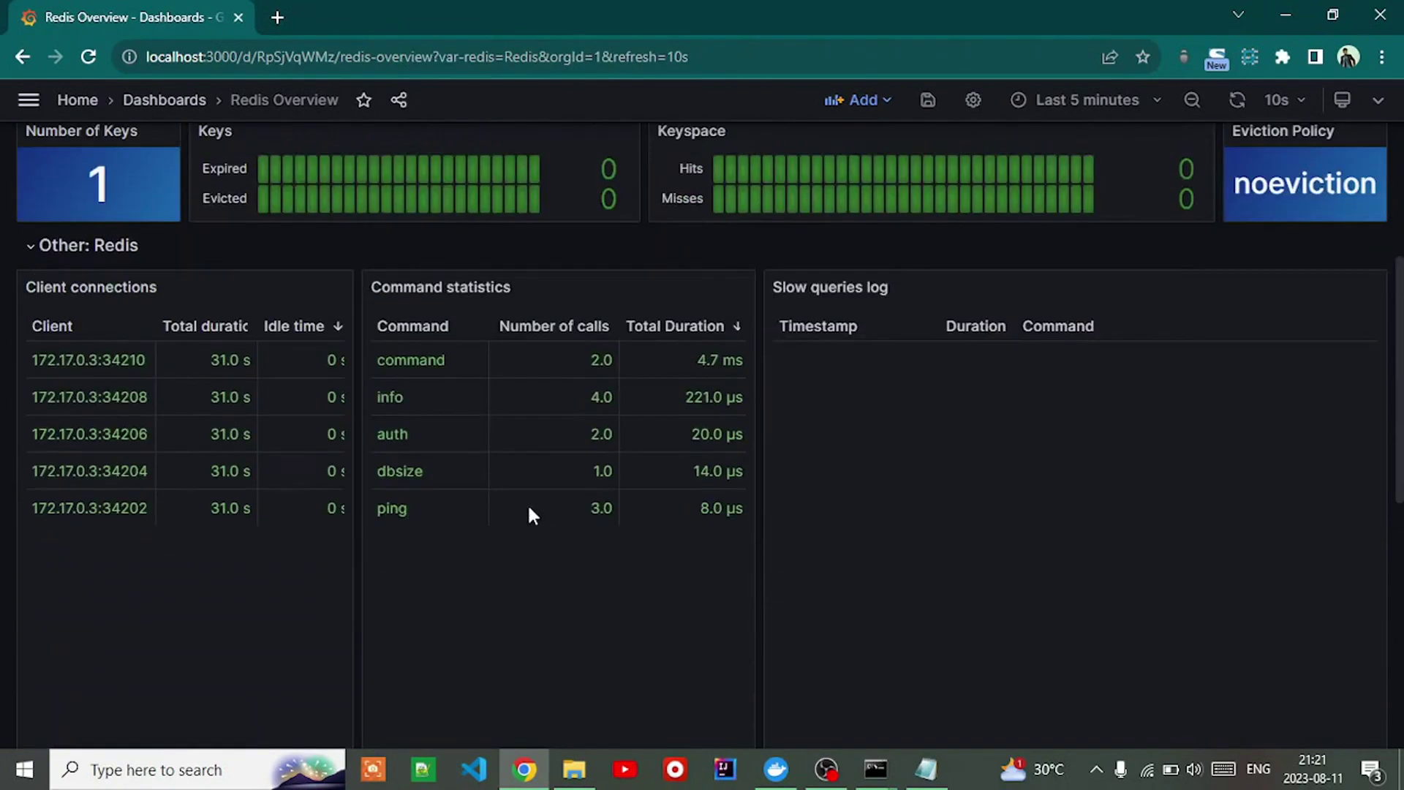
{"action": "scroll", "coordinate": [532, 516], "scroll_direction": "down", "scroll_amount": 2}
{"action": "scroll", "coordinate": [531, 516], "scroll_direction": "up", "scroll_amount": 7}
{"action": "scroll", "coordinate": [861, 534], "scroll_direction": "down", "scroll_amount": 7}
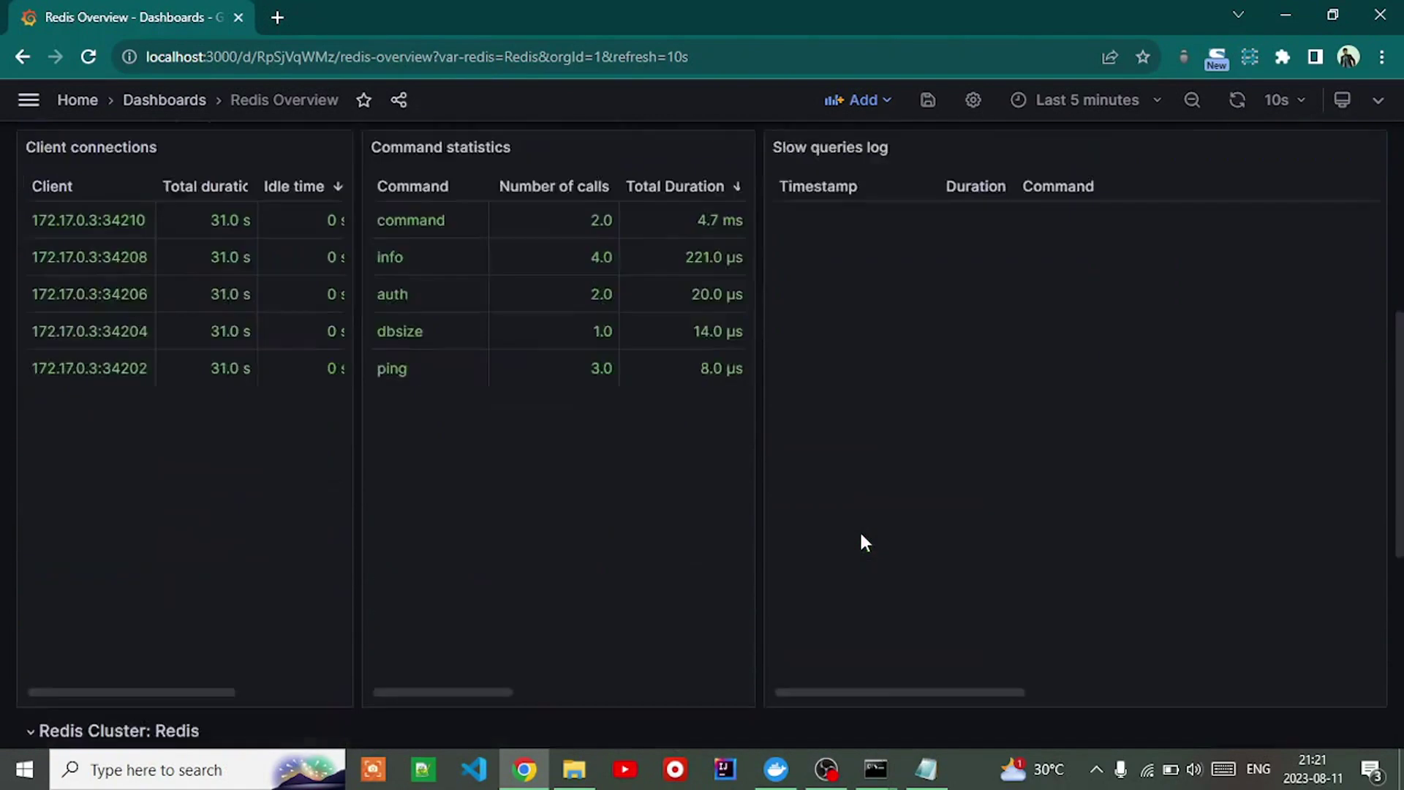
{"action": "scroll", "coordinate": [1269, 503], "scroll_direction": "down", "scroll_amount": 3}
{"action": "scroll", "coordinate": [1269, 502], "scroll_direction": "up", "scroll_amount": 10}
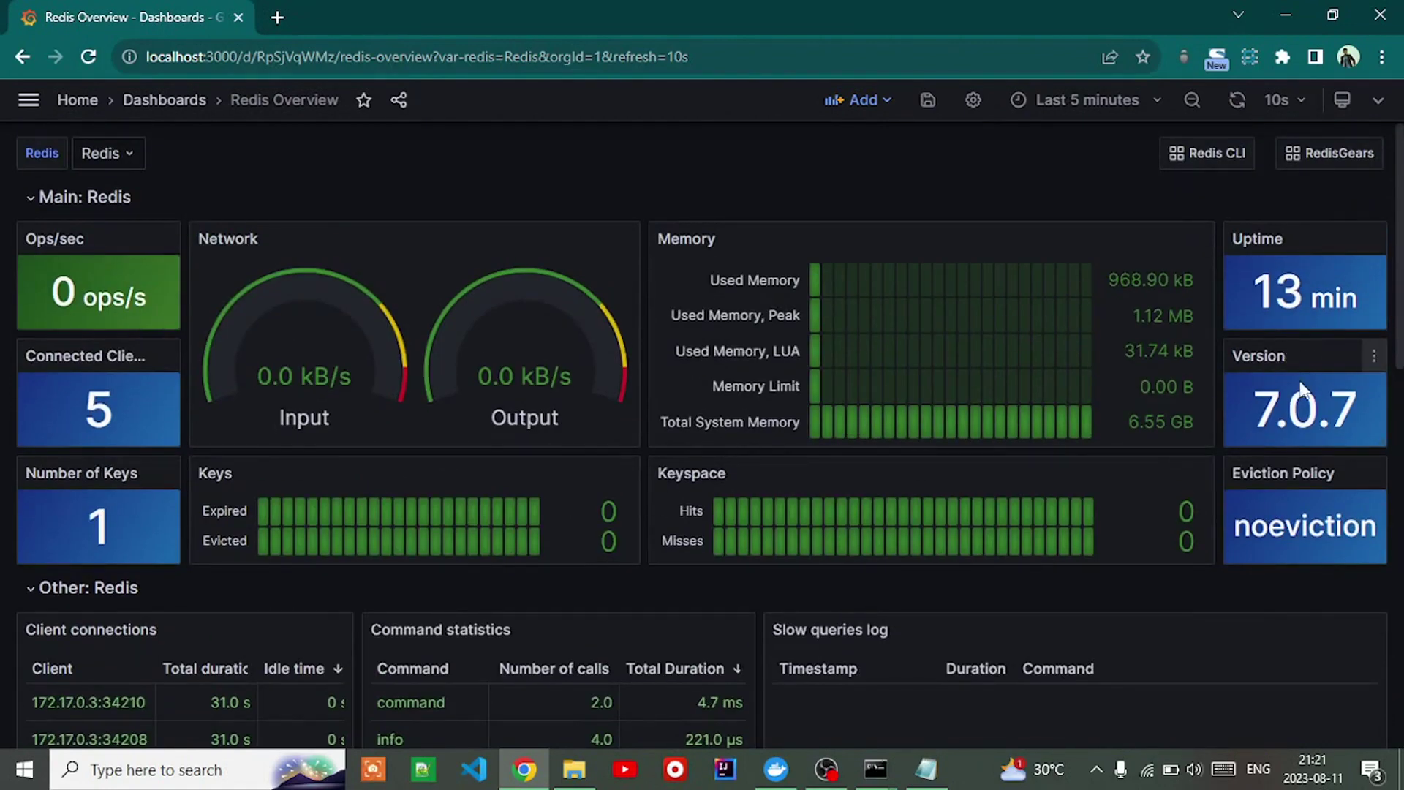
{"action": "mouse_move", "coordinate": [1306, 515]}
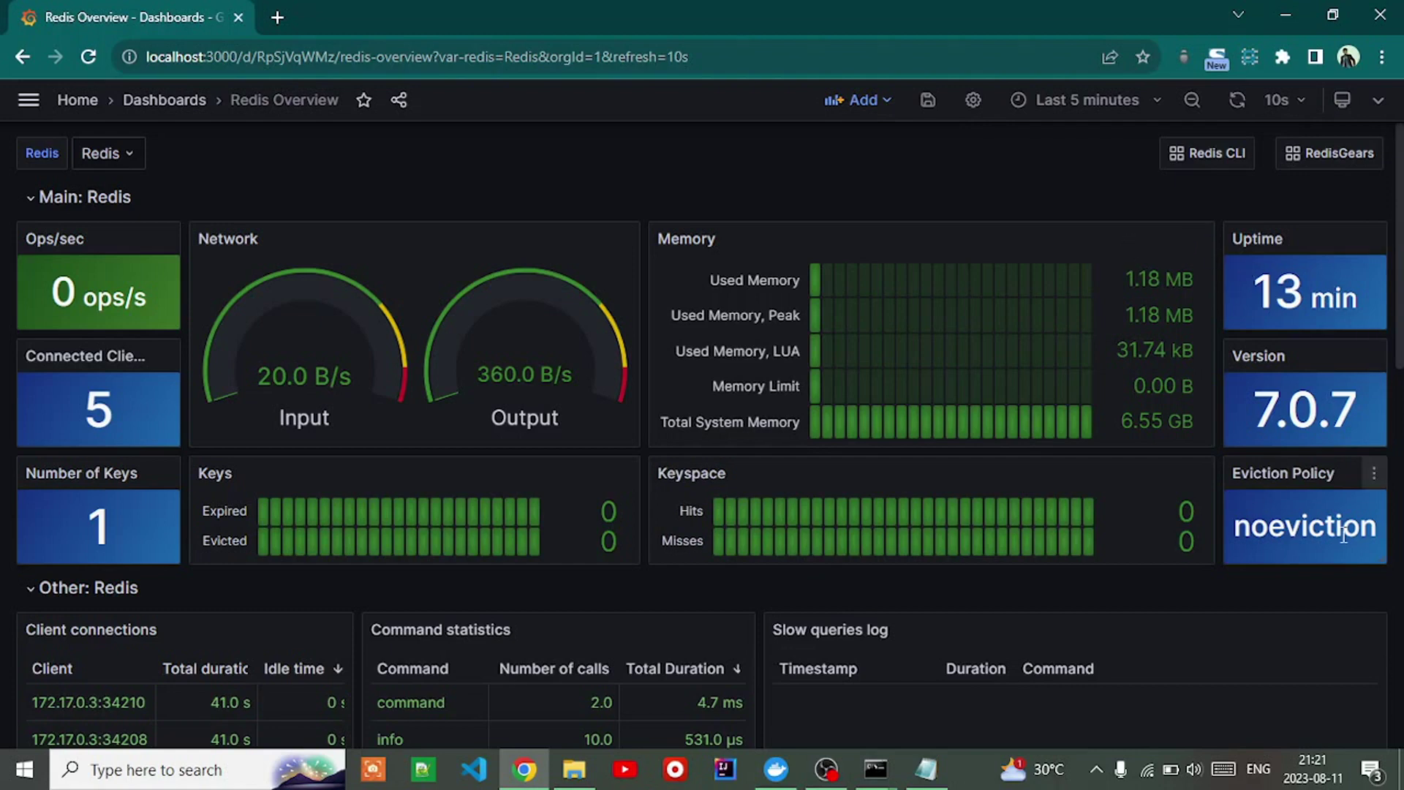
{"action": "scroll", "coordinate": [980, 409], "scroll_direction": "down", "scroll_amount": 5}
{"action": "scroll", "coordinate": [944, 421], "scroll_direction": "down", "scroll_amount": 4}
{"action": "scroll", "coordinate": [900, 421], "scroll_direction": "up", "scroll_amount": 10}
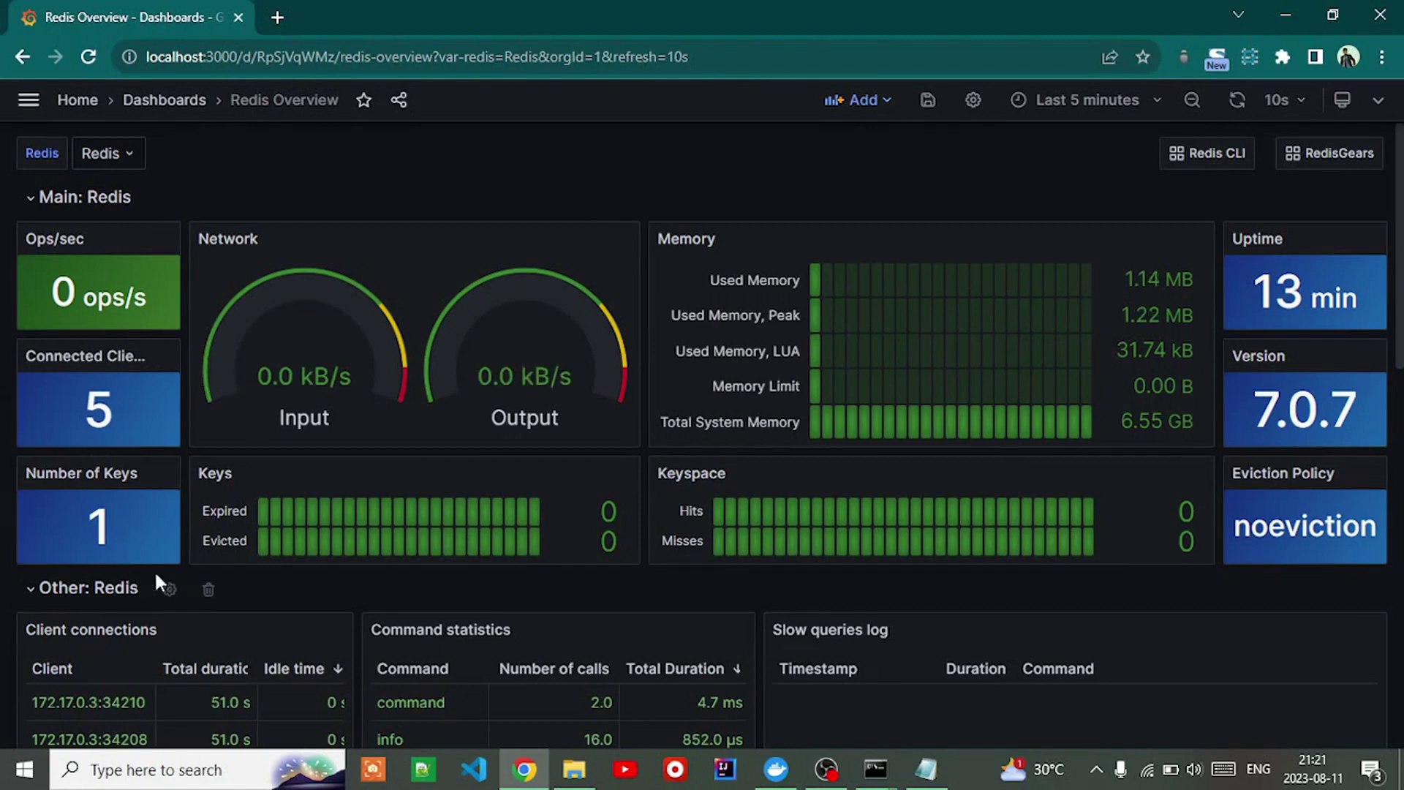
{"action": "left_click", "coordinate": [29, 100]}
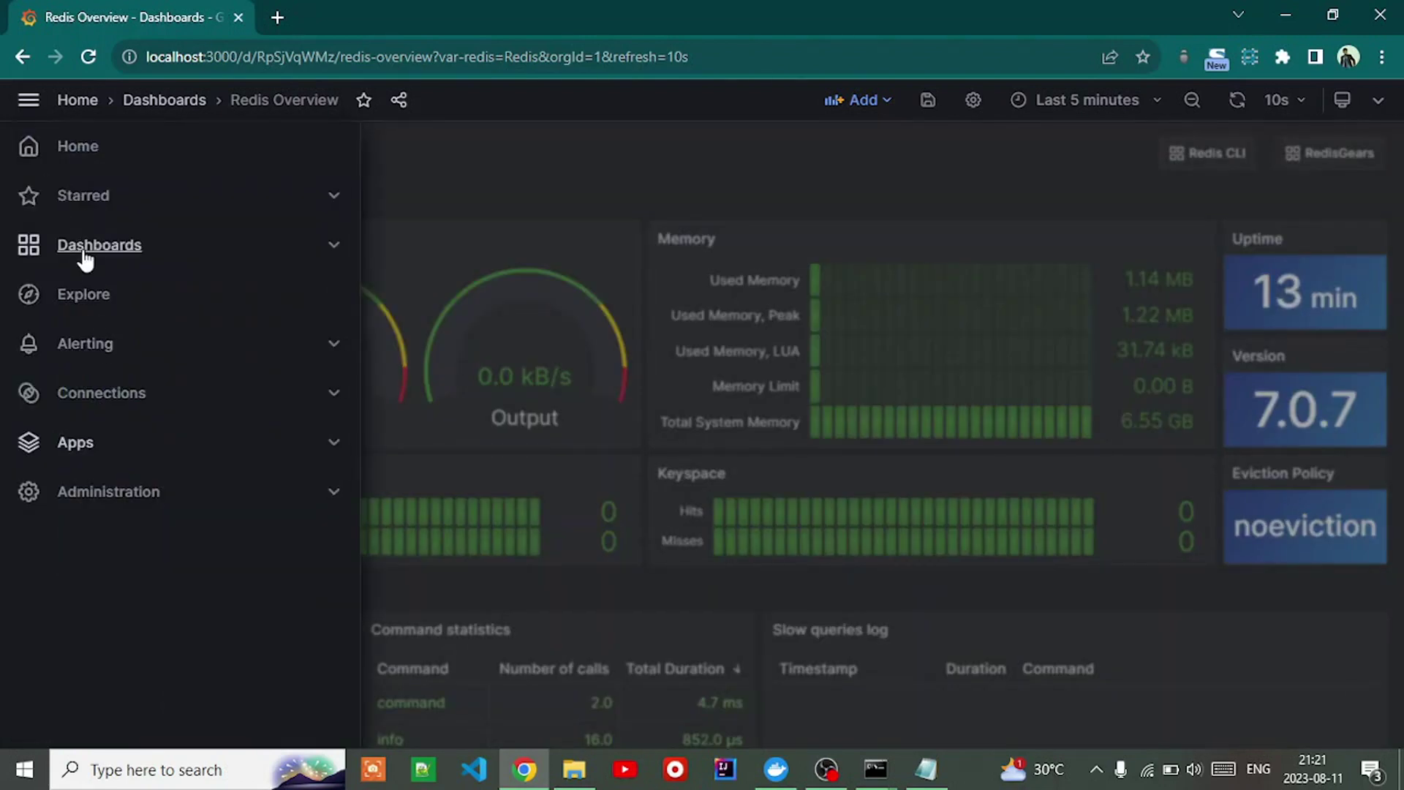
{"action": "left_click", "coordinate": [86, 255]}
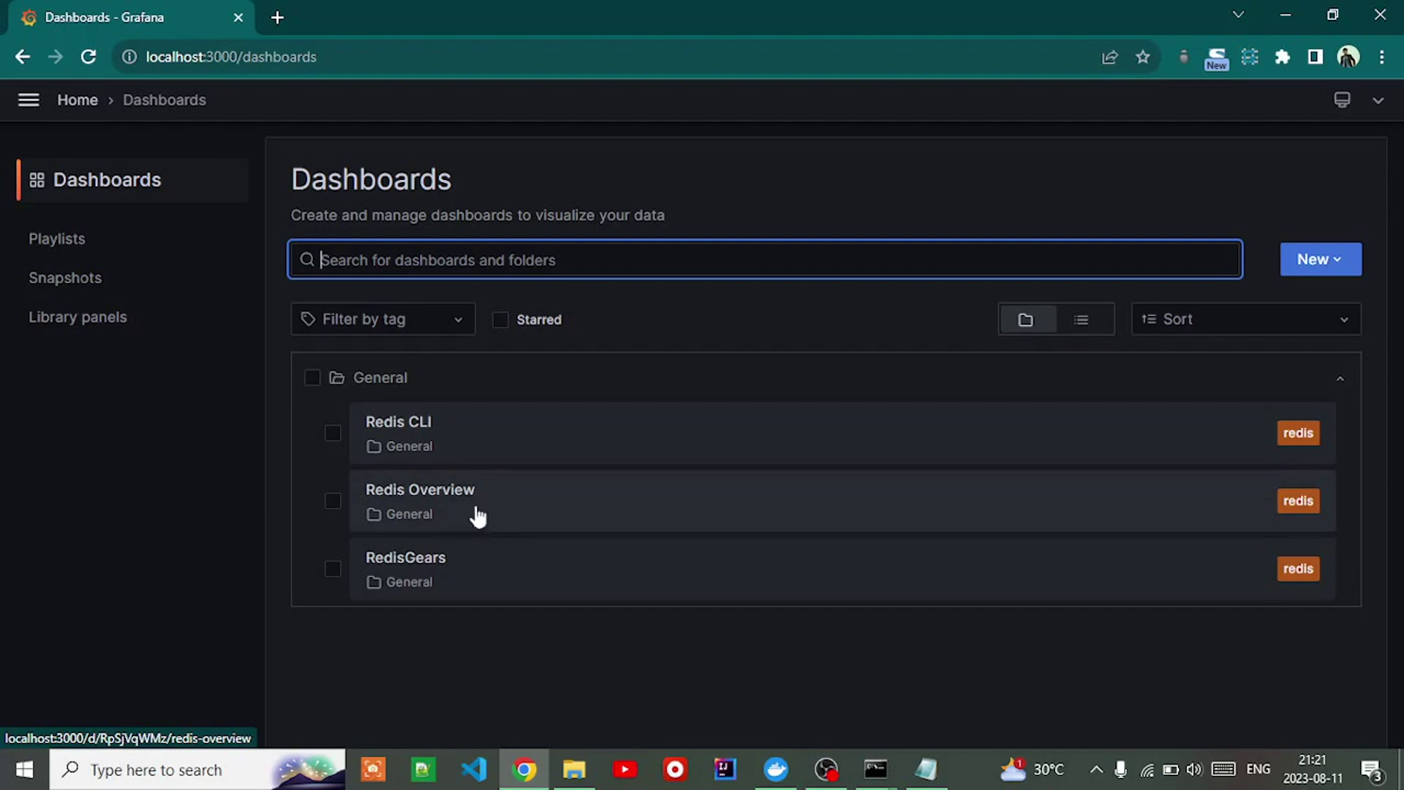
{"action": "left_click", "coordinate": [444, 585]}
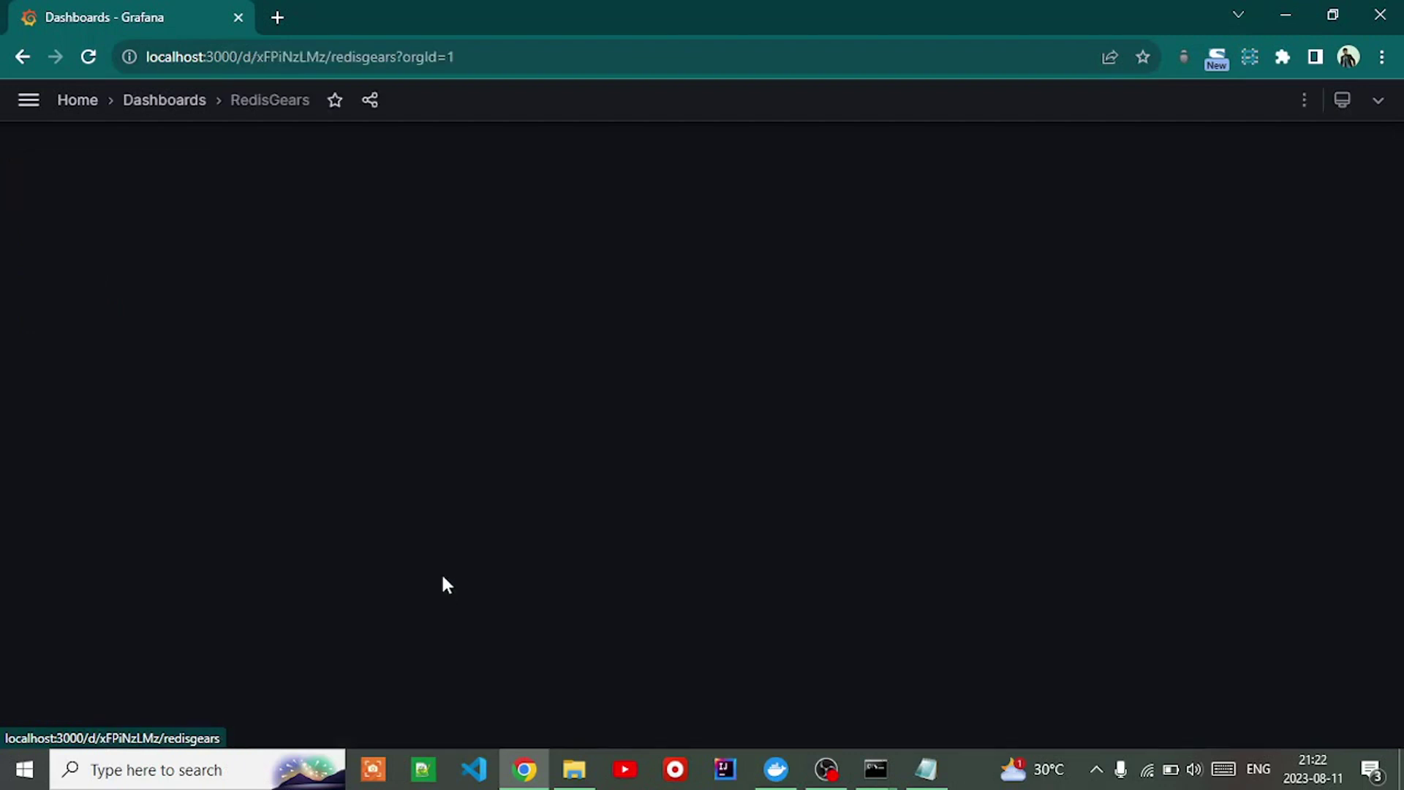
{"action": "left_click", "coordinate": [29, 100]}
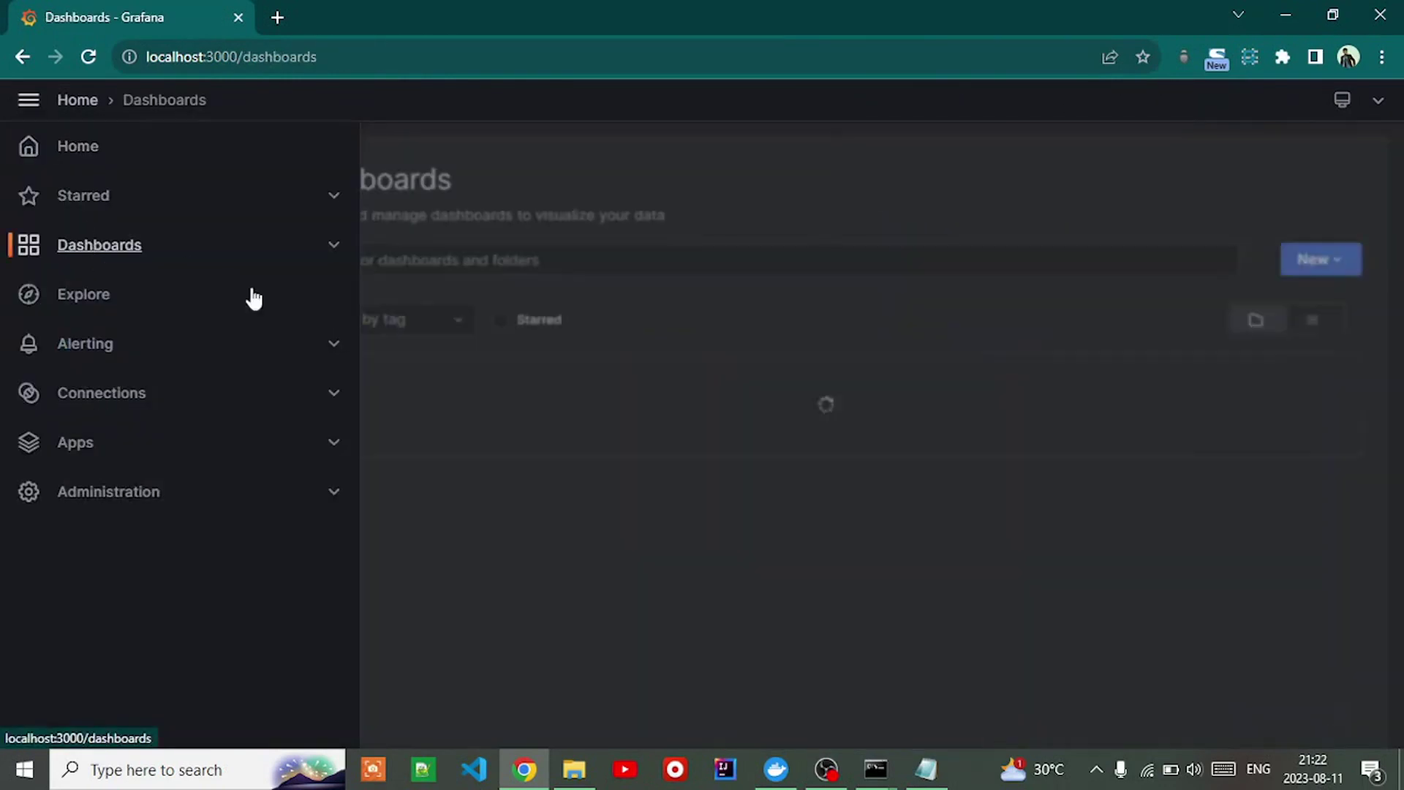
{"action": "left_click", "coordinate": [498, 500]}
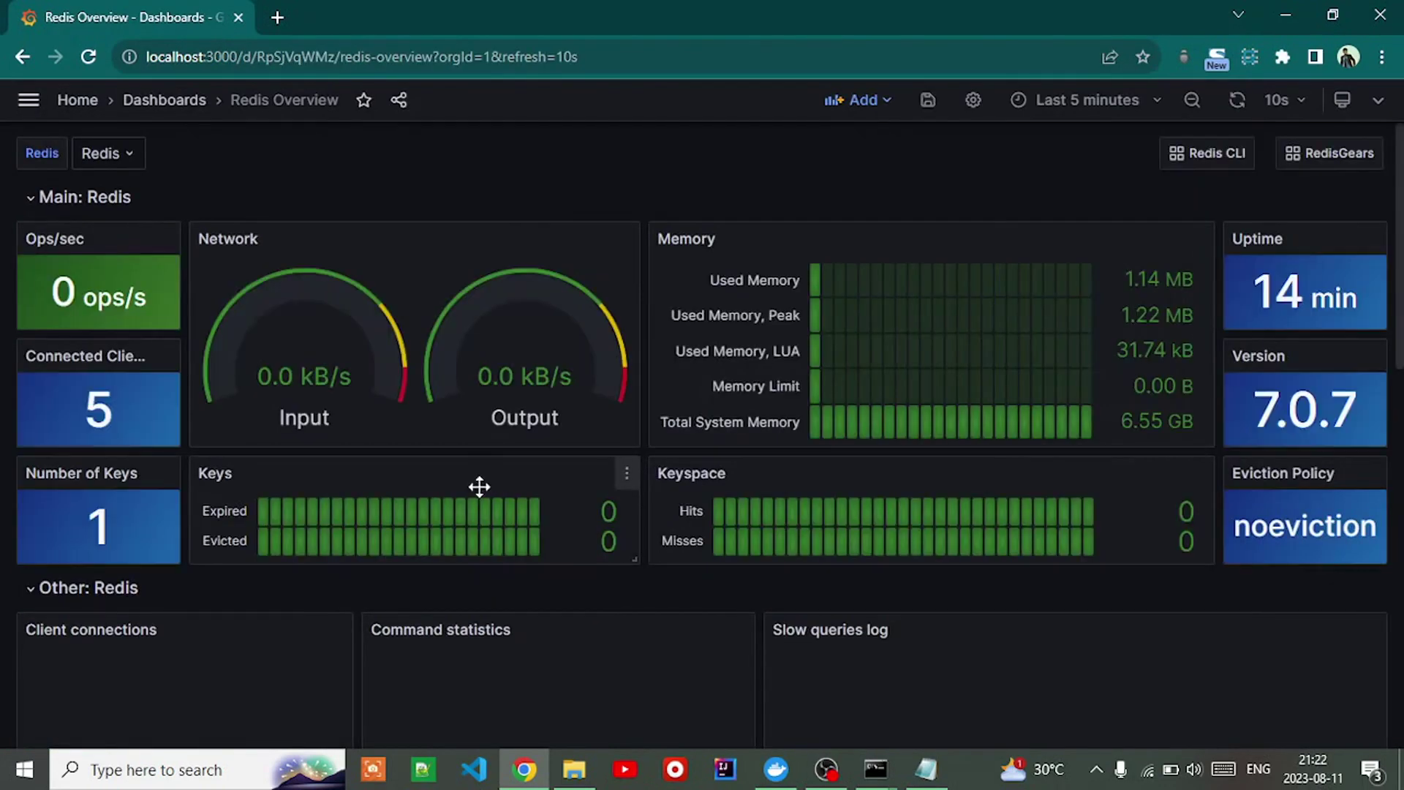
{"action": "scroll", "coordinate": [1167, 481], "scroll_direction": "down", "scroll_amount": 5}
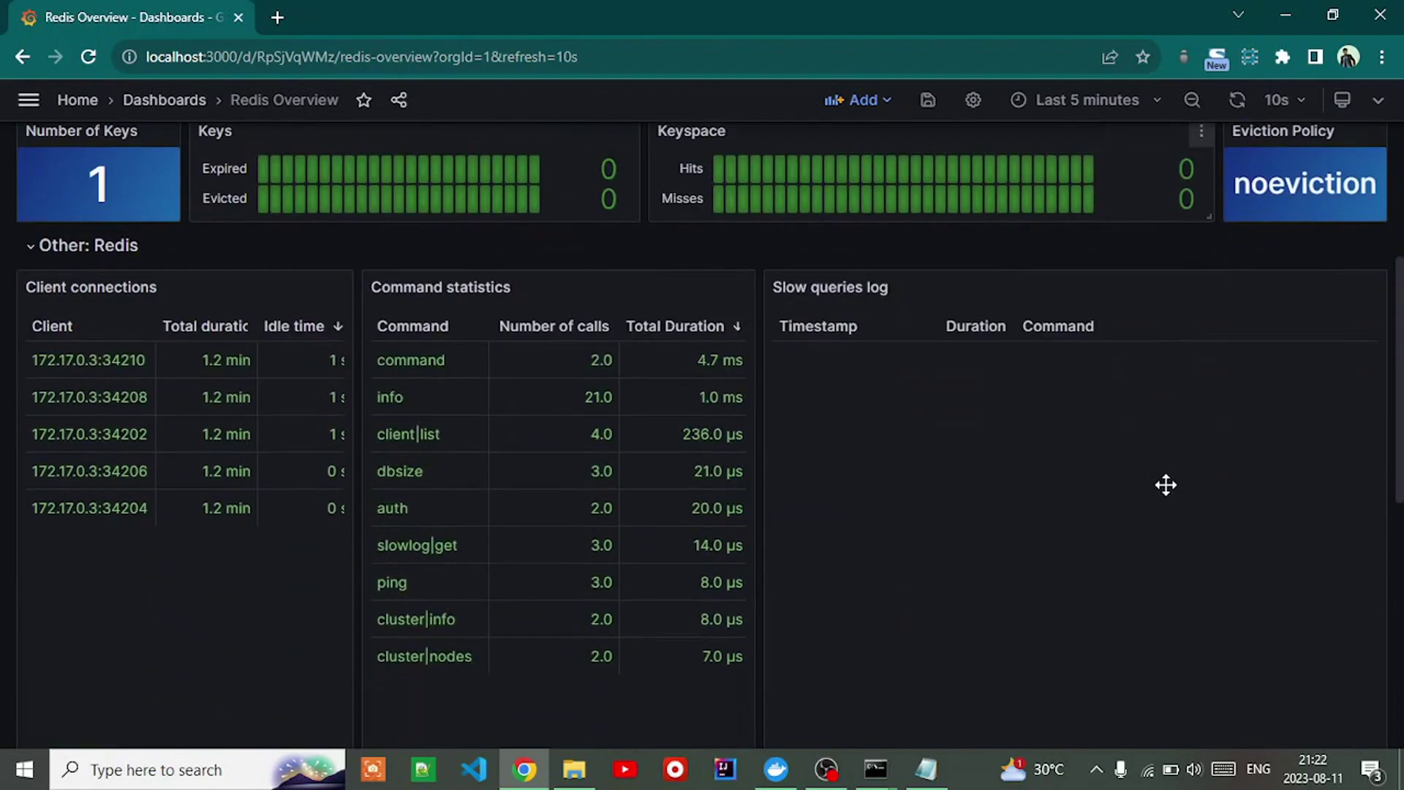
{"action": "scroll", "coordinate": [1024, 490], "scroll_direction": "down", "scroll_amount": 10}
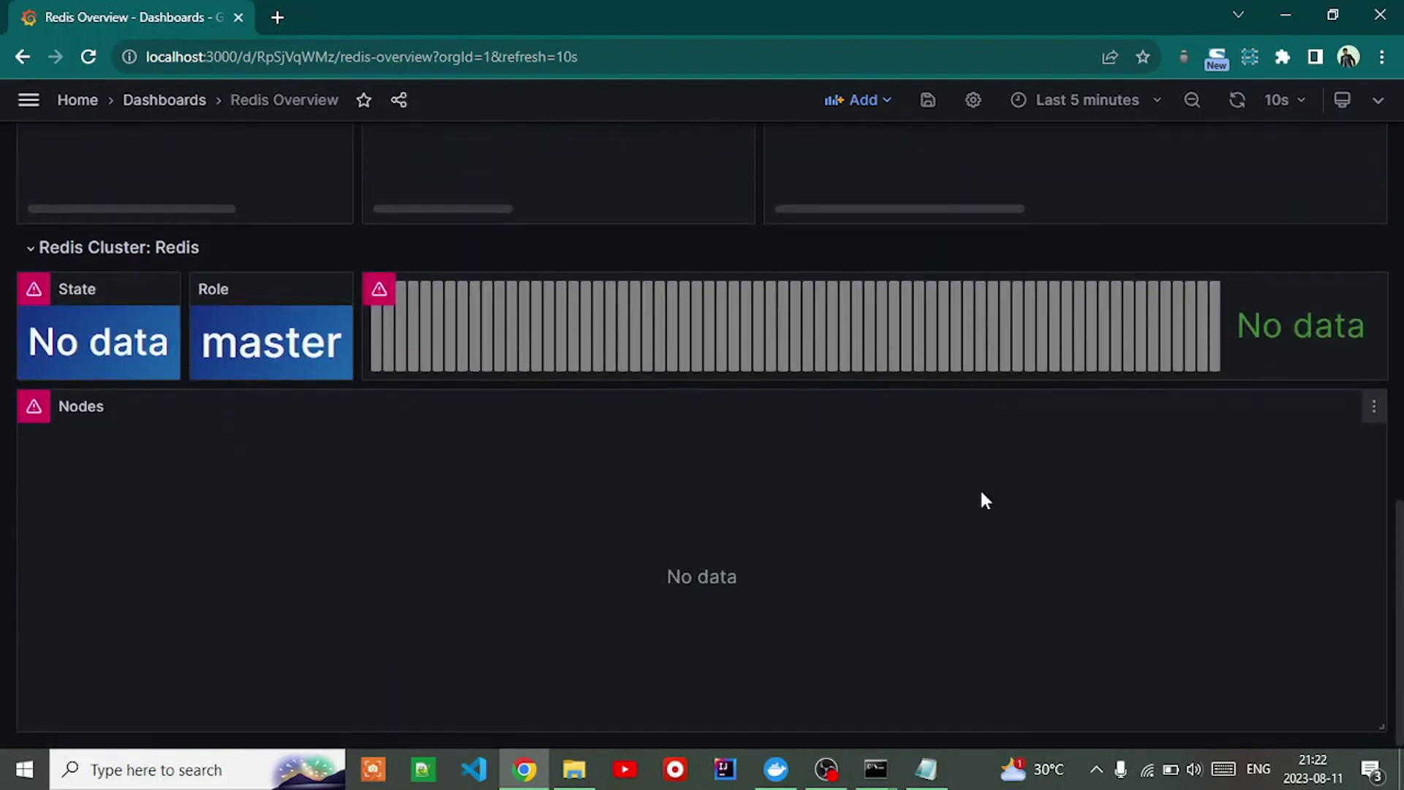
{"action": "scroll", "coordinate": [980, 489], "scroll_direction": "up", "scroll_amount": 10}
{"action": "scroll", "coordinate": [980, 488], "scroll_direction": "up", "scroll_amount": 4}
{"action": "scroll", "coordinate": [981, 490], "scroll_direction": "up", "scroll_amount": 1}
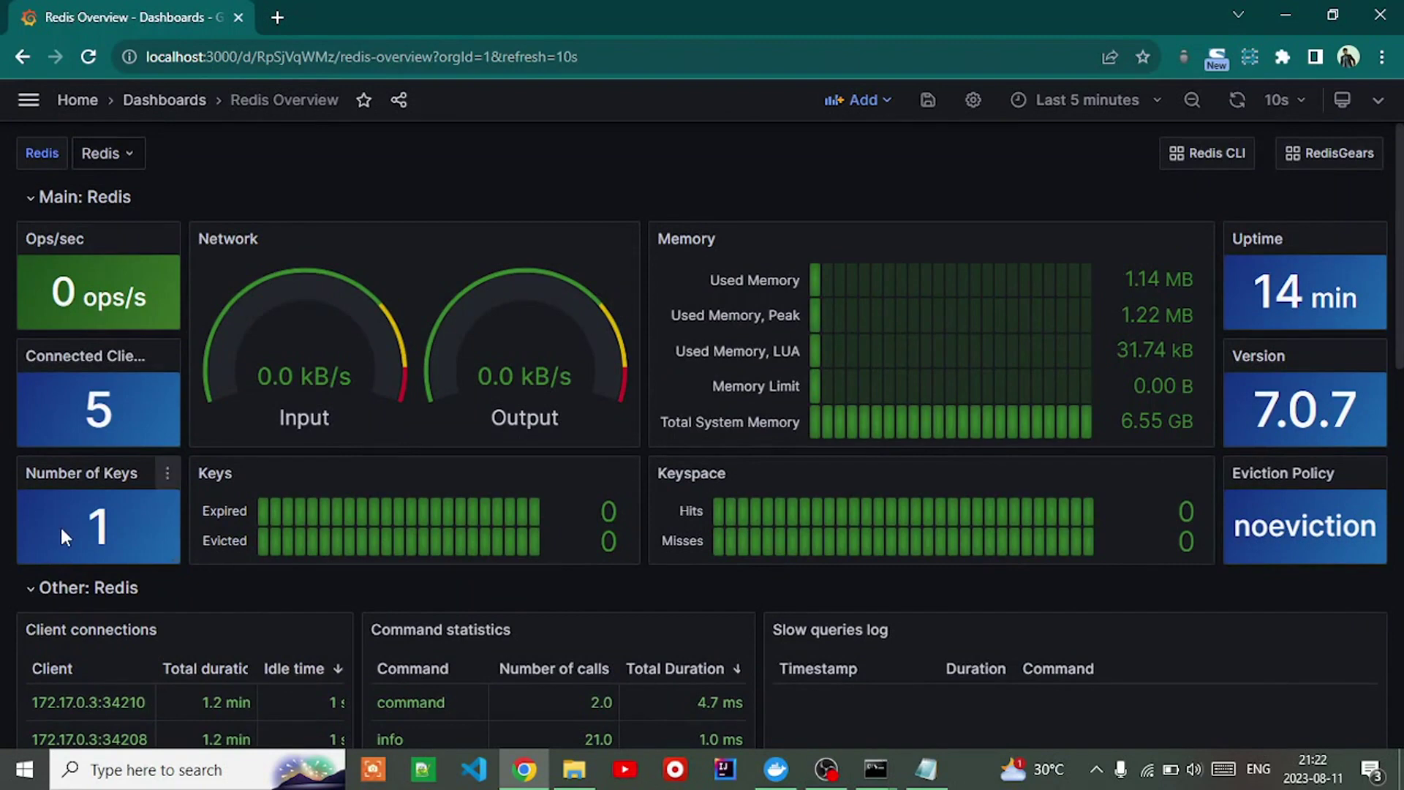
{"action": "left_click", "coordinate": [28, 100]}
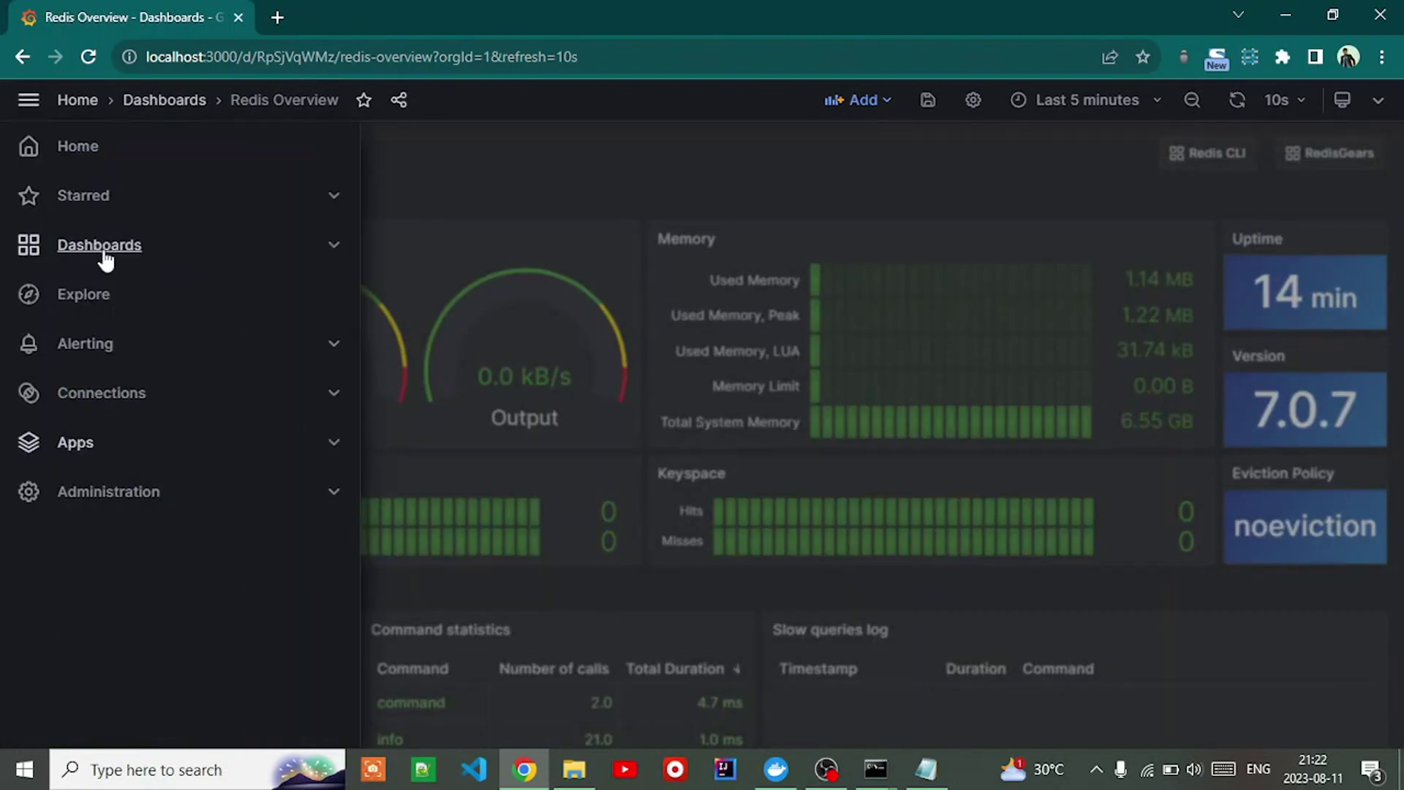
Step: Open the Redis CLI dashboard from the dashboards list
{"action": "left_click", "coordinate": [147, 249]}
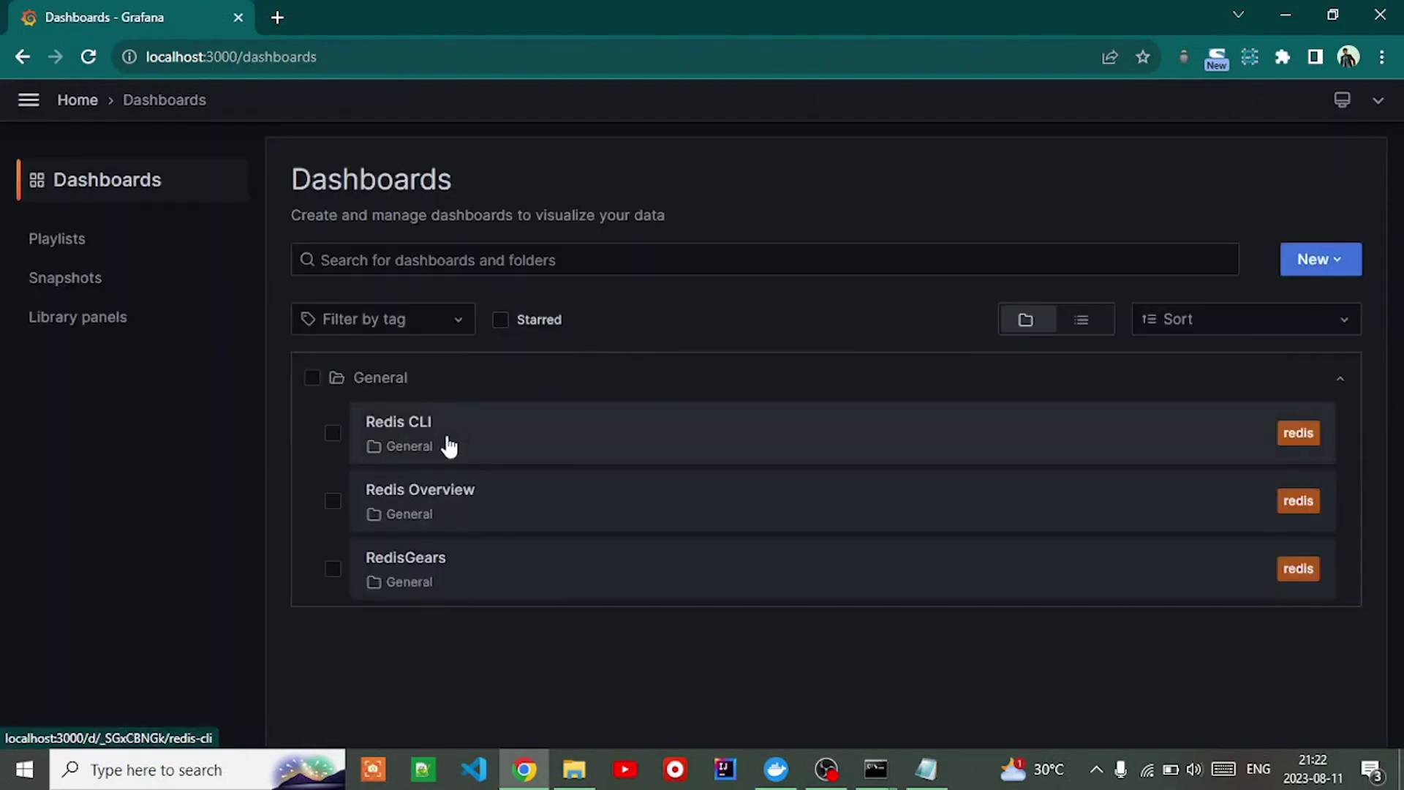
{"action": "left_click", "coordinate": [449, 446]}
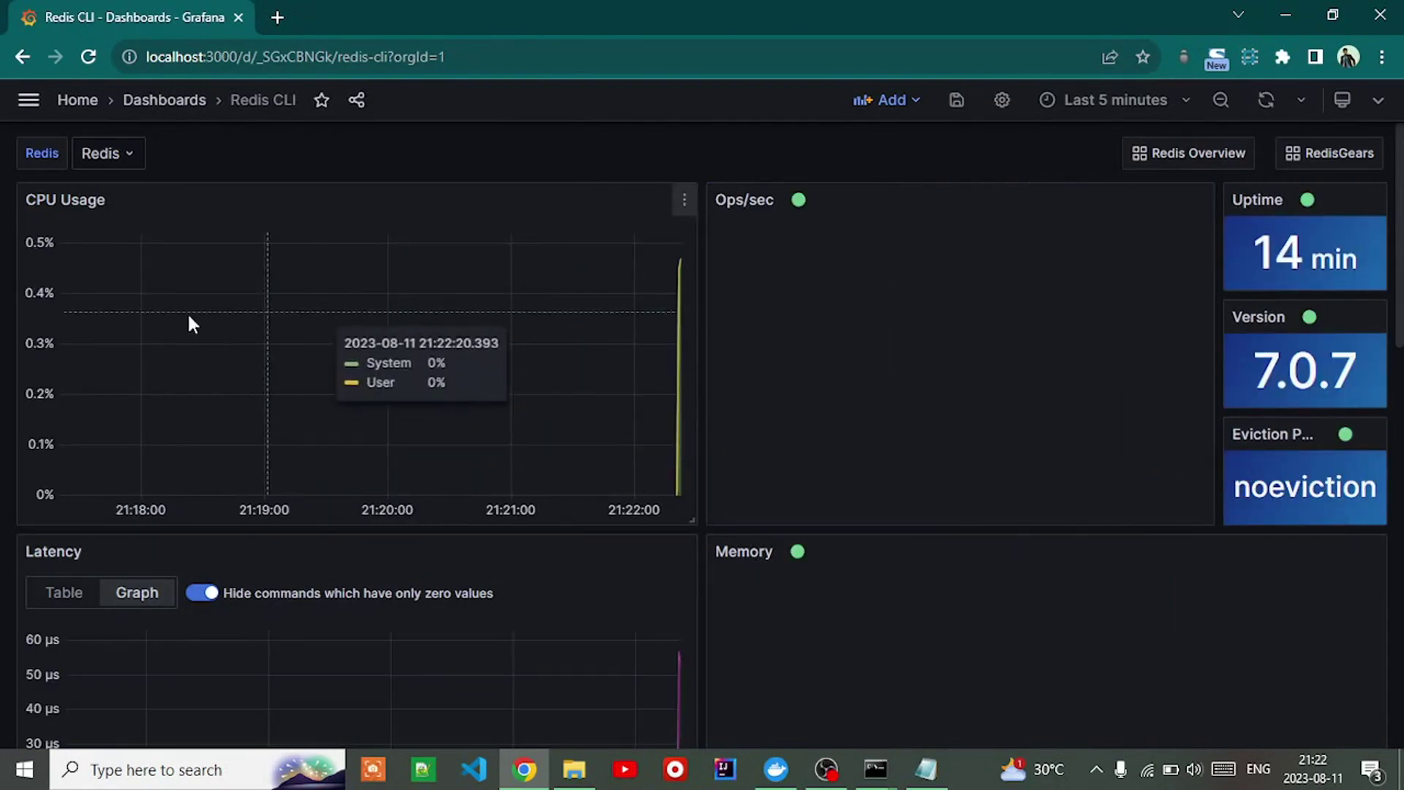
{"action": "scroll", "coordinate": [308, 359], "scroll_direction": "down", "scroll_amount": 4}
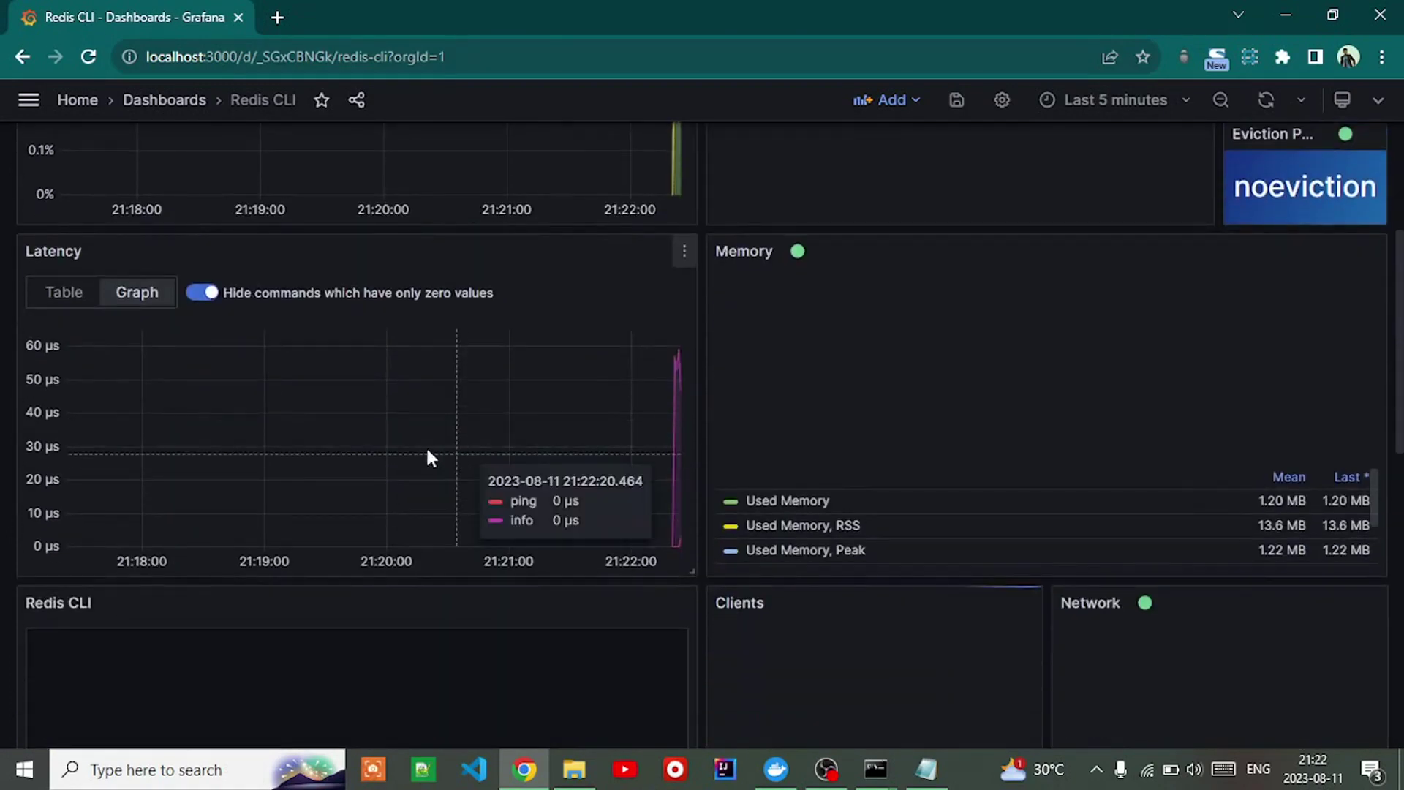
{"action": "scroll", "coordinate": [428, 451], "scroll_direction": "up", "scroll_amount": 4}
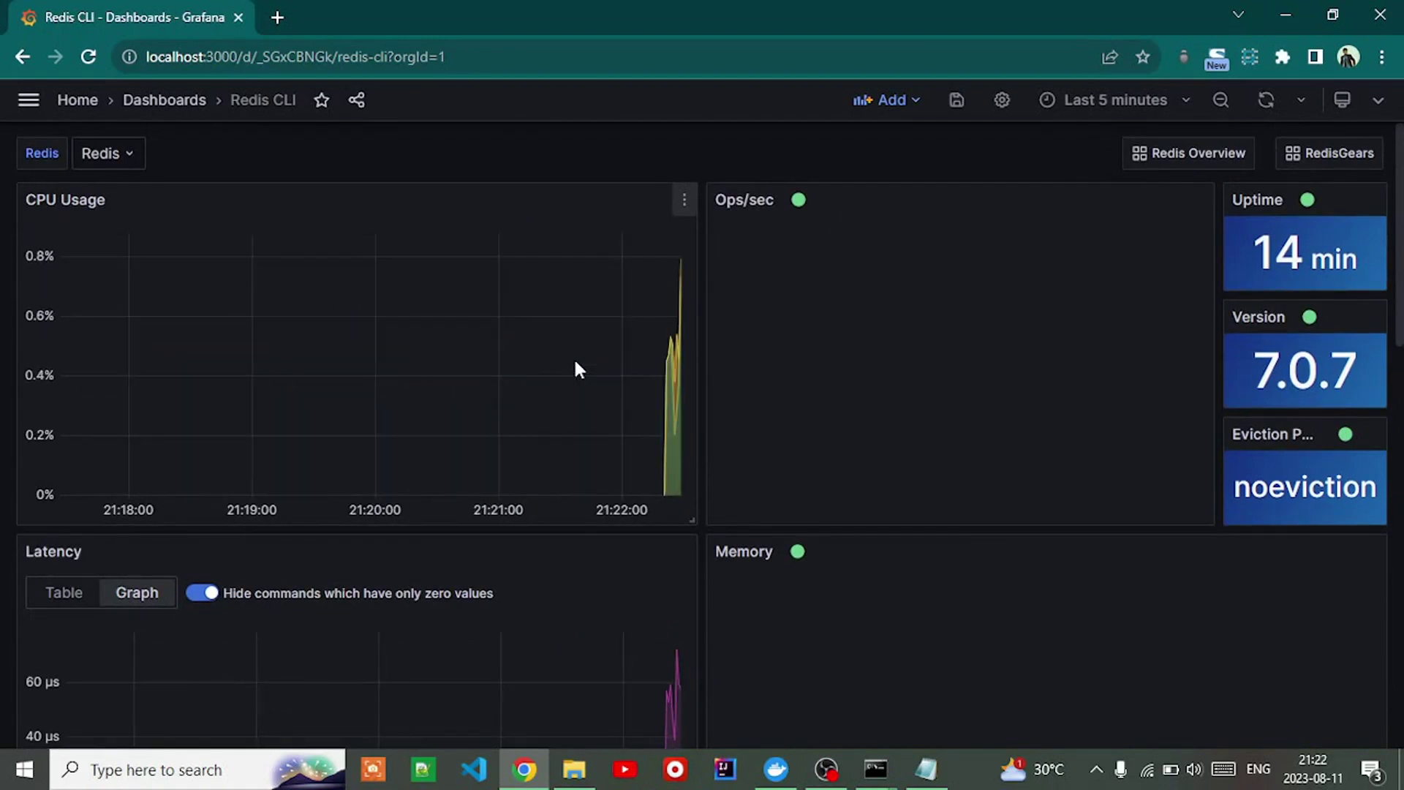
Step: Scroll past the CPU, Latency and Memory panels to the Redis CLI command bar
{"action": "scroll", "coordinate": [520, 340], "scroll_direction": "down", "scroll_amount": 2}
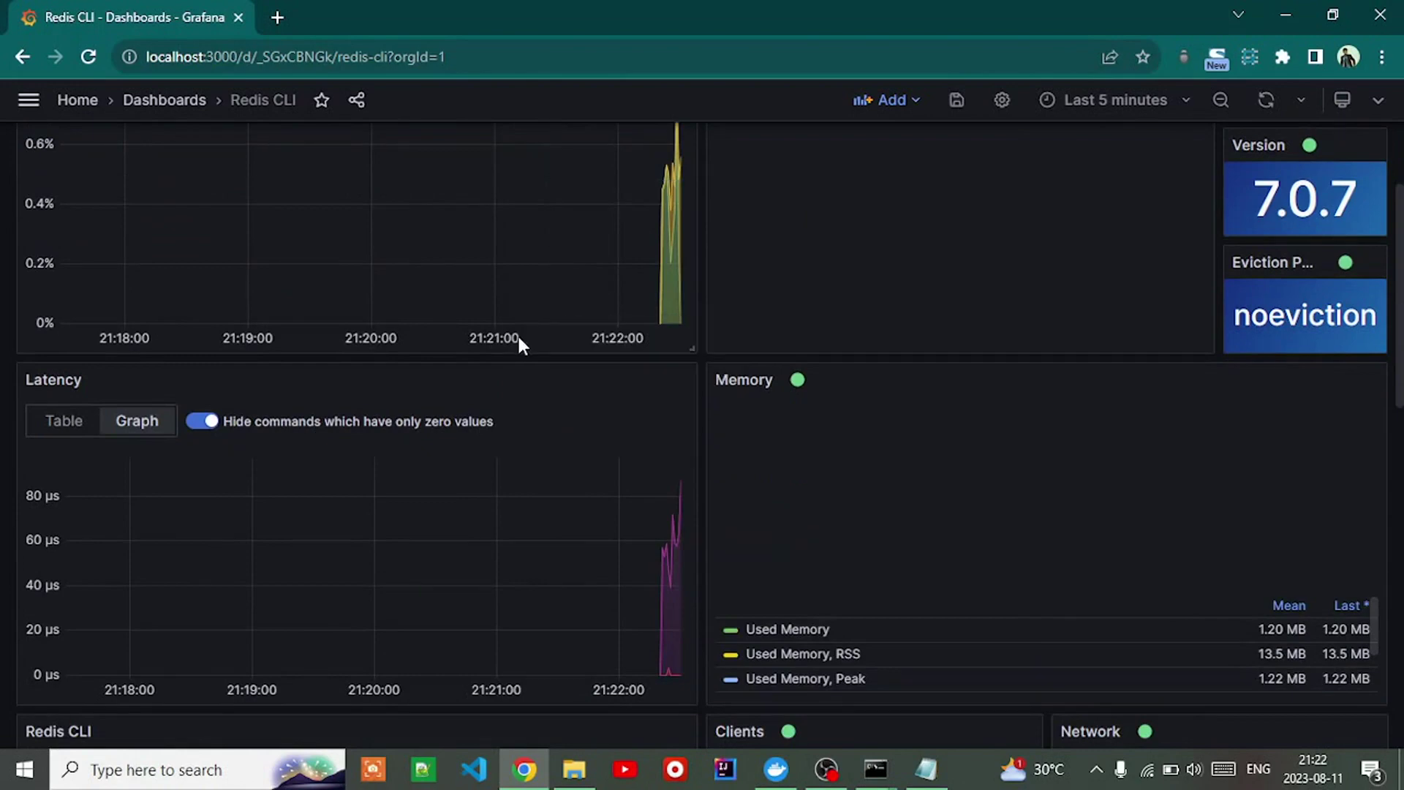
{"action": "scroll", "coordinate": [827, 458], "scroll_direction": "down", "scroll_amount": 4}
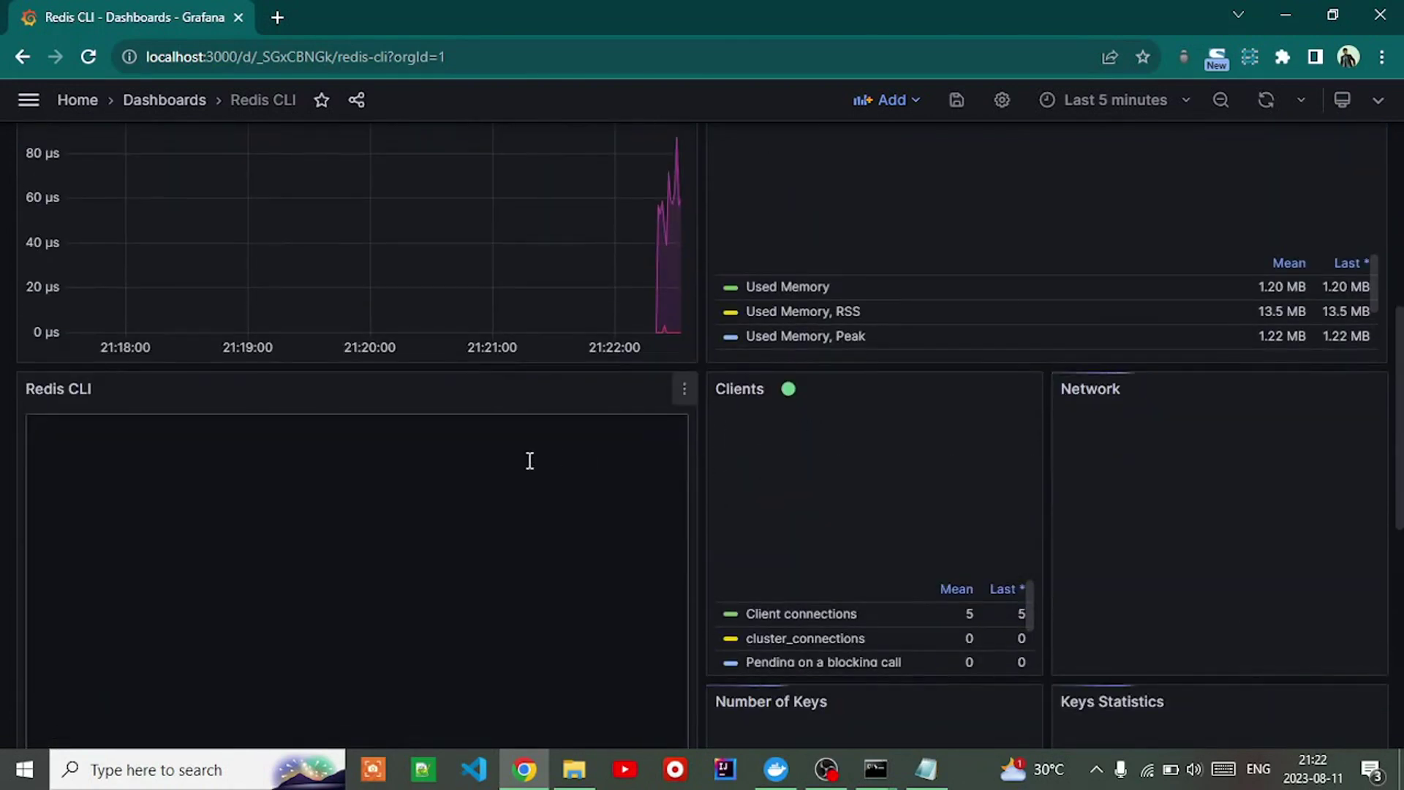
{"action": "scroll", "coordinate": [460, 489], "scroll_direction": "down", "scroll_amount": 2}
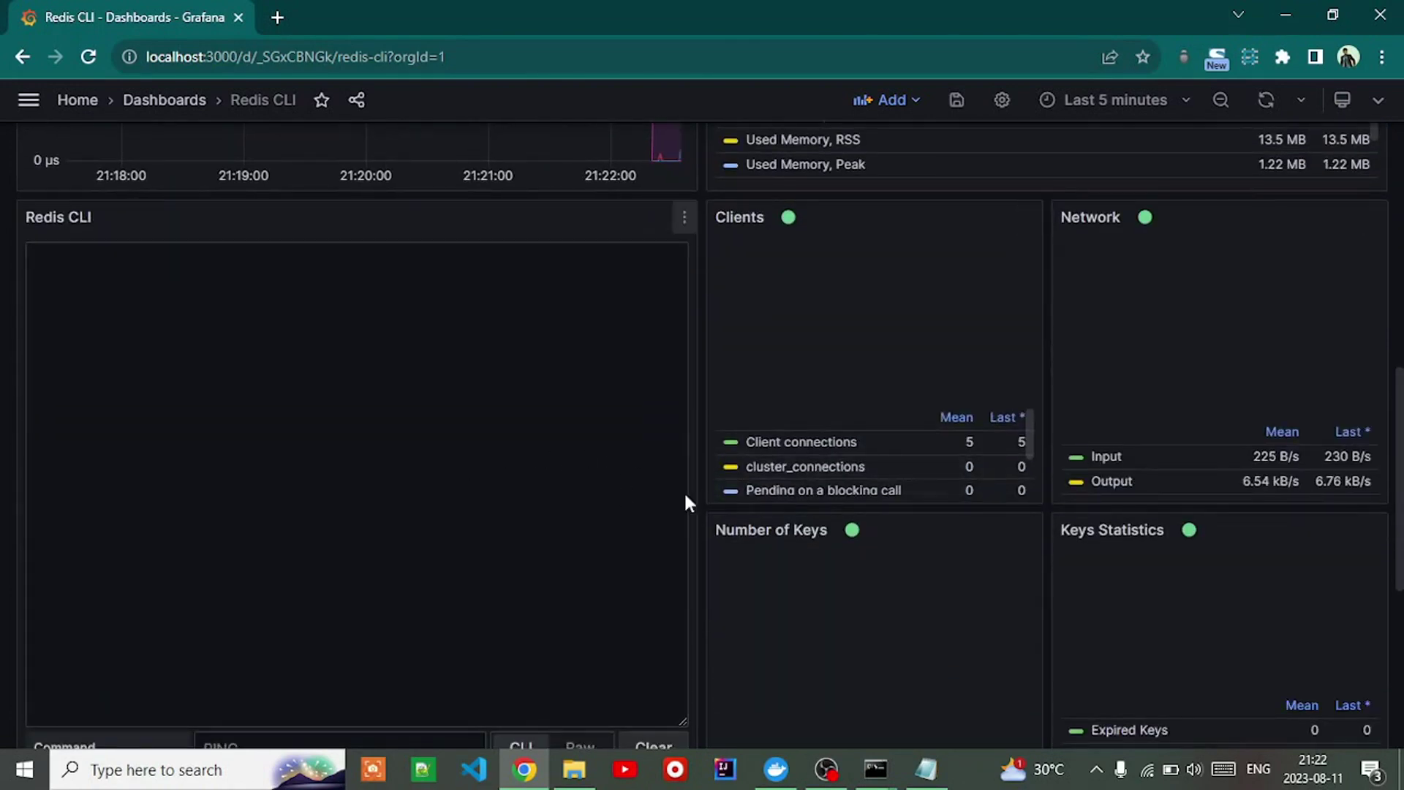
{"action": "scroll", "coordinate": [527, 436], "scroll_direction": "down", "scroll_amount": 1}
{"action": "scroll", "coordinate": [292, 437], "scroll_direction": "down", "scroll_amount": 3}
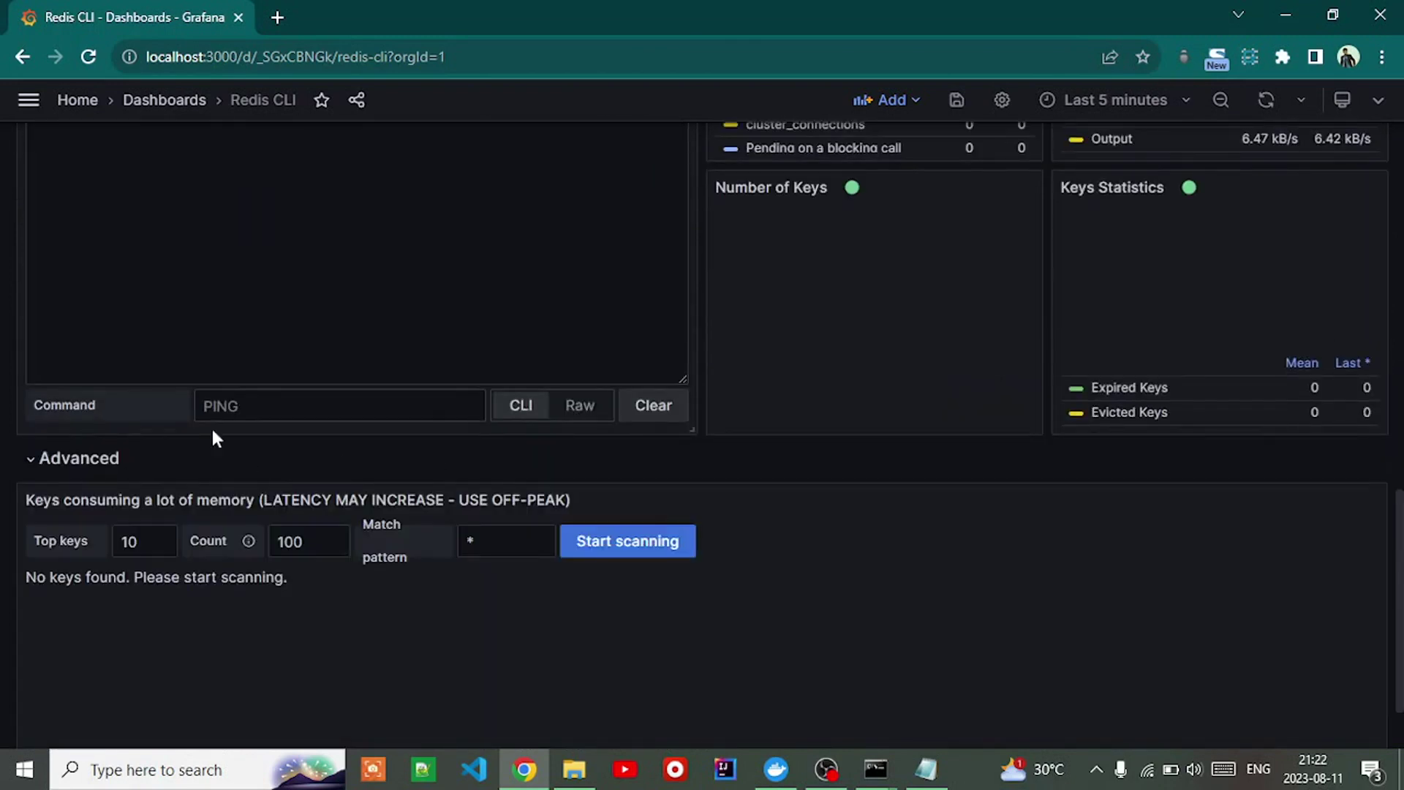
{"action": "scroll", "coordinate": [241, 421], "scroll_direction": "up", "scroll_amount": 2}
{"action": "scroll", "coordinate": [307, 342], "scroll_direction": "down", "scroll_amount": 1}
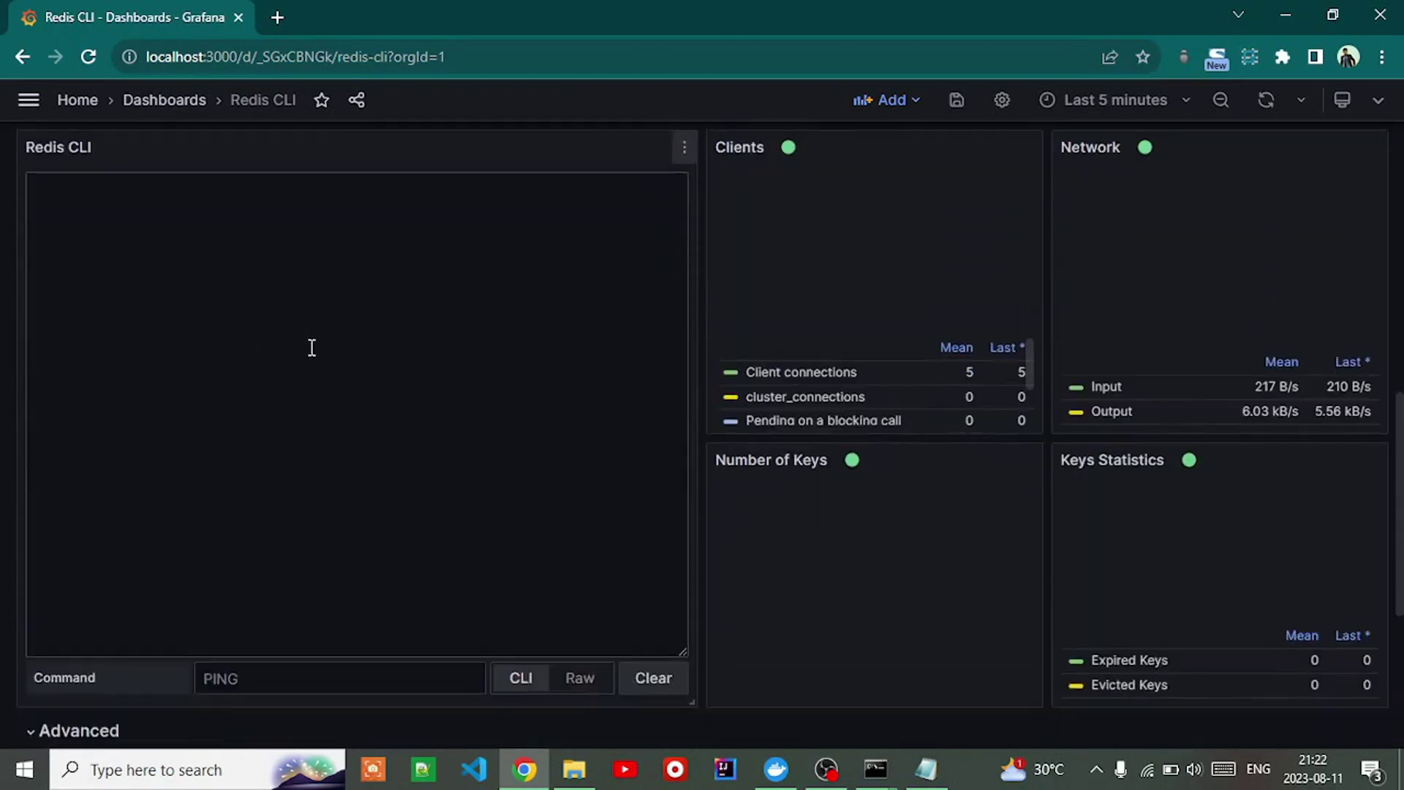
{"action": "scroll", "coordinate": [306, 451], "scroll_direction": "down", "scroll_amount": 1}
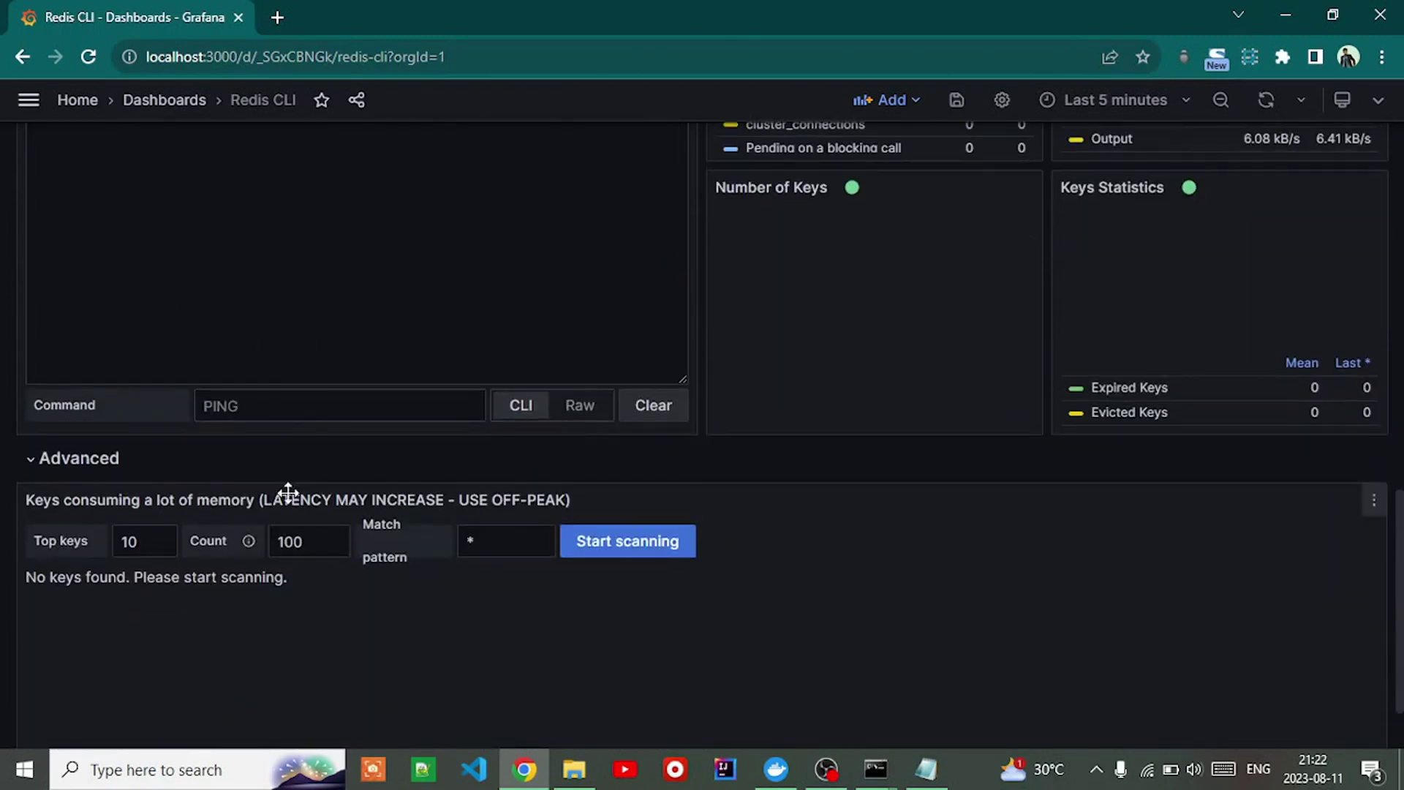
{"action": "left_click", "coordinate": [309, 405]}
Step: Run ping in the Redis CLI panel and get PONG back
{"action": "left_click", "coordinate": [439, 344]}
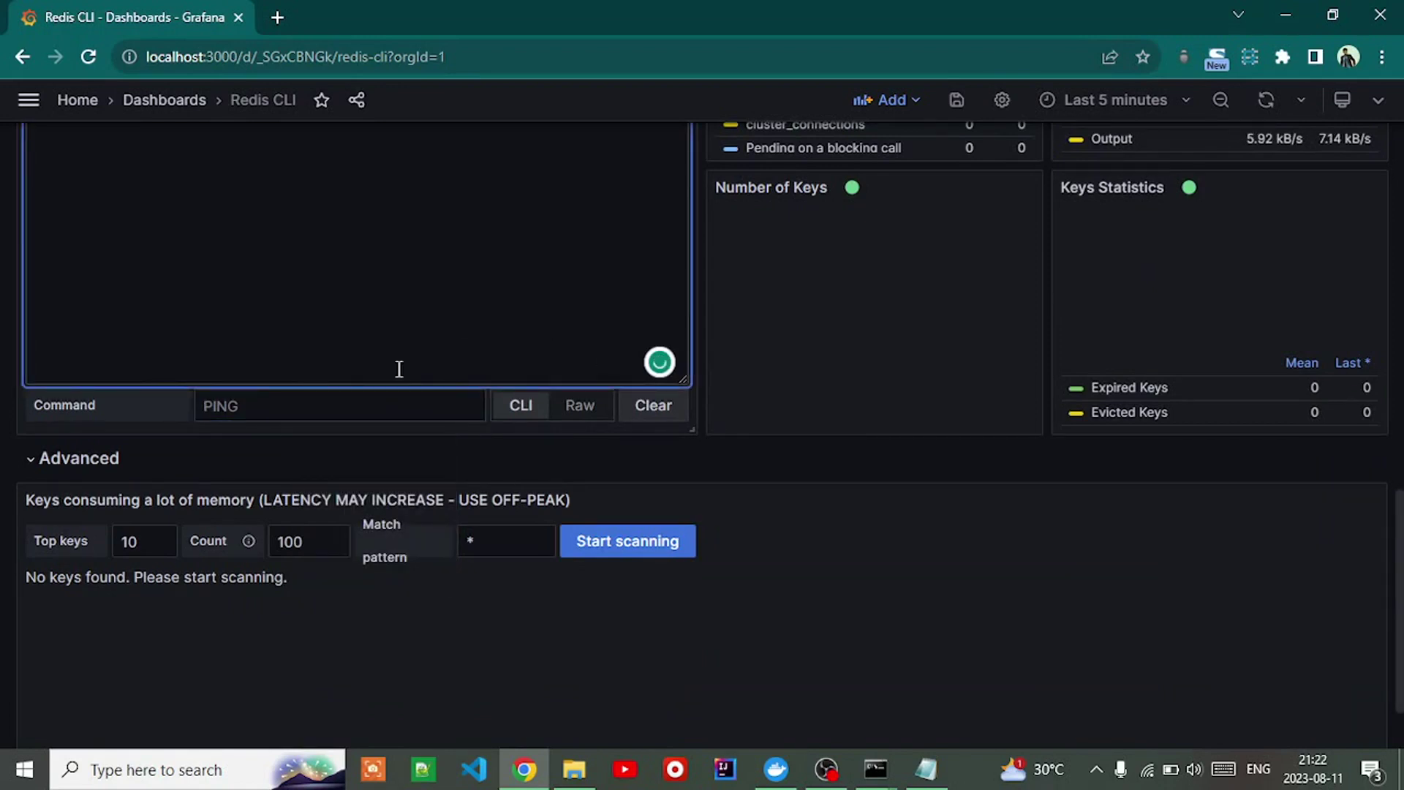
{"action": "left_click", "coordinate": [281, 413]}
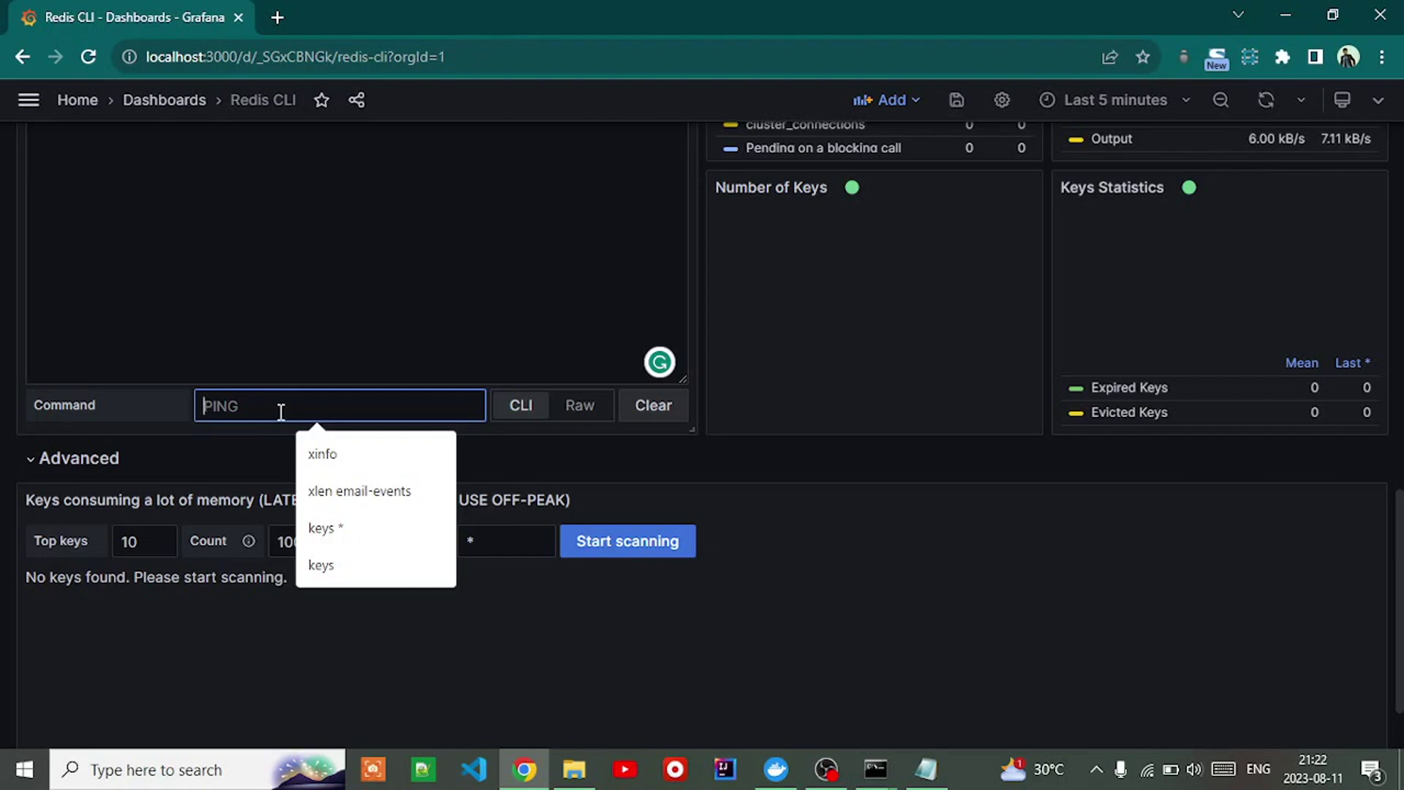
{"action": "type", "text": "pinf"}
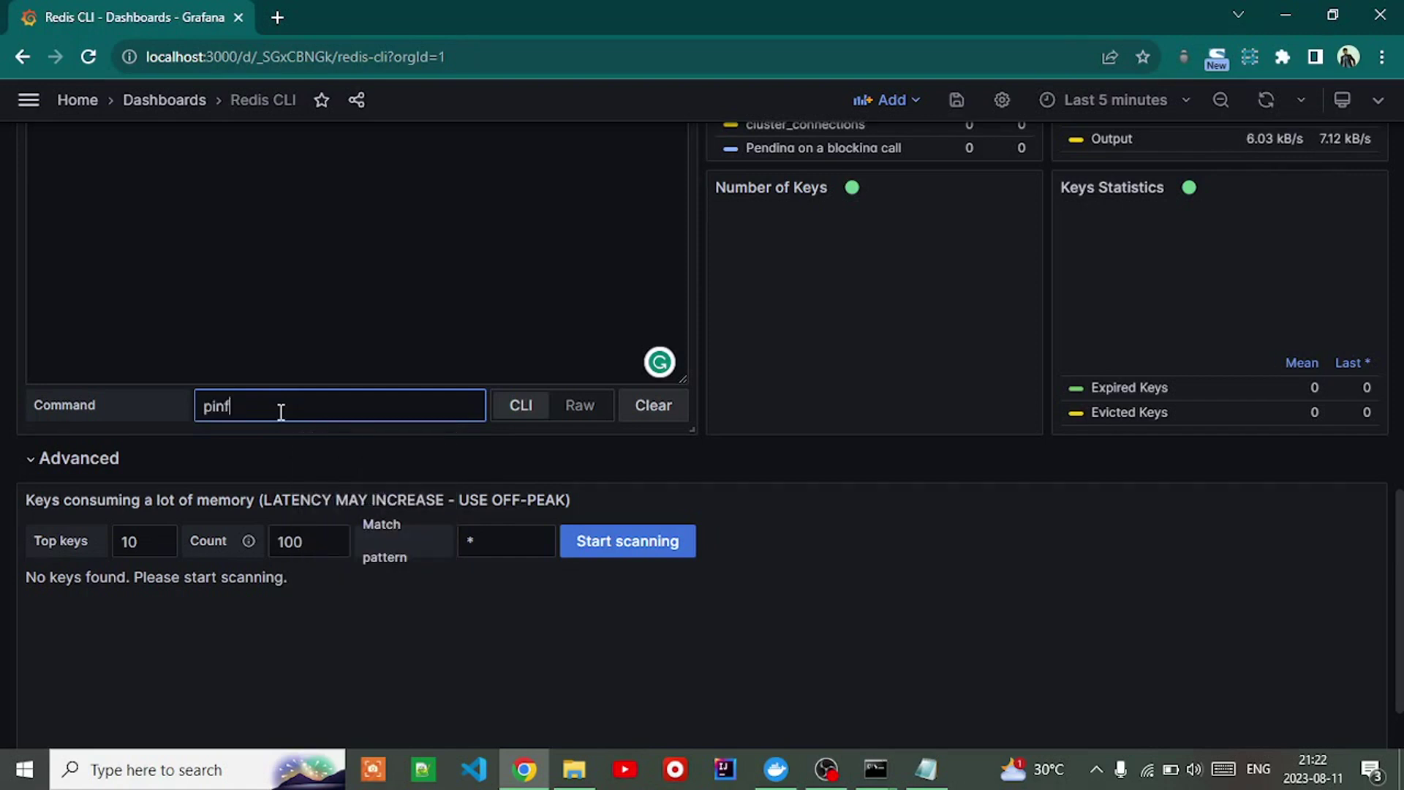
{"action": "left_click", "coordinate": [523, 412]}
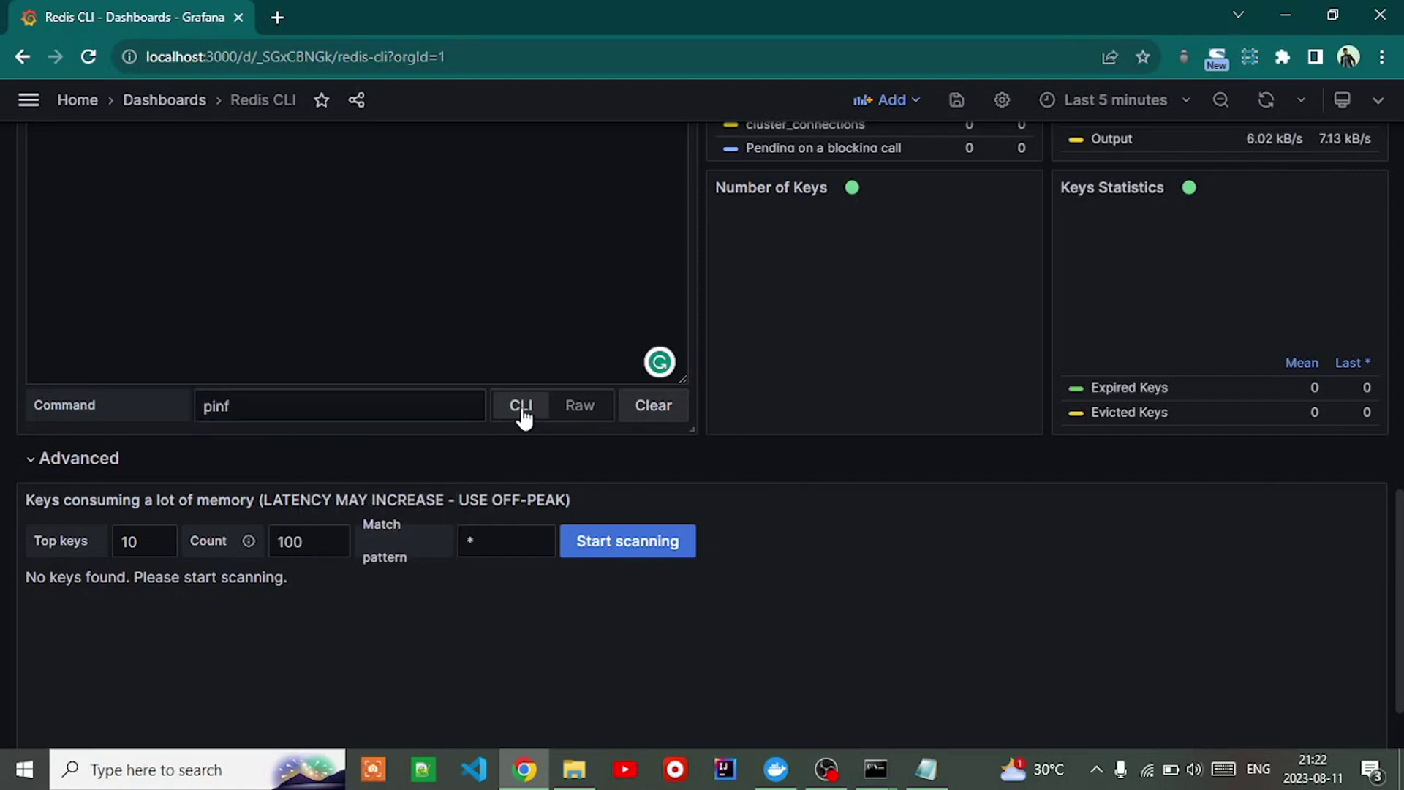
{"action": "scroll", "coordinate": [634, 456], "scroll_direction": "up", "scroll_amount": 2}
{"action": "left_click", "coordinate": [252, 579]}
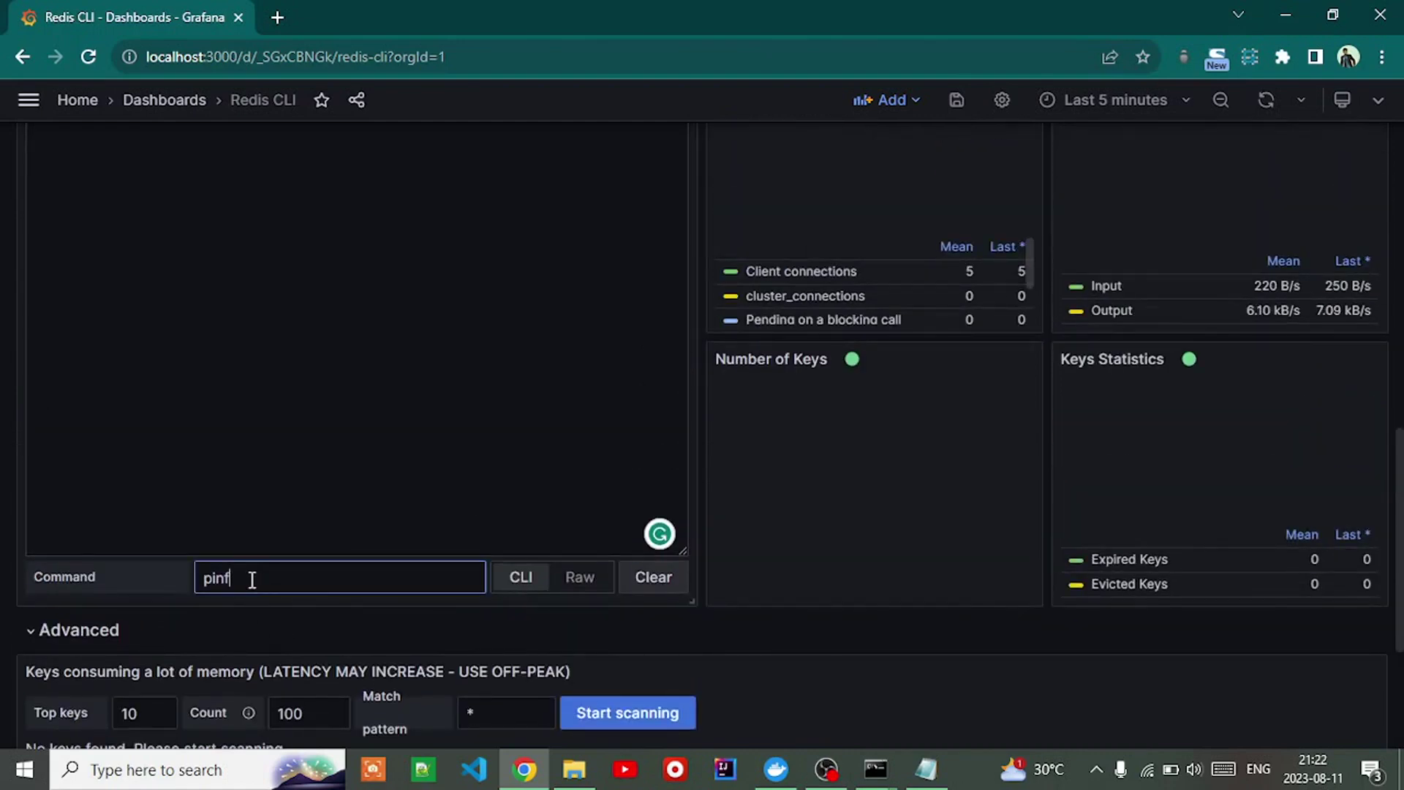
{"action": "key", "text": "BackSpace"}
{"action": "type", "text": "g"}
{"action": "key", "text": "Return"}
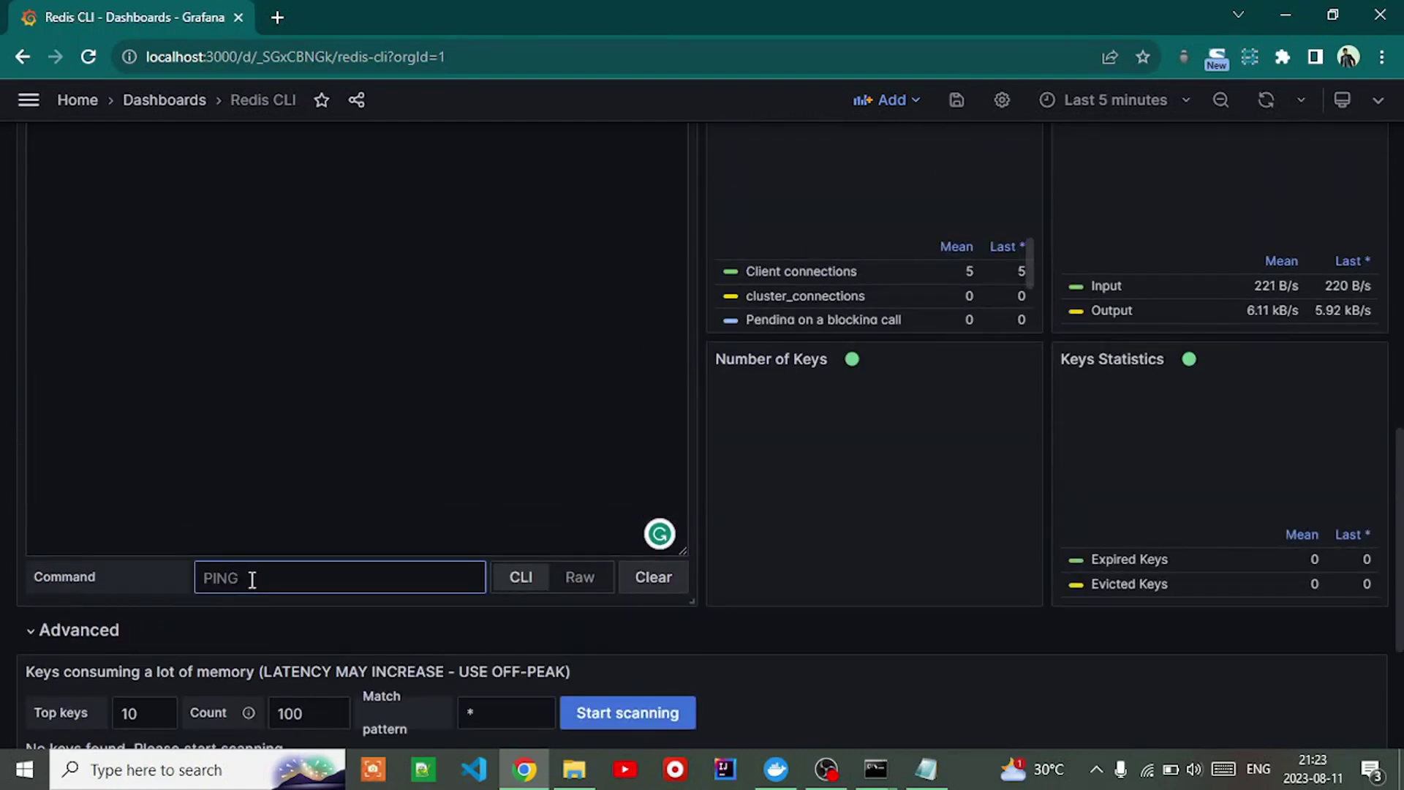
{"action": "scroll", "coordinate": [310, 401], "scroll_direction": "up", "scroll_amount": 2}
{"action": "scroll", "coordinate": [207, 605], "scroll_direction": "up", "scroll_amount": 5}
{"action": "scroll", "coordinate": [254, 612], "scroll_direction": "down", "scroll_amount": 1}
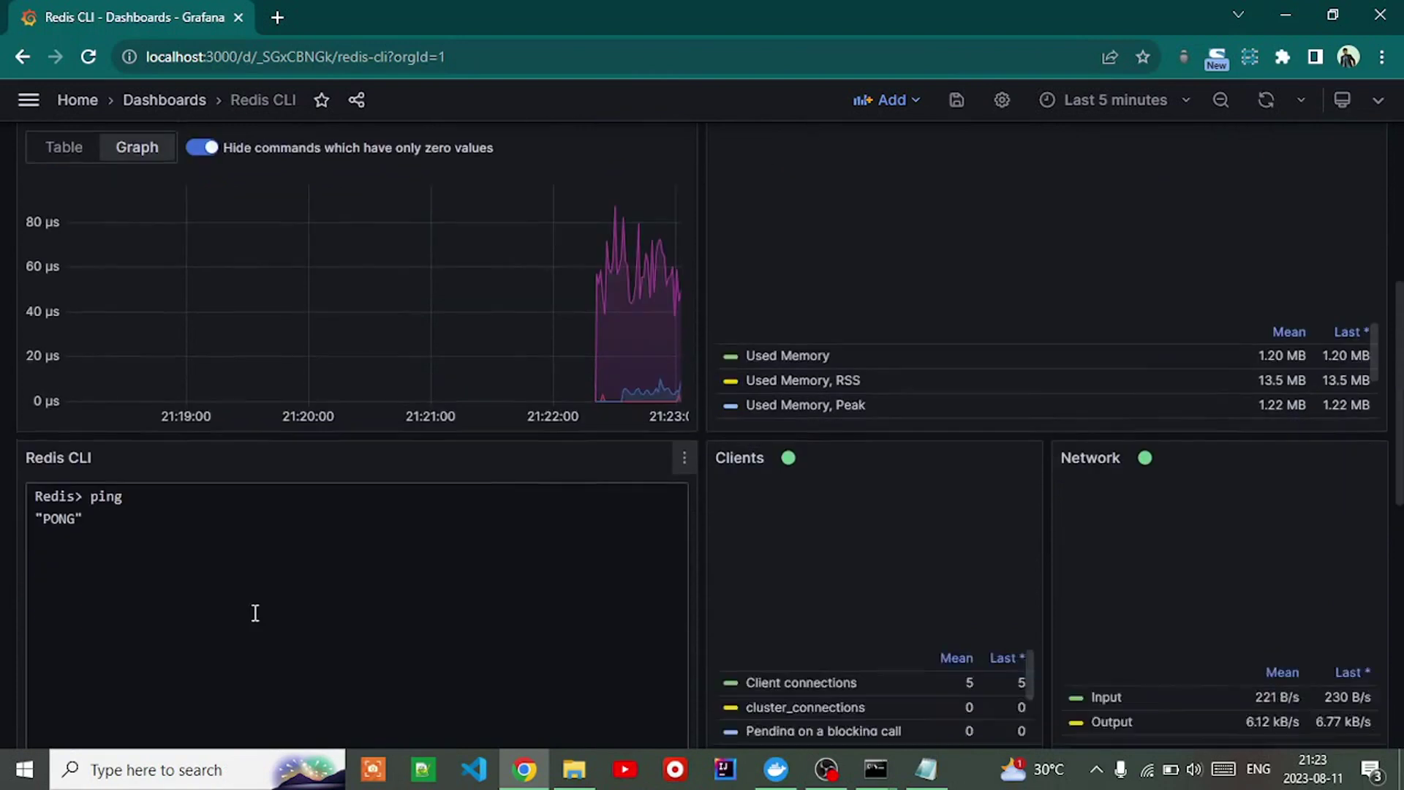
{"action": "scroll", "coordinate": [78, 319], "scroll_direction": "down", "scroll_amount": 3}
{"action": "scroll", "coordinate": [219, 446], "scroll_direction": "down", "scroll_amount": 5}
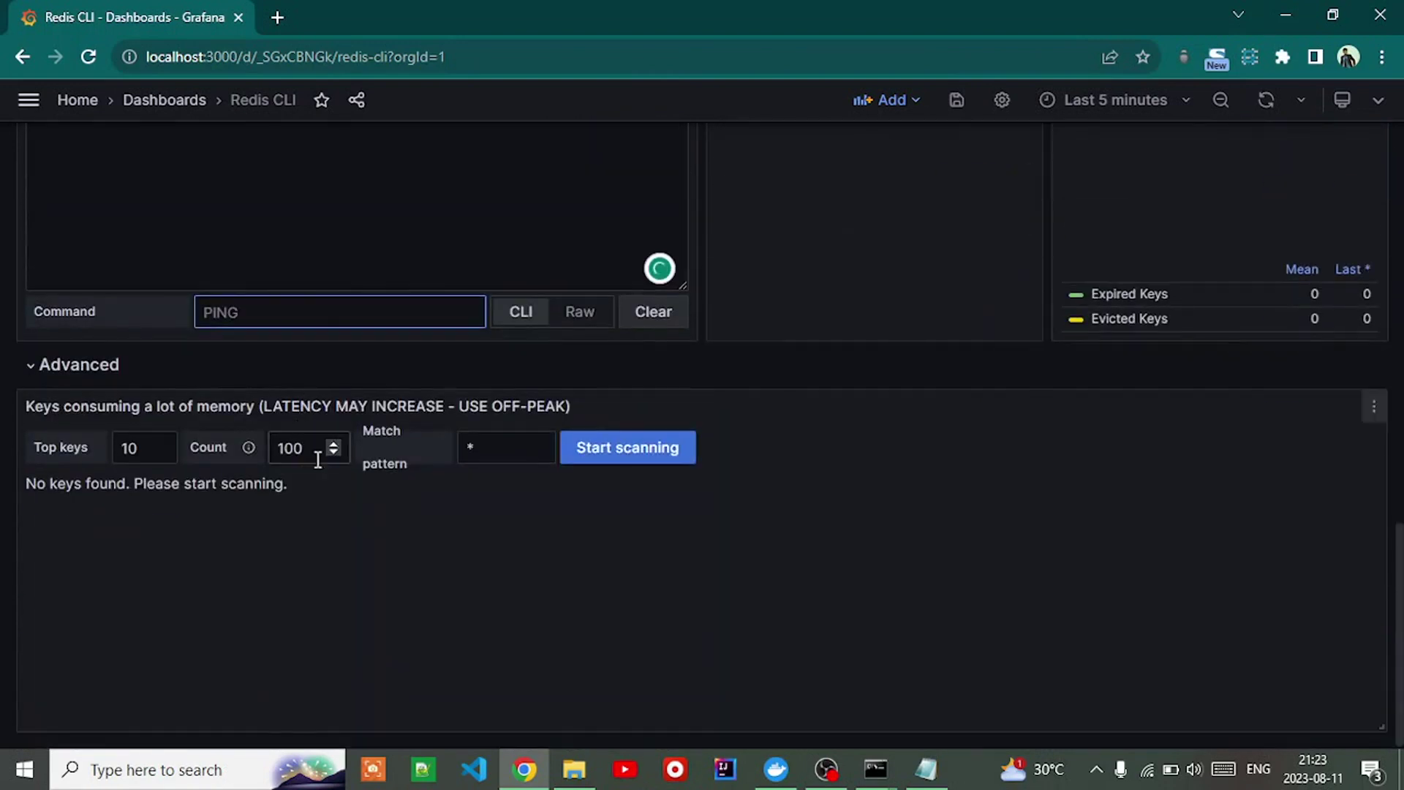
Step: Run get keys* and receive an empty reply
{"action": "left_click", "coordinate": [259, 317]}
{"action": "type", "text": "et keys*"}
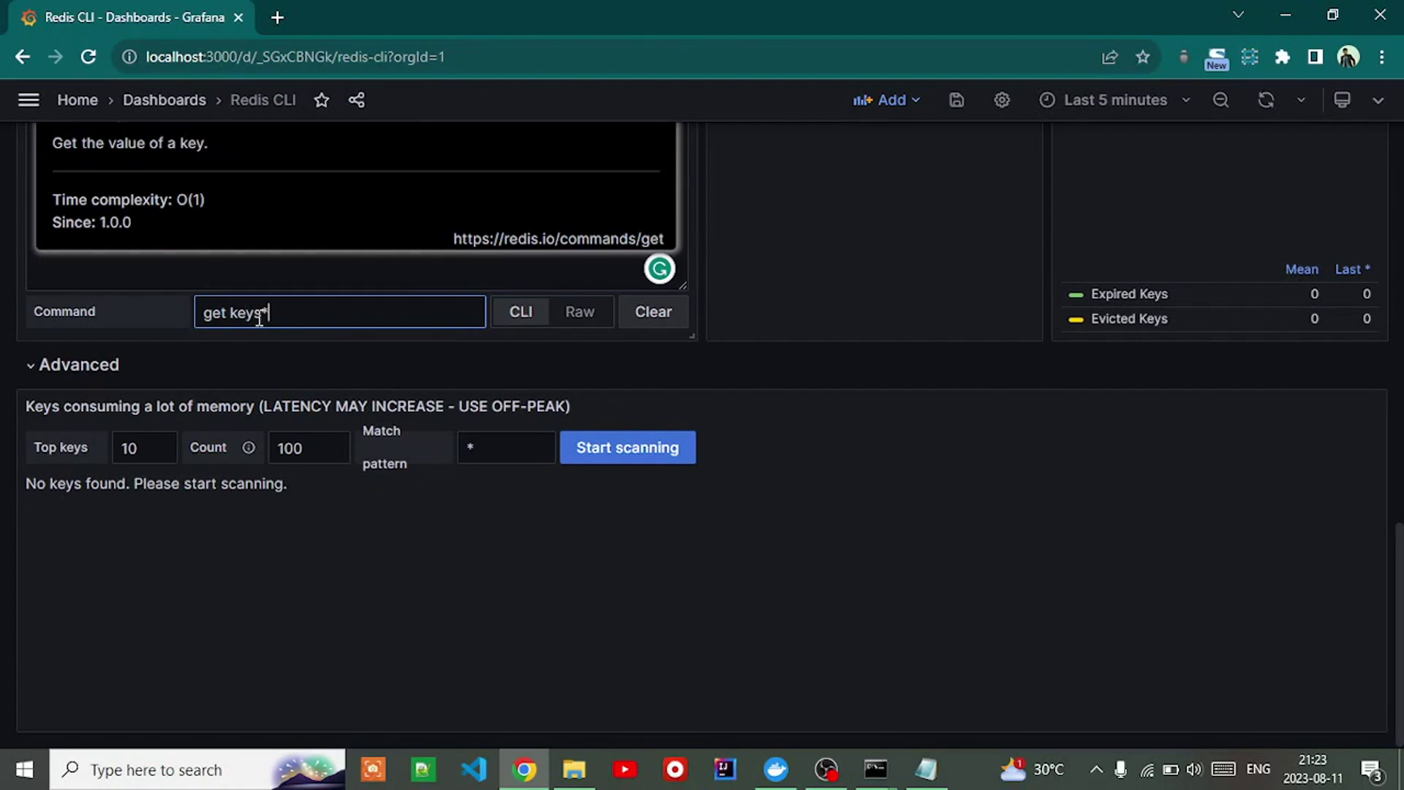
{"action": "key", "text": "Return"}
{"action": "scroll", "coordinate": [384, 530], "scroll_direction": "up", "scroll_amount": 5}
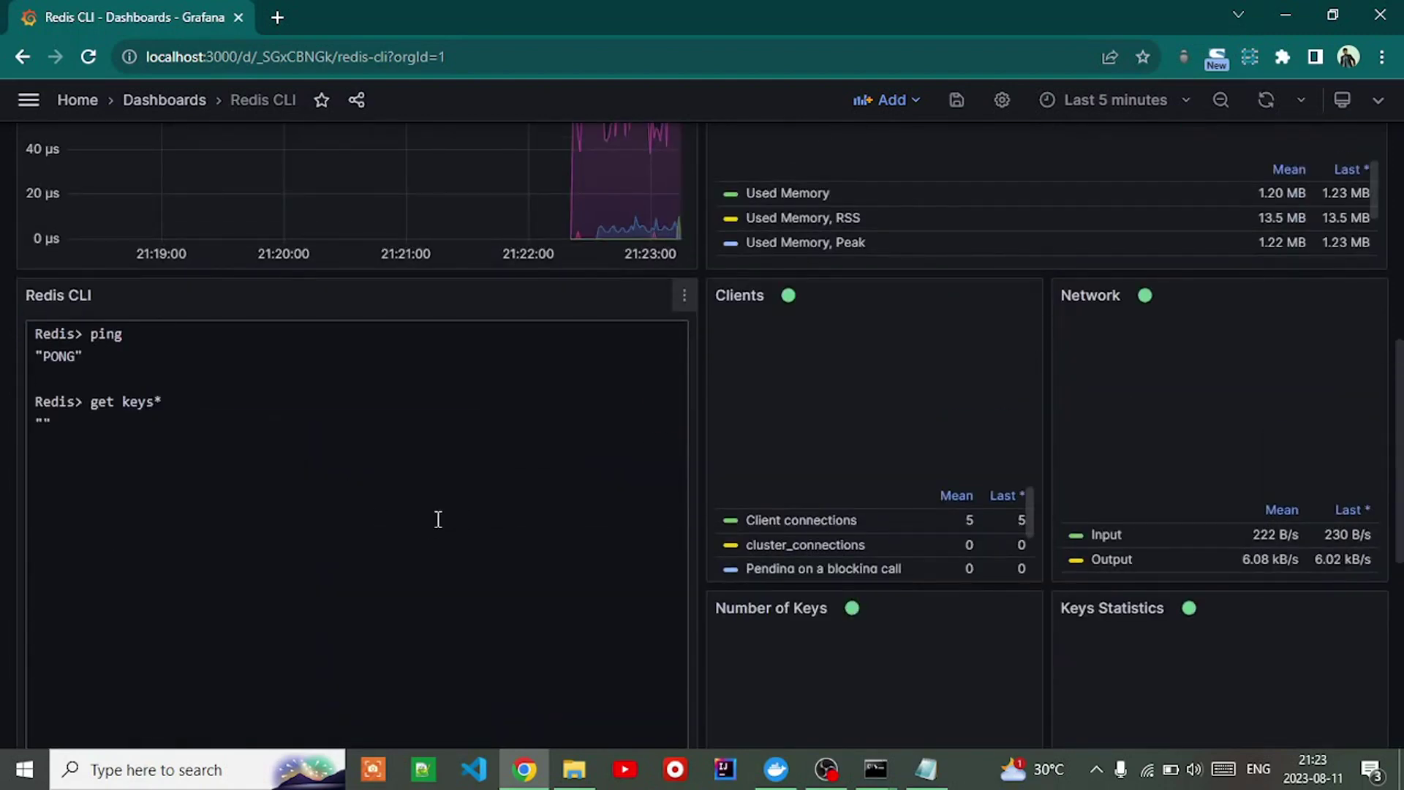
{"action": "scroll", "coordinate": [141, 461], "scroll_direction": "down", "scroll_amount": 2}
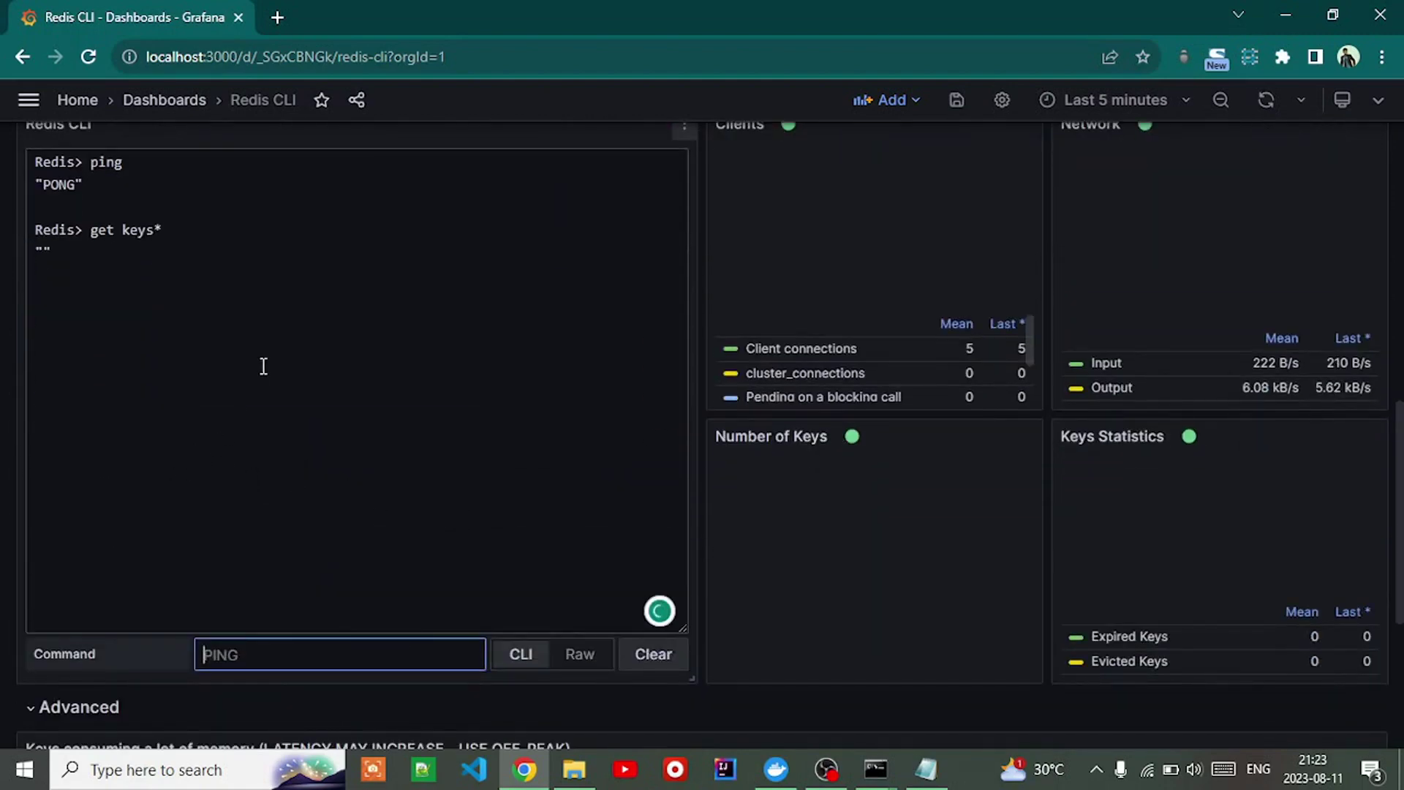
{"action": "scroll", "coordinate": [422, 374], "scroll_direction": "up", "scroll_amount": 5}
{"action": "scroll", "coordinate": [515, 372], "scroll_direction": "up", "scroll_amount": 1}
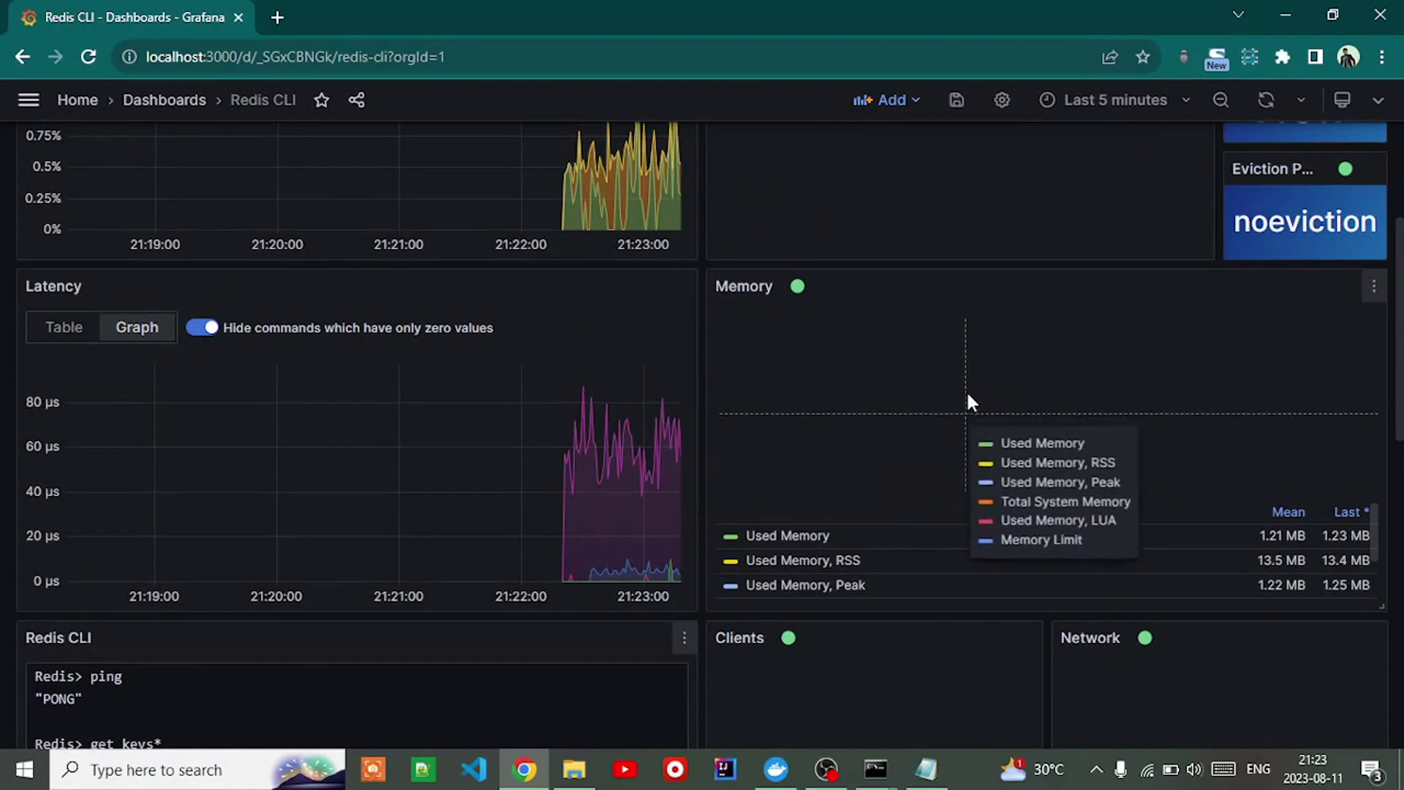
{"action": "scroll", "coordinate": [900, 436], "scroll_direction": "up", "scroll_amount": 3}
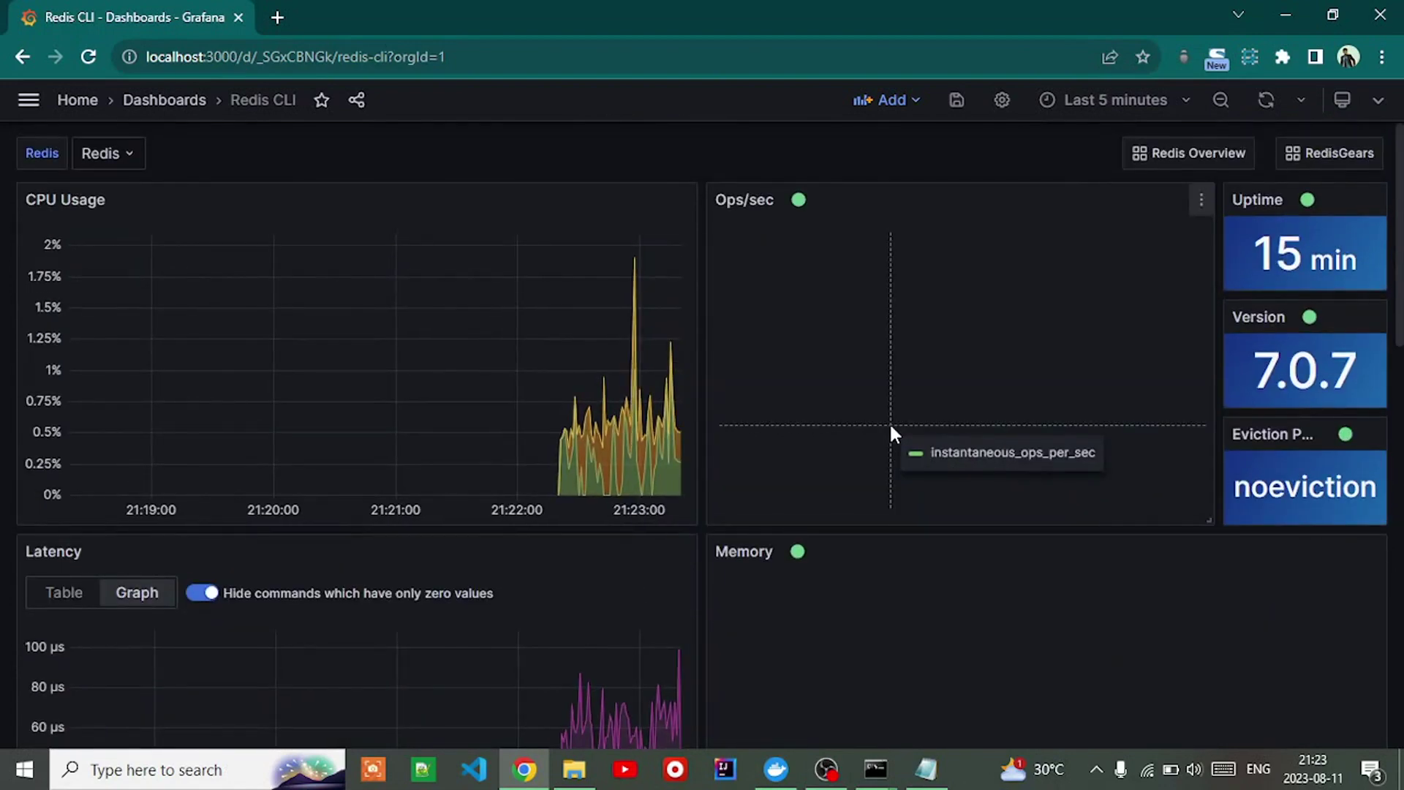
{"action": "scroll", "coordinate": [900, 433], "scroll_direction": "down", "scroll_amount": 7}
{"action": "scroll", "coordinate": [841, 497], "scroll_direction": "down", "scroll_amount": 5}
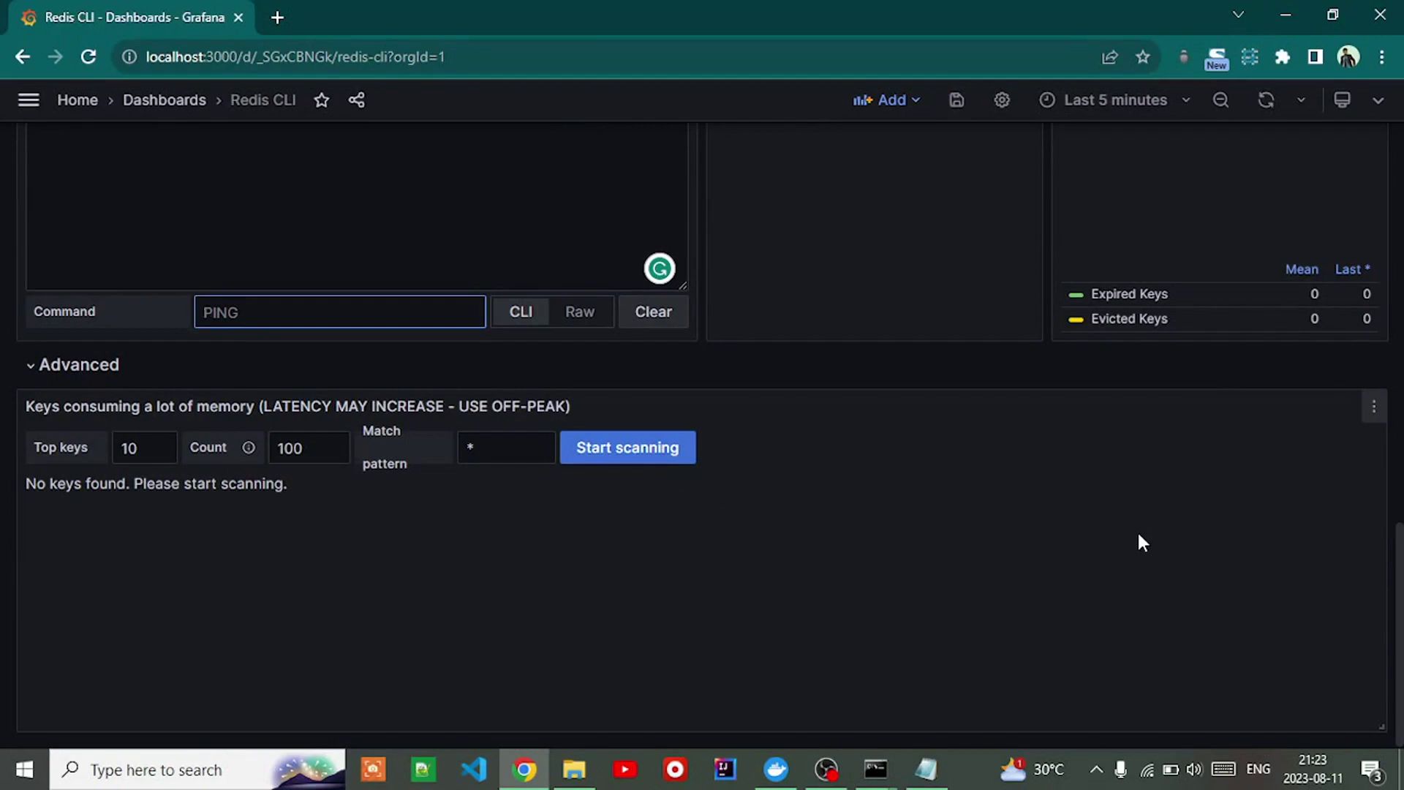
{"action": "scroll", "coordinate": [1139, 534], "scroll_direction": "up", "scroll_amount": 5}
{"action": "scroll", "coordinate": [946, 495], "scroll_direction": "up", "scroll_amount": 5}
{"action": "scroll", "coordinate": [577, 486], "scroll_direction": "down", "scroll_amount": 5}
{"action": "scroll", "coordinate": [1144, 480], "scroll_direction": "down", "scroll_amount": 5}
{"action": "scroll", "coordinate": [921, 404], "scroll_direction": "up", "scroll_amount": 2}
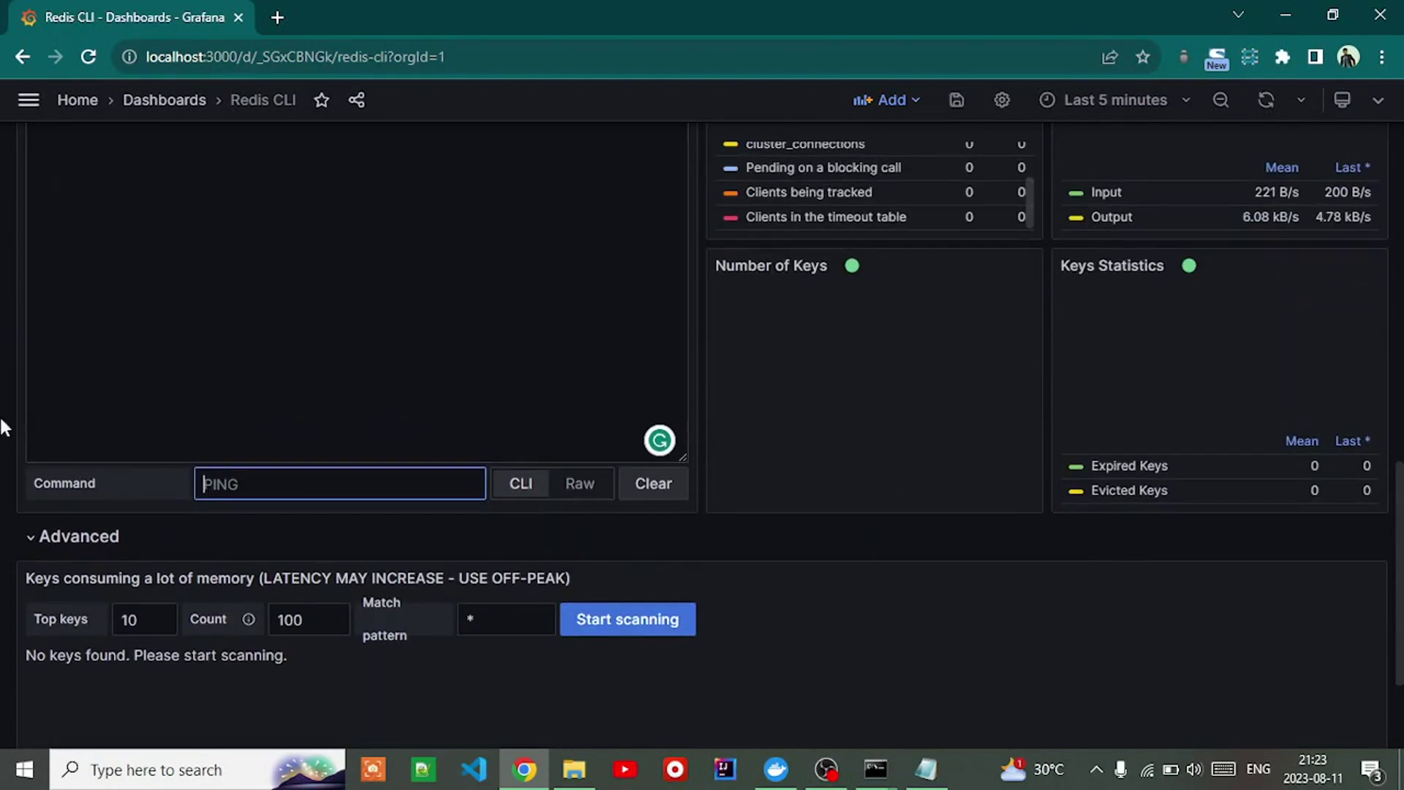
{"action": "scroll", "coordinate": [721, 475], "scroll_direction": "up", "scroll_amount": 1}
{"action": "scroll", "coordinate": [724, 461], "scroll_direction": "up", "scroll_amount": 5}
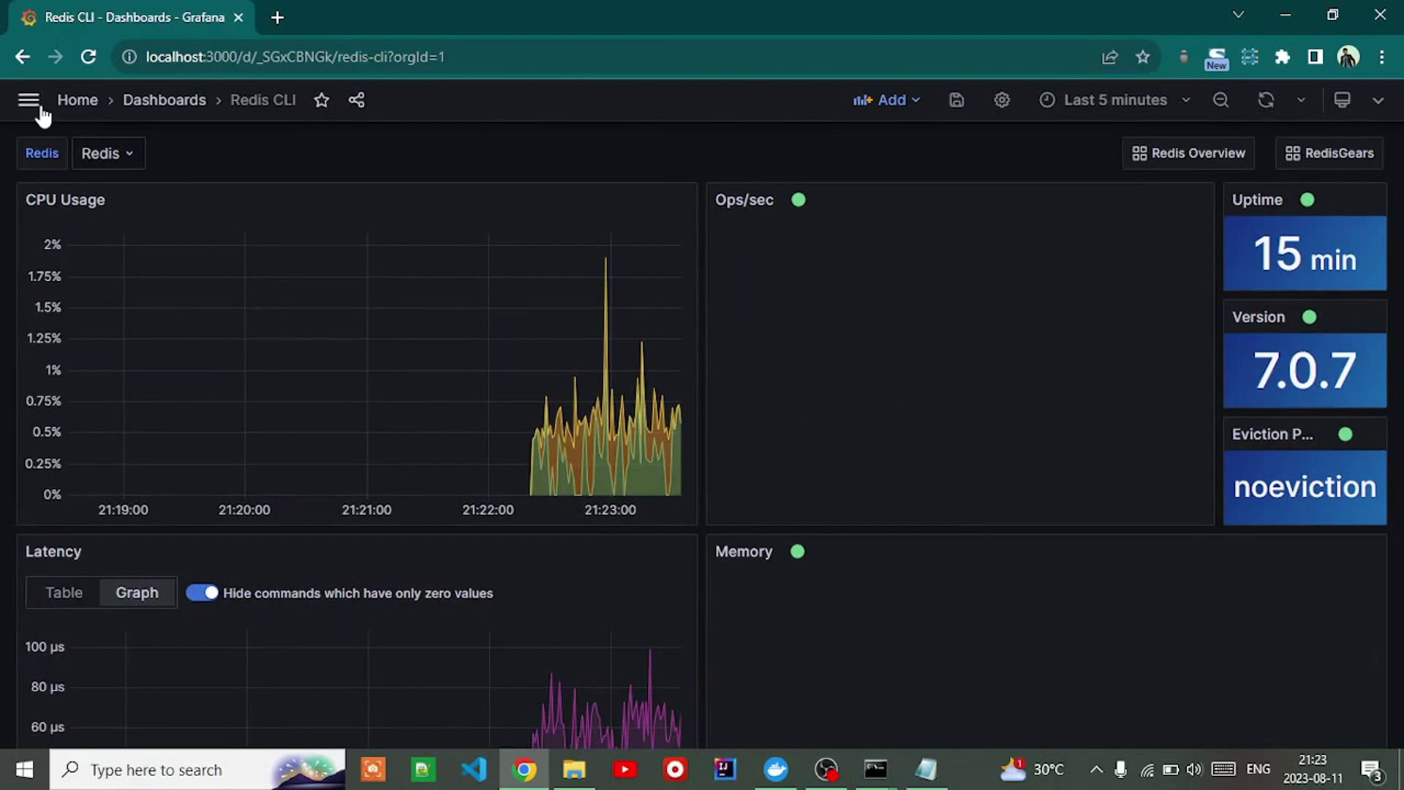
{"action": "left_click", "coordinate": [29, 103]}
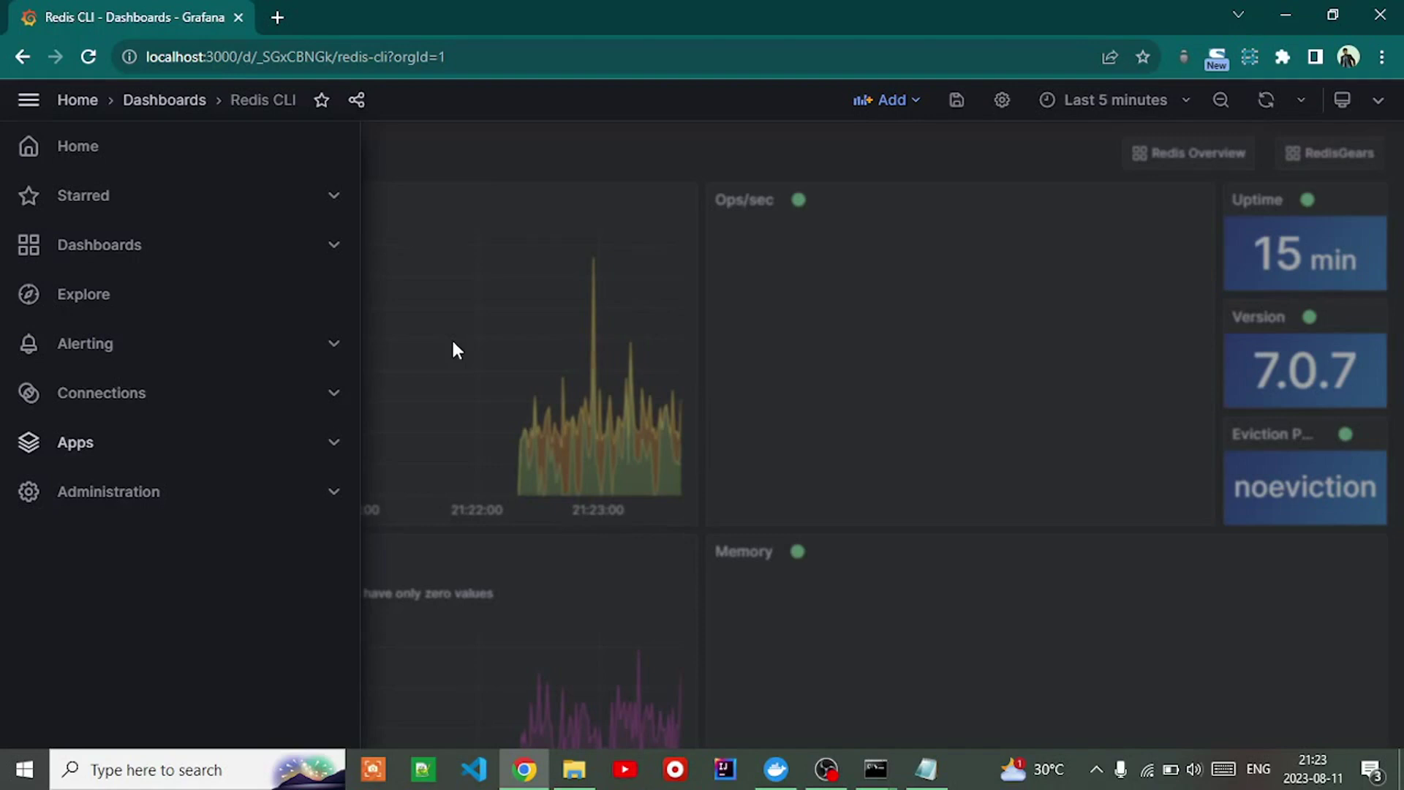
{"action": "left_click", "coordinate": [888, 367]}
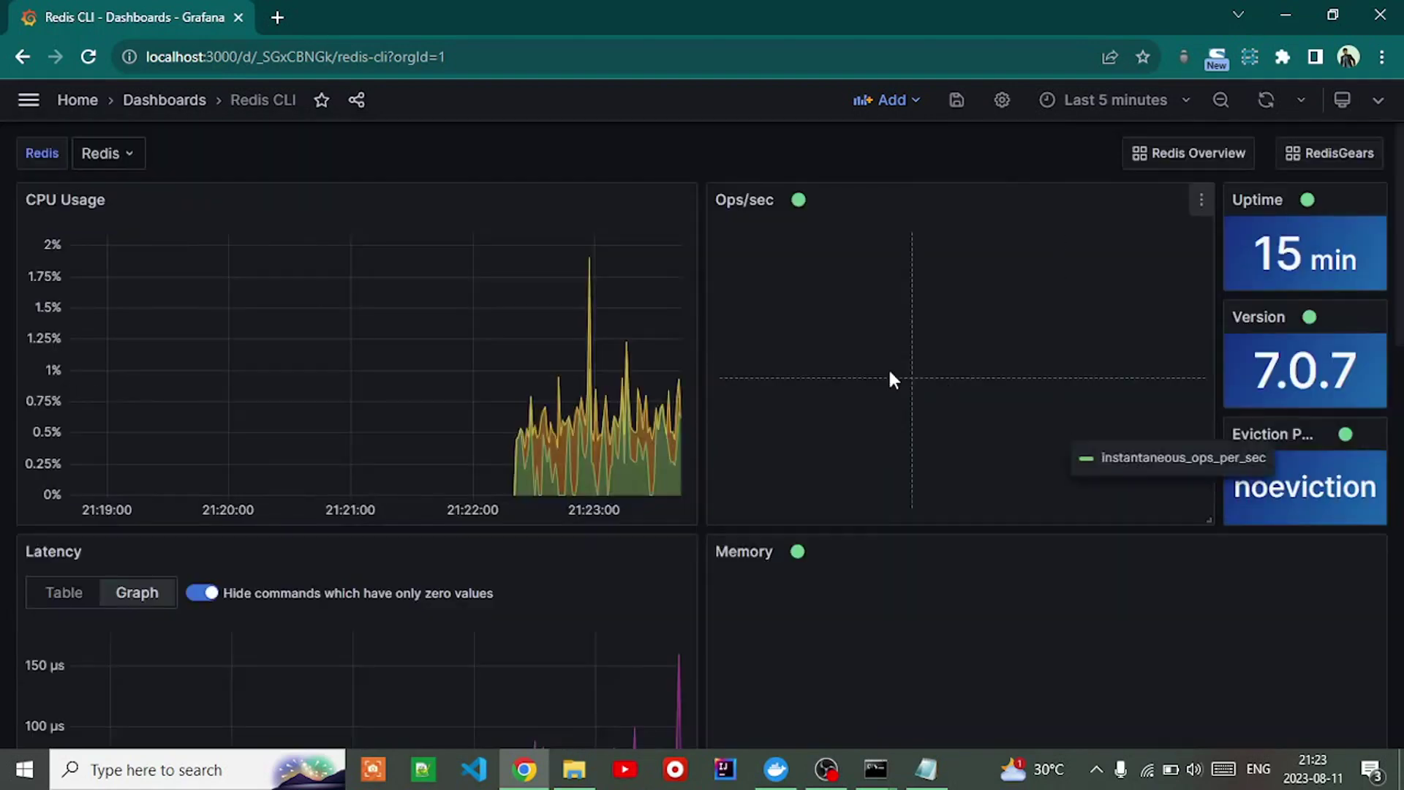